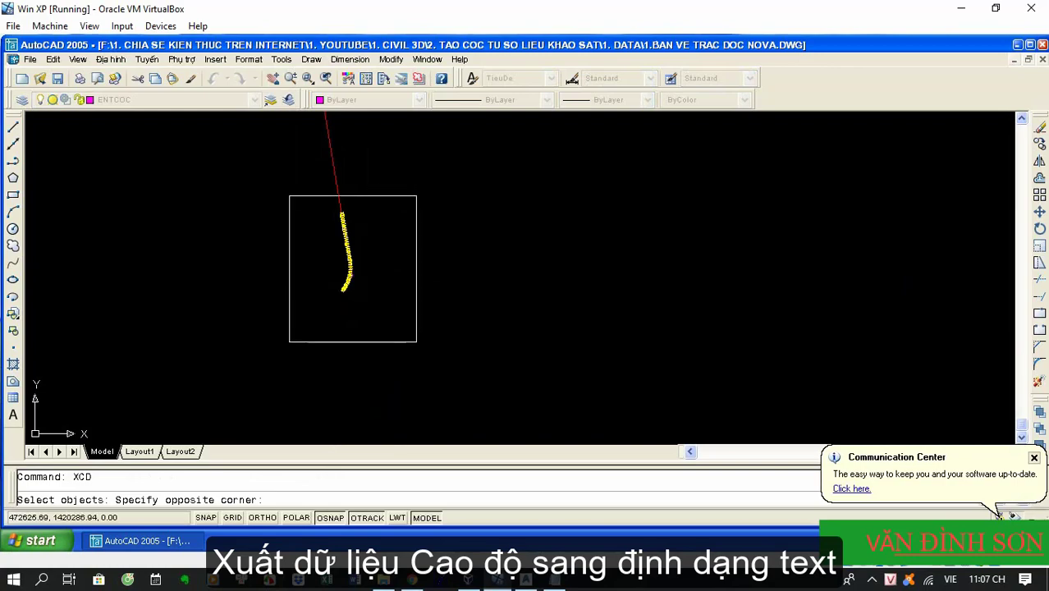
Select the yellow survey line objects for the XCD elevation export and set the output folder to 2. Tao coc tu so lieu khao sat
click(379, 318)
key(Return)
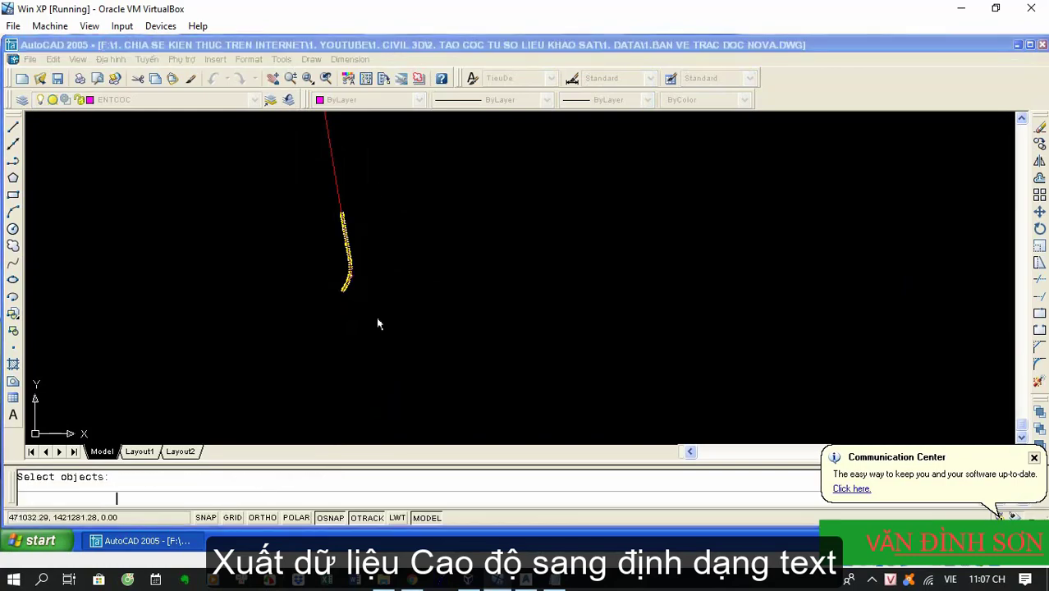
click(475, 327)
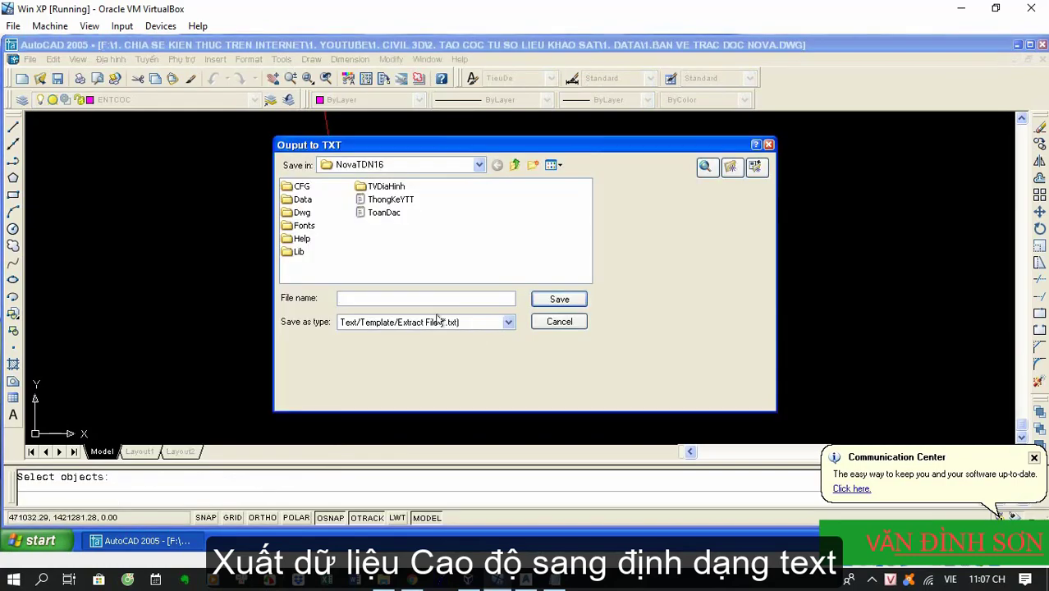
click(408, 166)
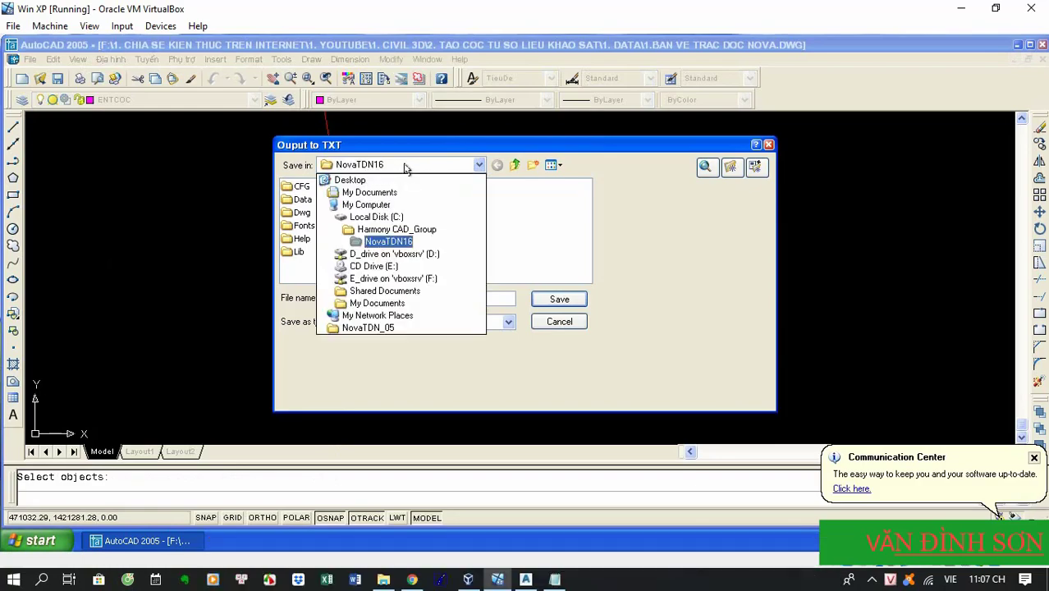
click(355, 178)
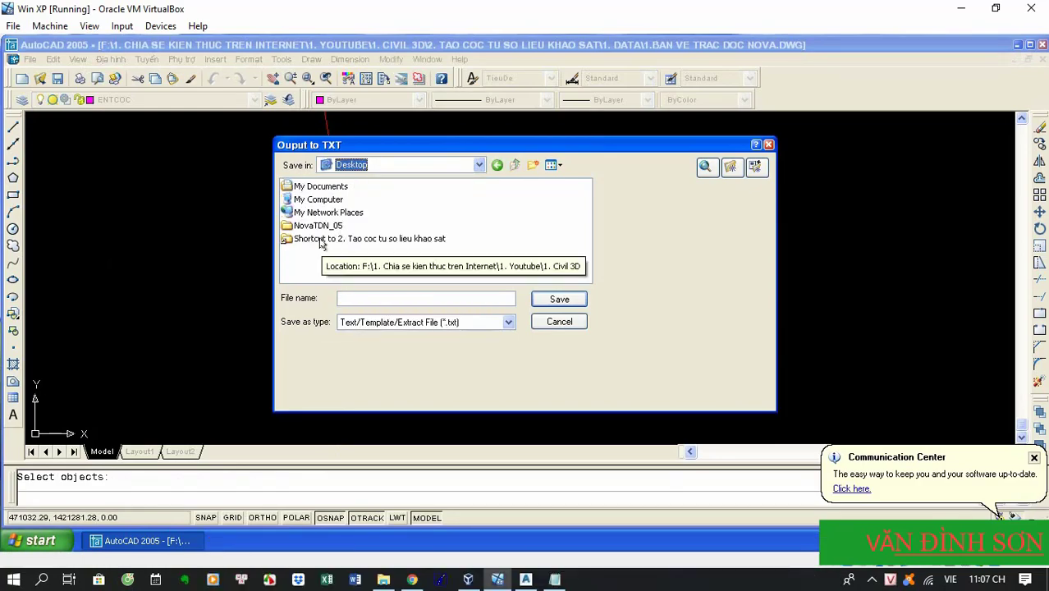
double_click(321, 241)
Delete the existing AAAA text file from the folder and save the exported elevation data as So lieu Khao Sat Km11
click(303, 201)
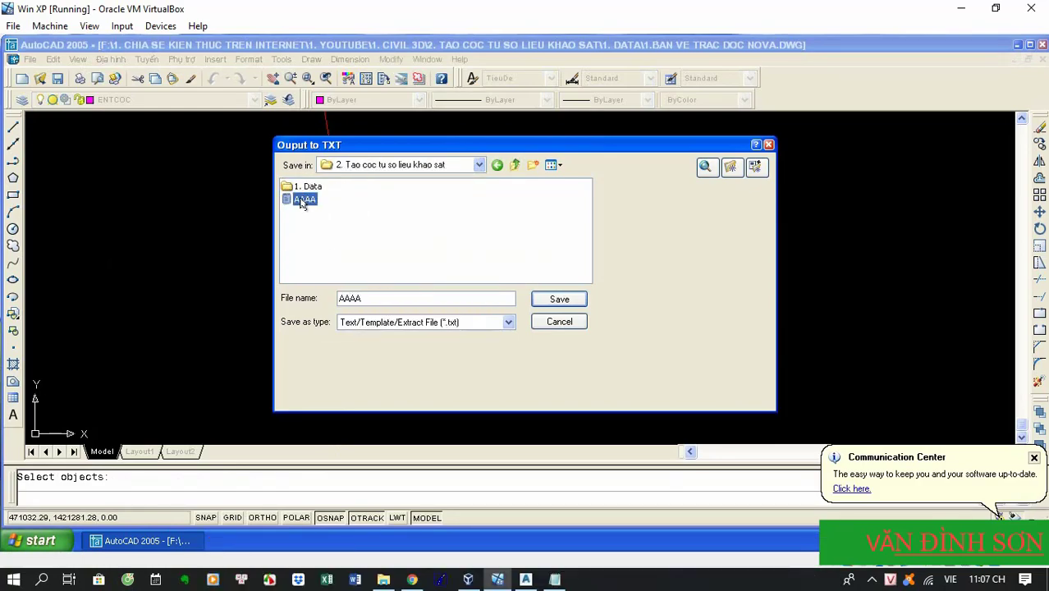
key(Delete)
key(Return)
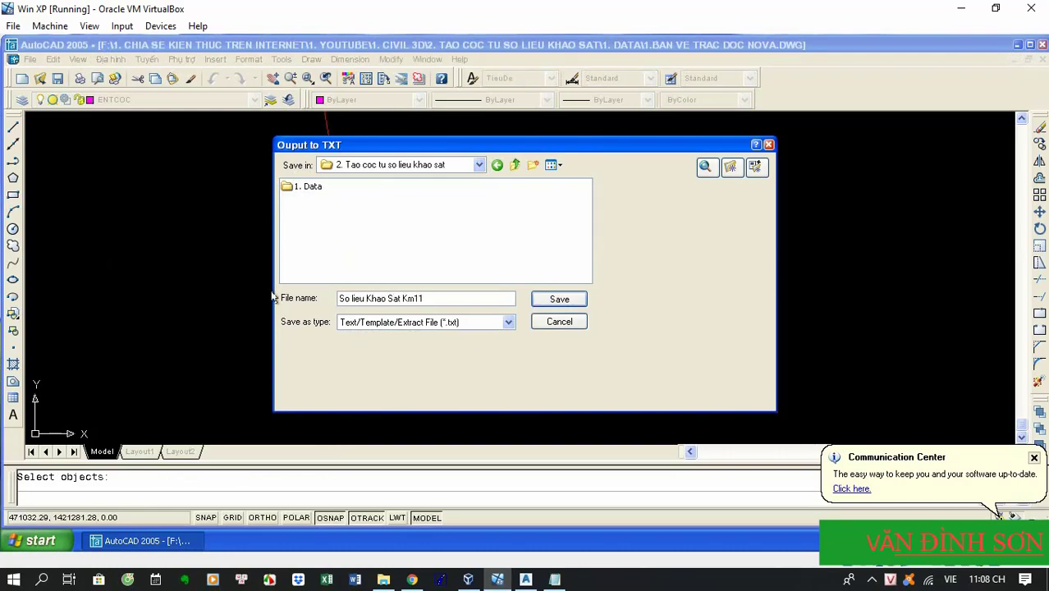
key(Return)
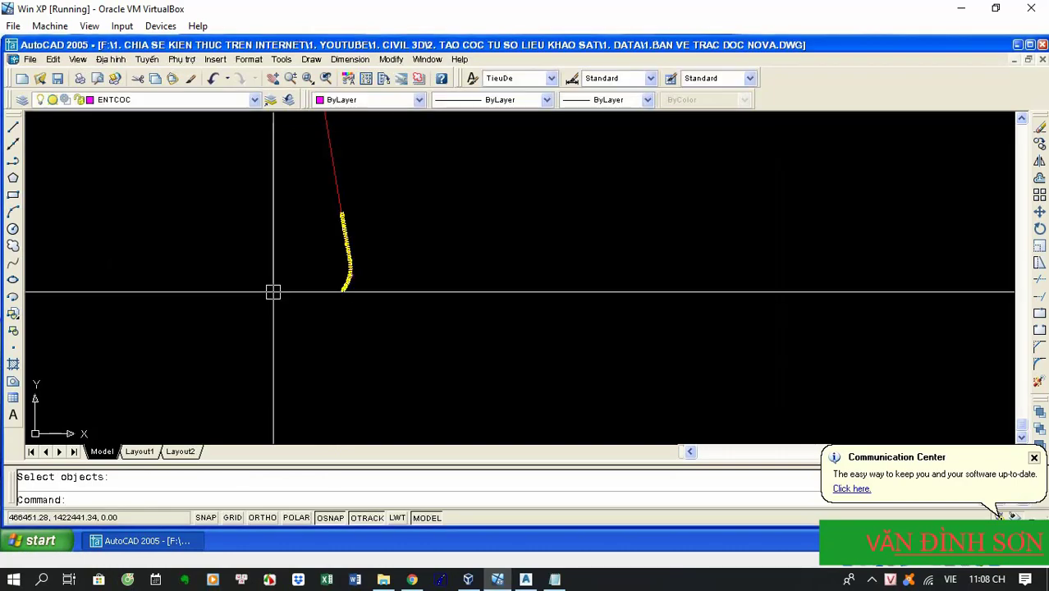
Close the Notepad window that is still open in the background
click(555, 579)
right_click(556, 580)
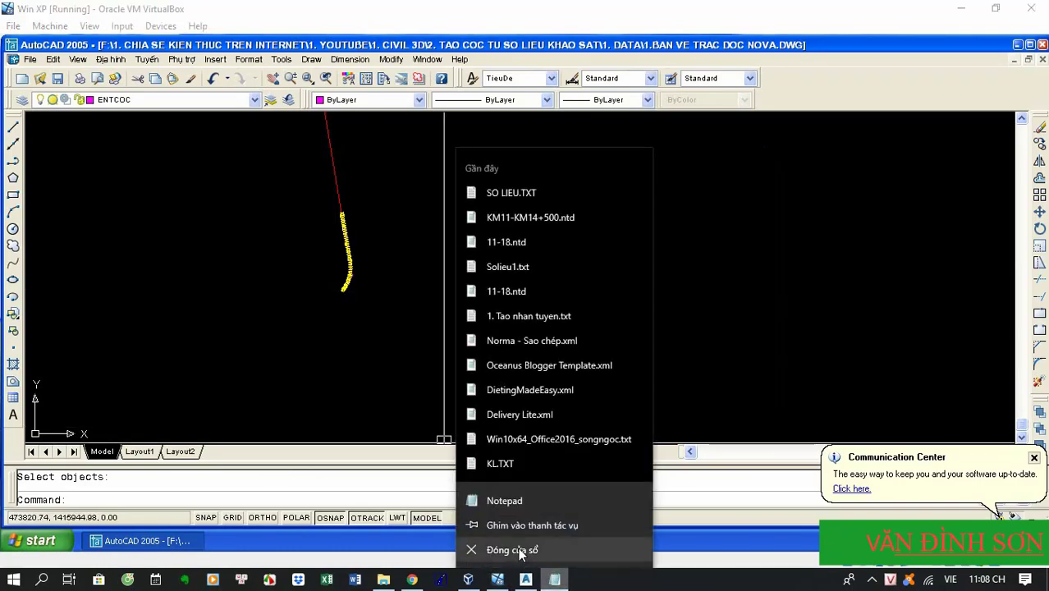
click(509, 550)
Open SO LIEU KHAO SAT KM11.TXT from the parent folder in File Explorer, examine its coordinate columns and close it
click(383, 579)
click(357, 411)
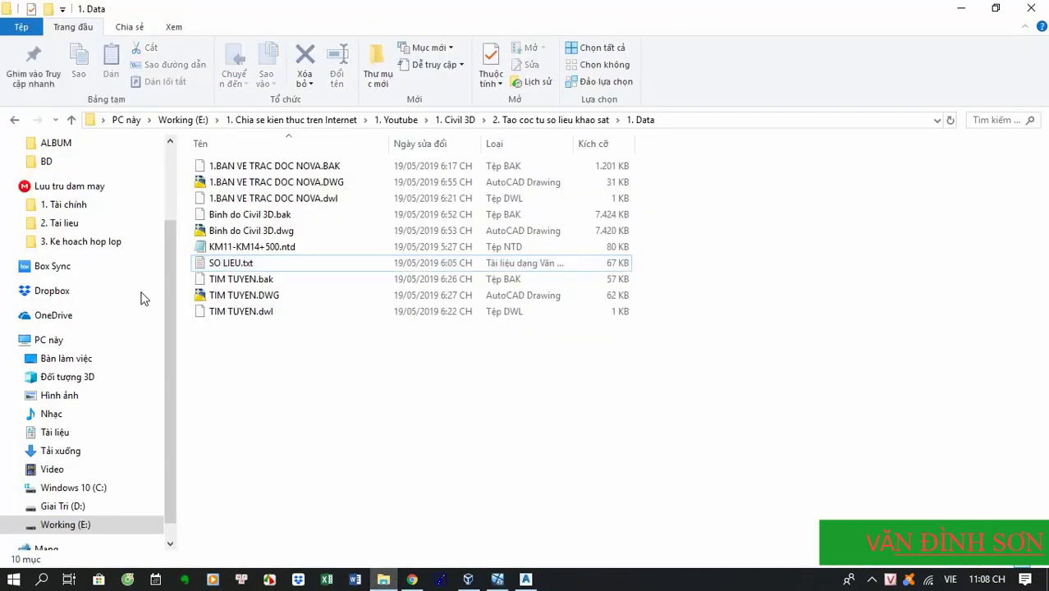
click(13, 120)
click(255, 217)
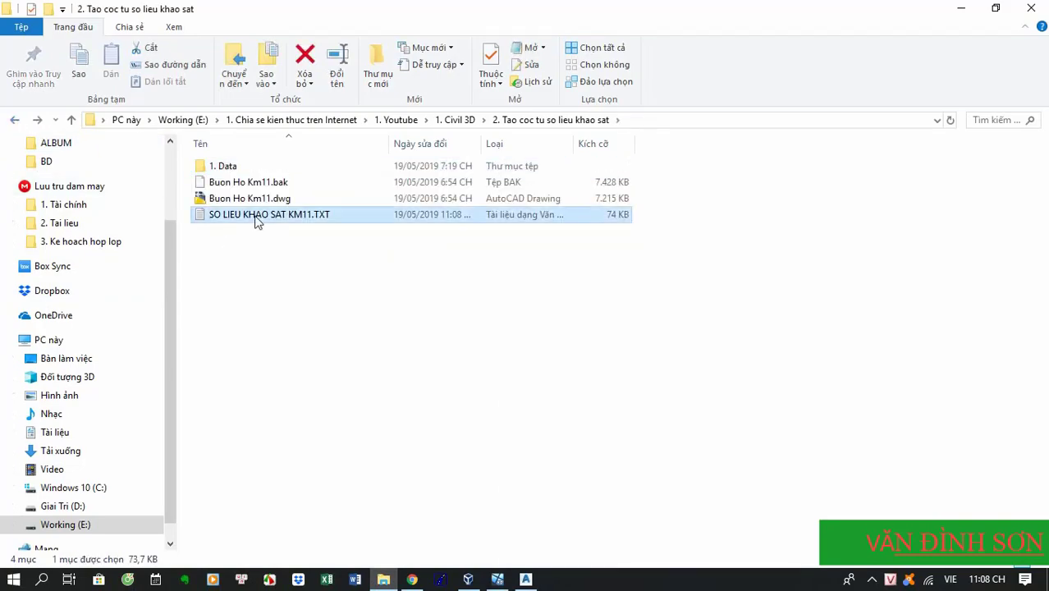
double_click(257, 215)
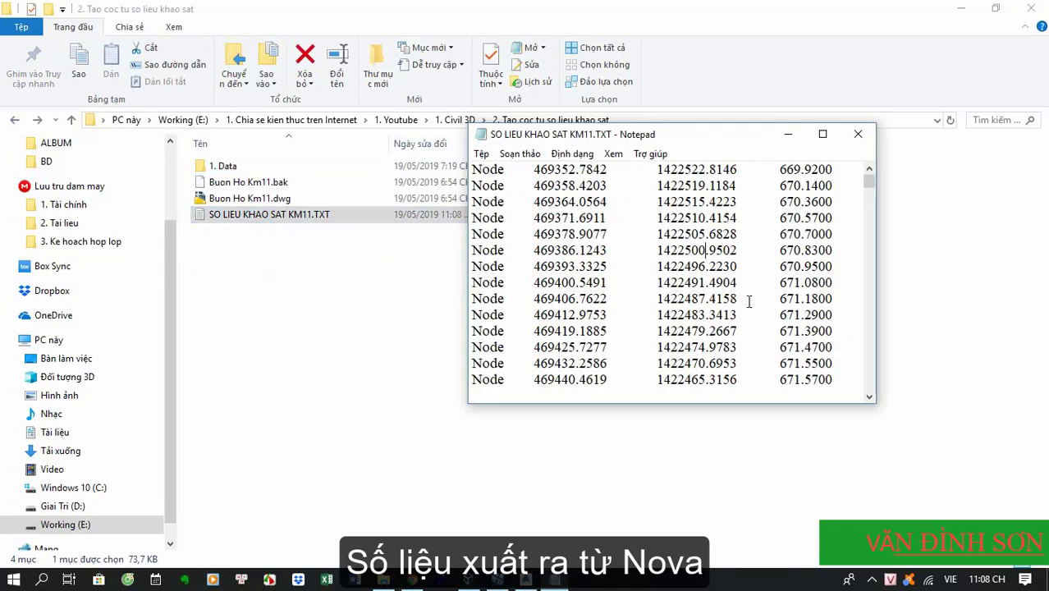
drag(678, 285, 608, 299)
click(555, 268)
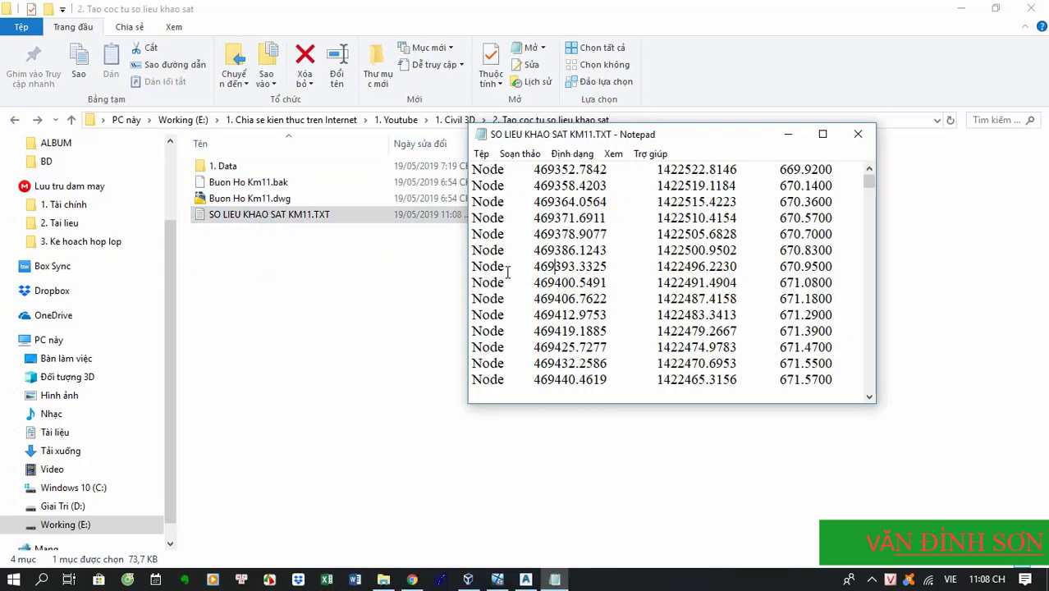
click(858, 135)
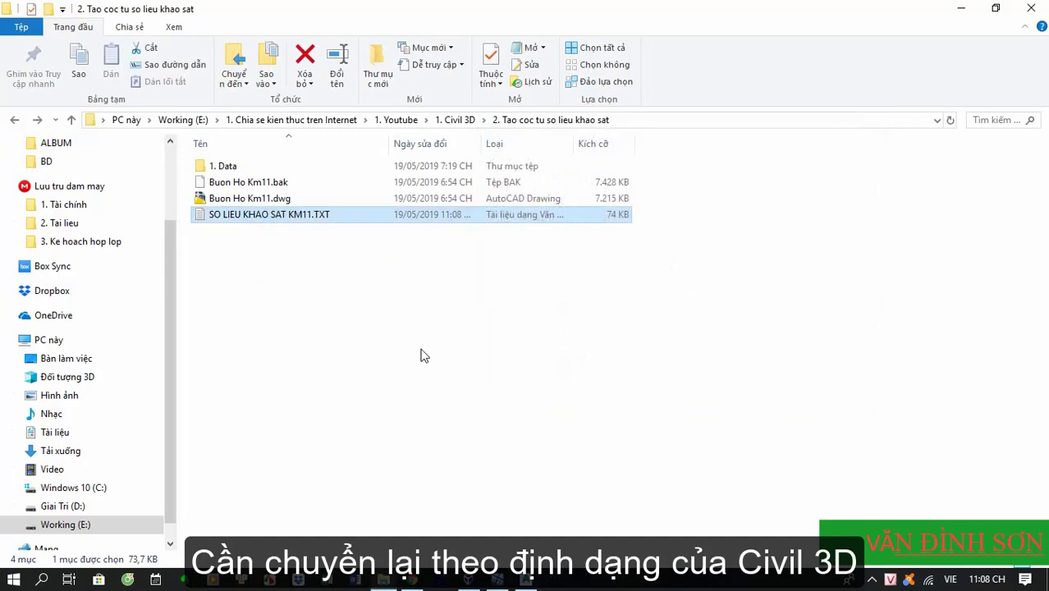
Open SO LIEU KHAO SAT KM11.TXT with Excel 2016 from File Explorer
right_click(302, 214)
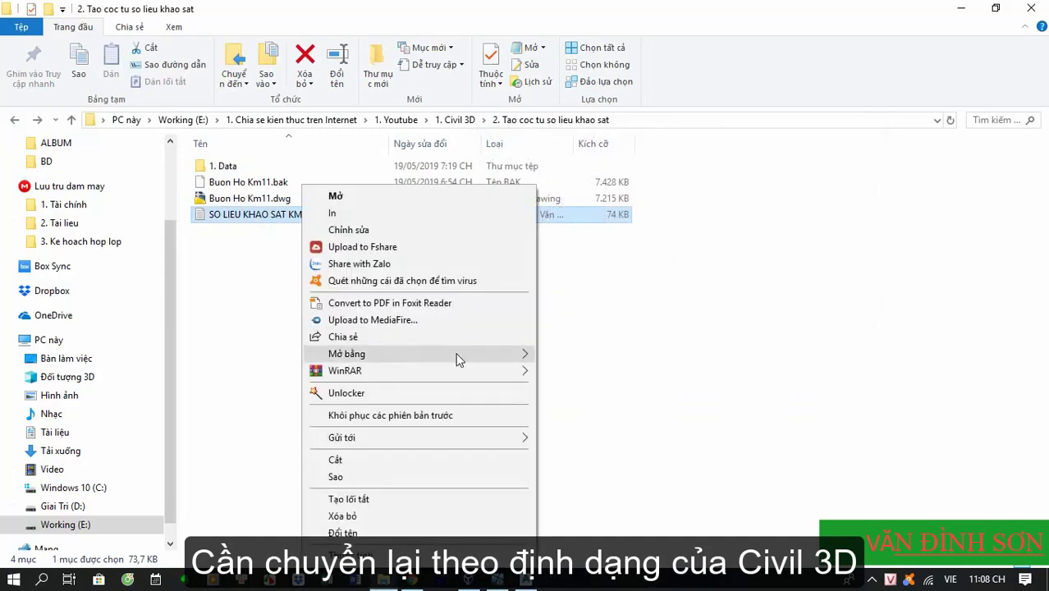
mouse_move(501, 354)
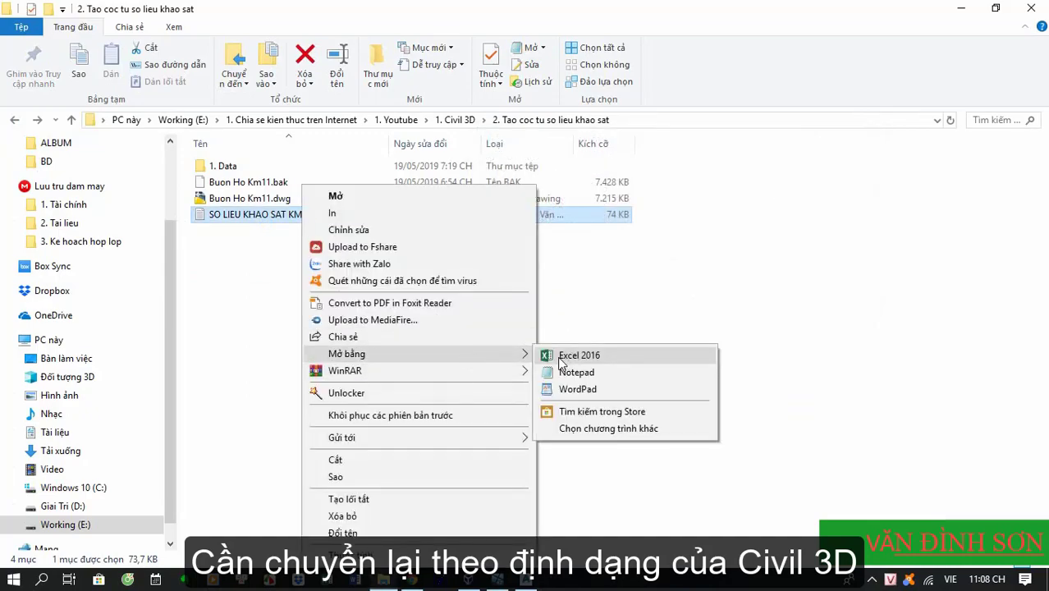
click(579, 356)
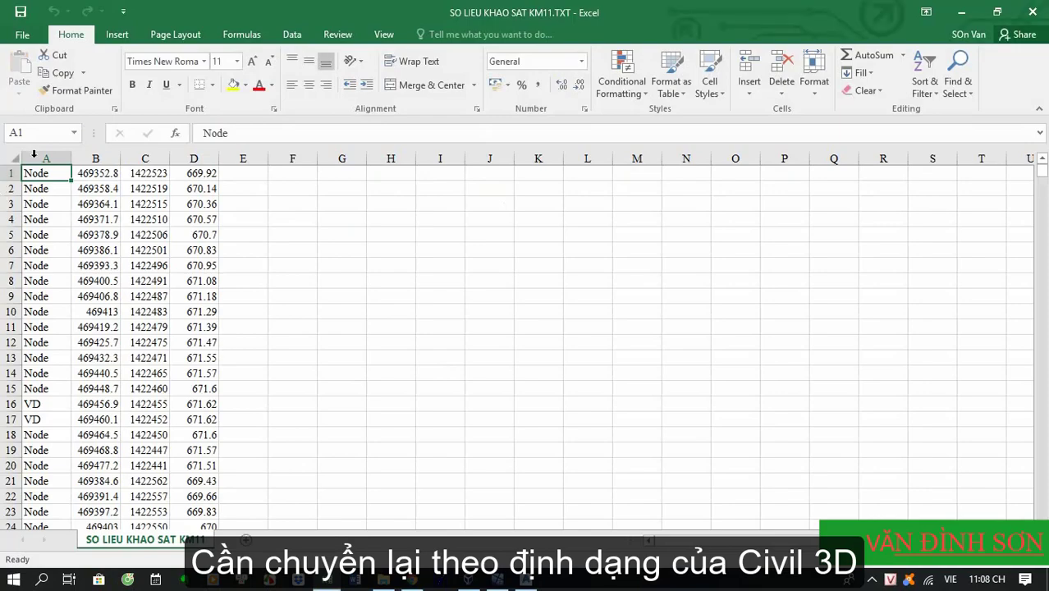
Replace the point labels in column A with sequential numbers, entering 1 and 2 in A1:A2 and filling the series down
key(Return)
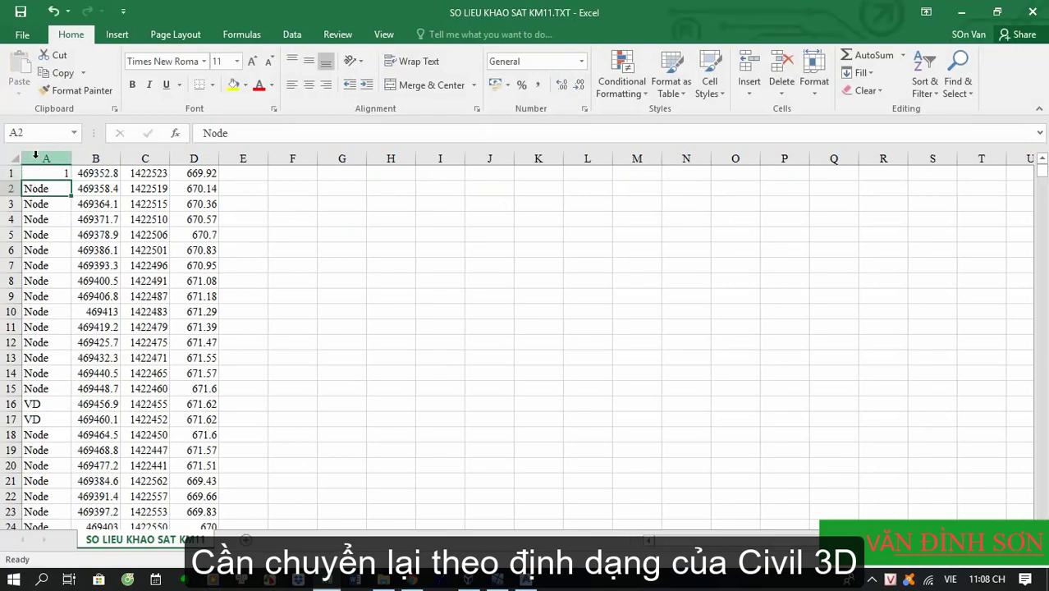
text(2)
key(Return)
drag(57, 179, 59, 184)
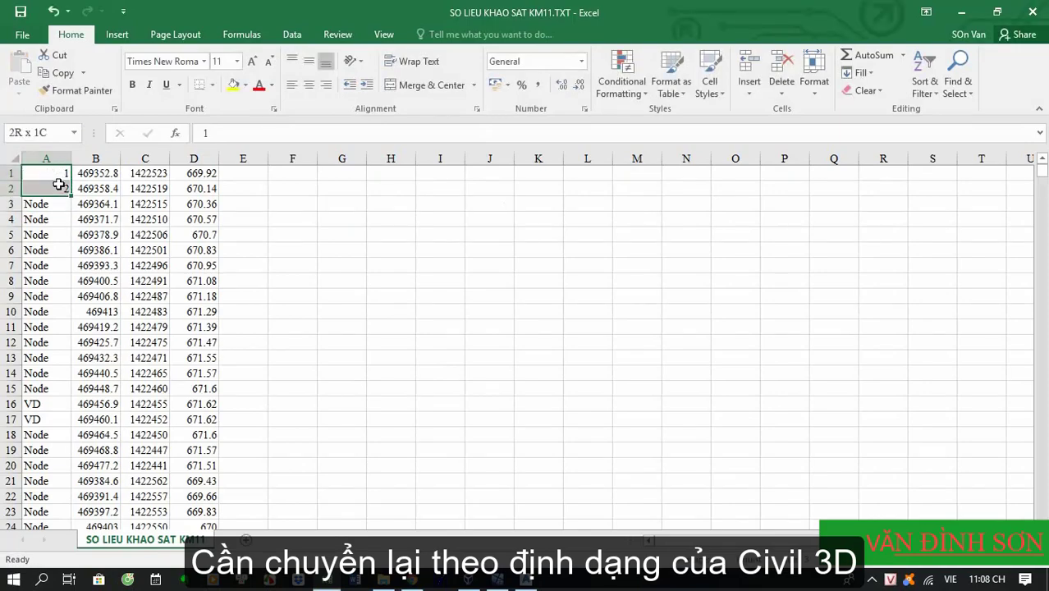
double_click(71, 196)
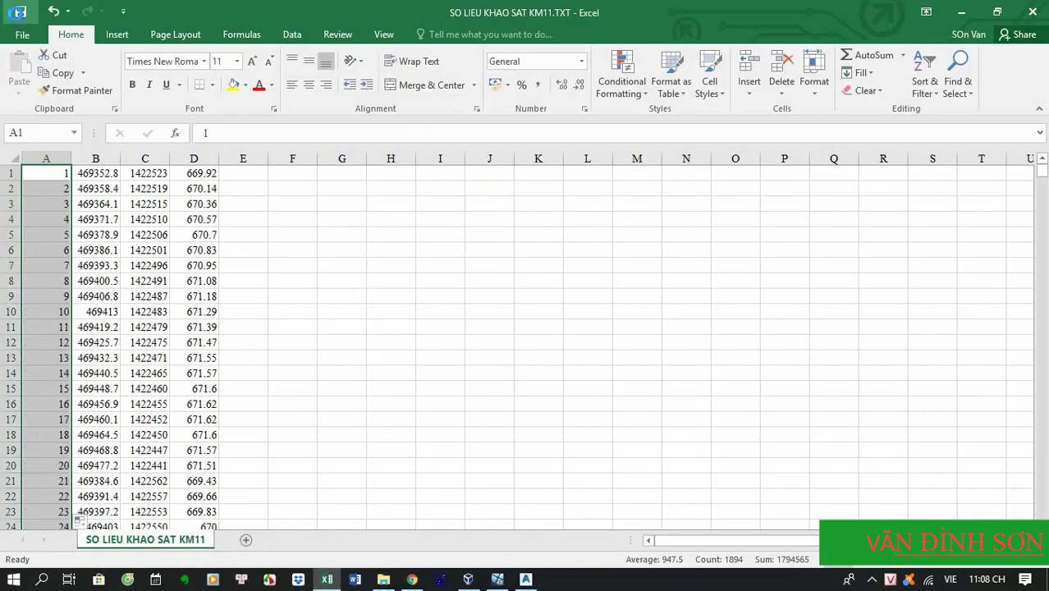
Save the renumbered survey data in its text format and close the workbook
click(467, 338)
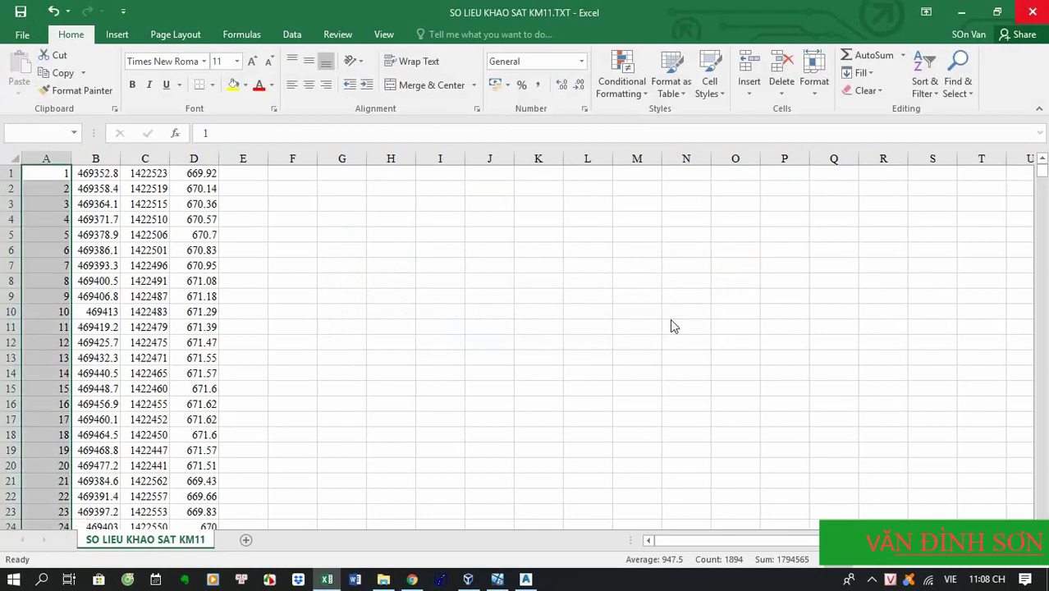
click(529, 310)
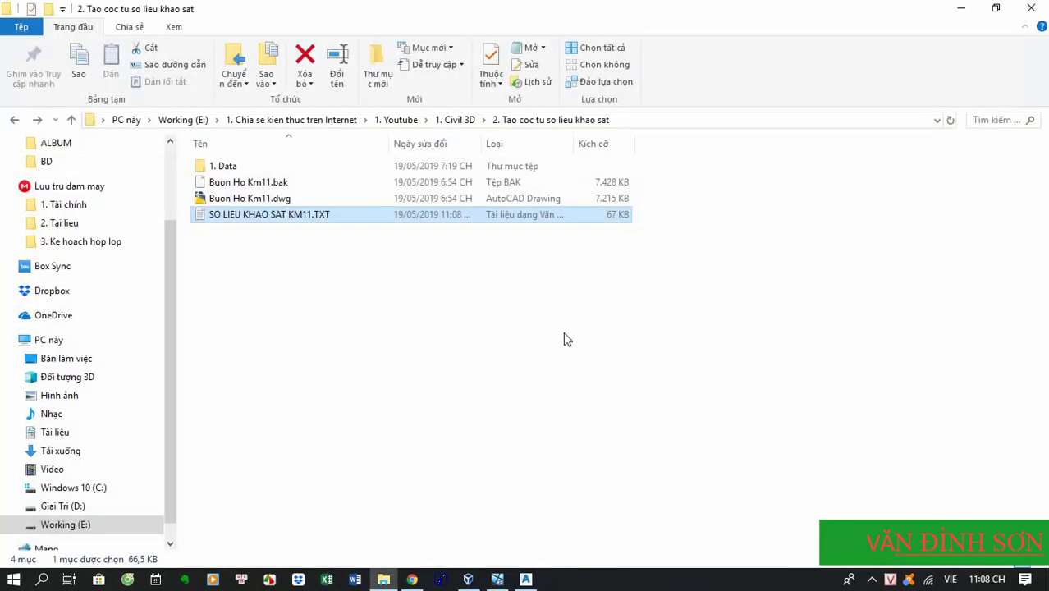
click(566, 330)
Switch to Civil 3D and browse from the desktop's 1. Civil 3D shortcut to 2. Tao coc tu so lieu khao sat\1. Data for opening a file
click(525, 580)
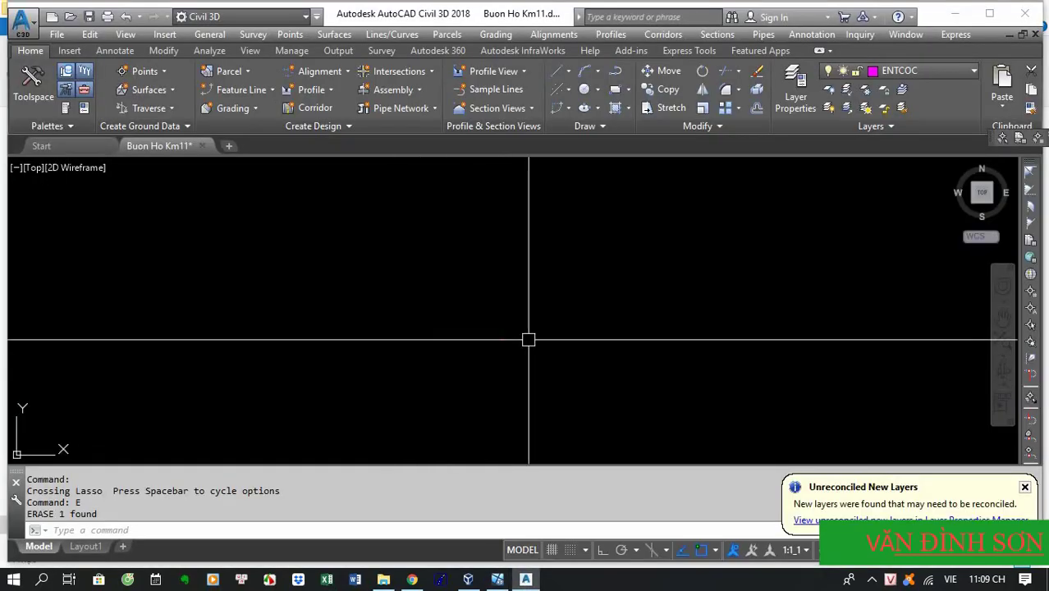
scroll(445, 305, up, 1)
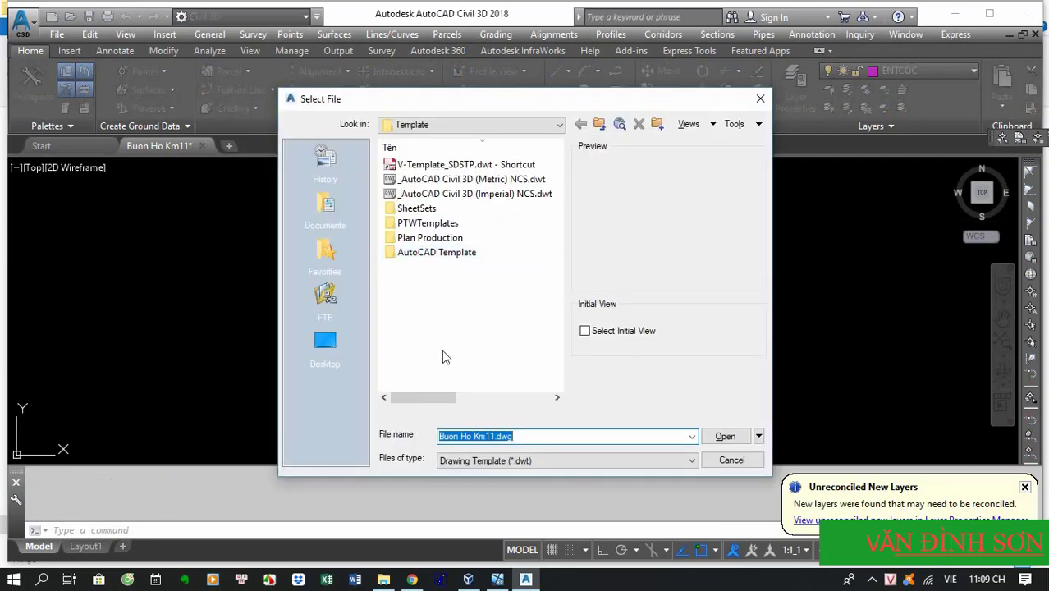
click(324, 355)
click(435, 237)
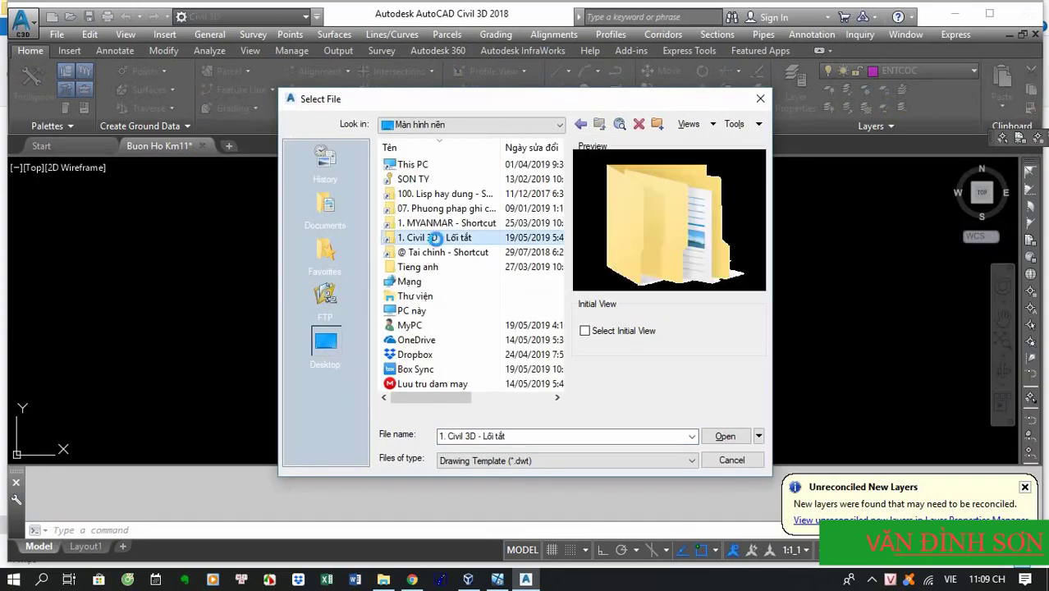
double_click(435, 238)
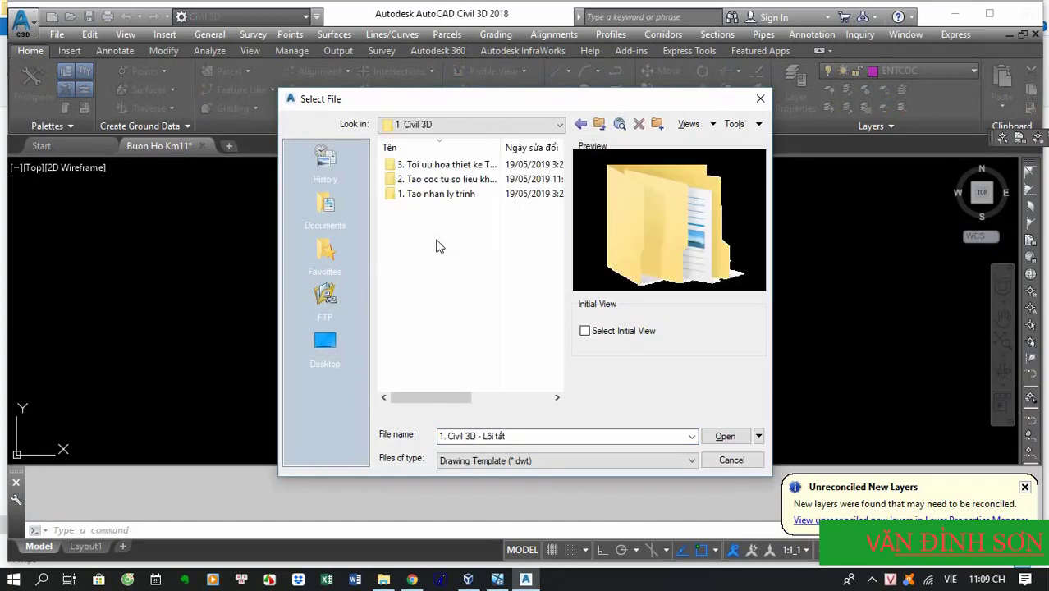
click(435, 178)
double_click(413, 165)
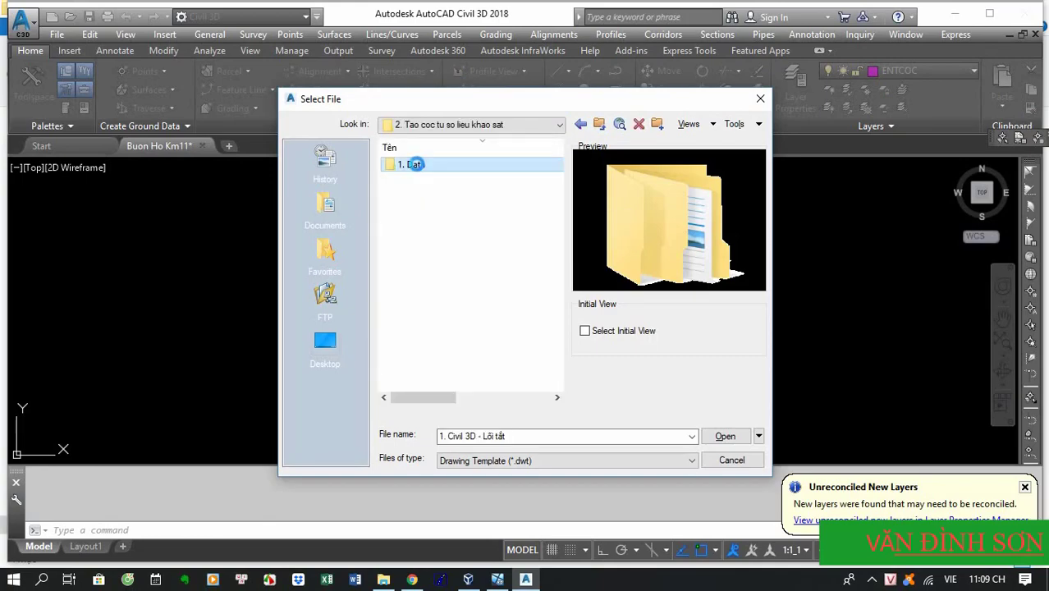
Set the file type to Drawing (*.dwg) and open TIM TUYEN.DWG as read-only
click(516, 458)
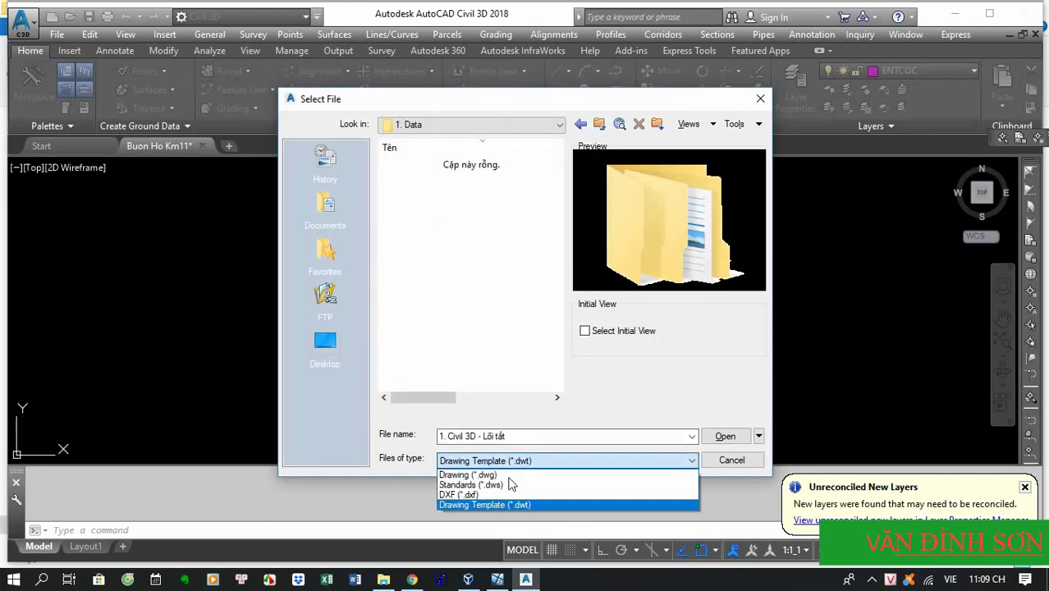
click(509, 476)
double_click(422, 166)
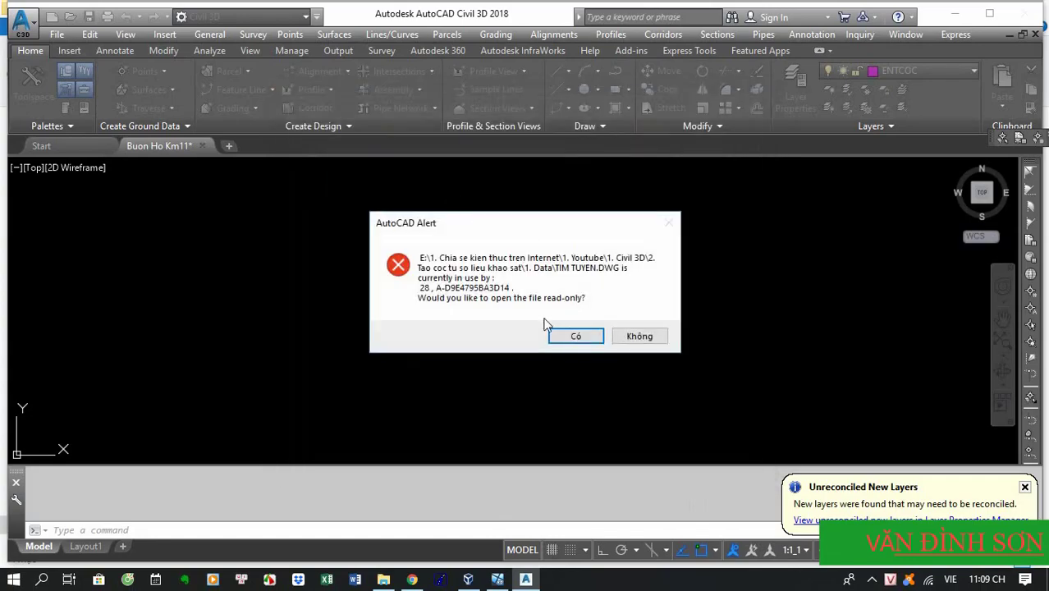
click(576, 336)
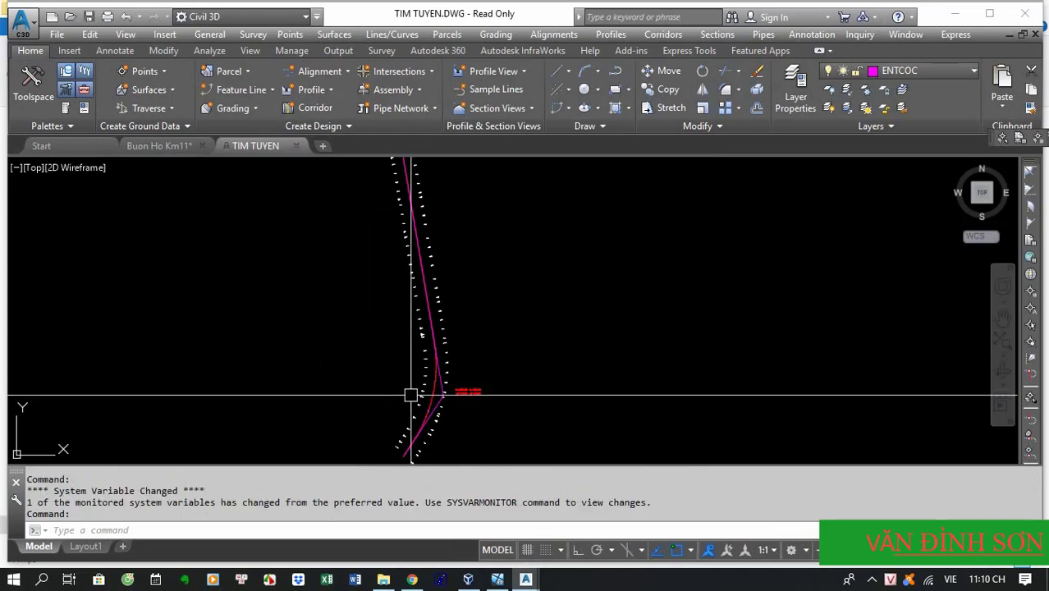
Examine the route centreline, its curve and end point, and the stake labels along both sides
scroll(451, 370, up, 6)
click(400, 345)
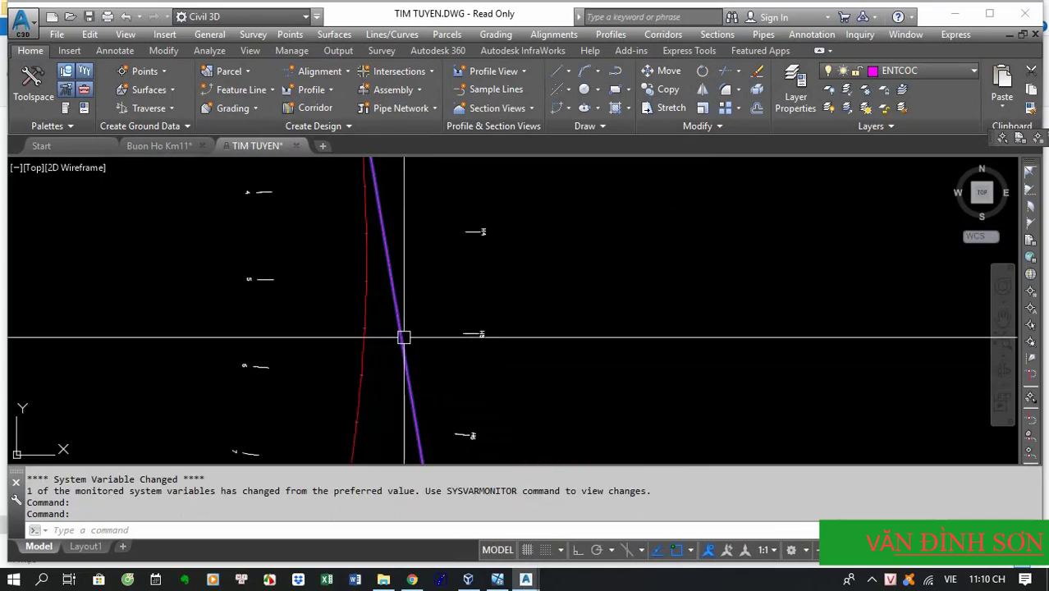
scroll(464, 369, down, 5)
scroll(450, 295, up, 3)
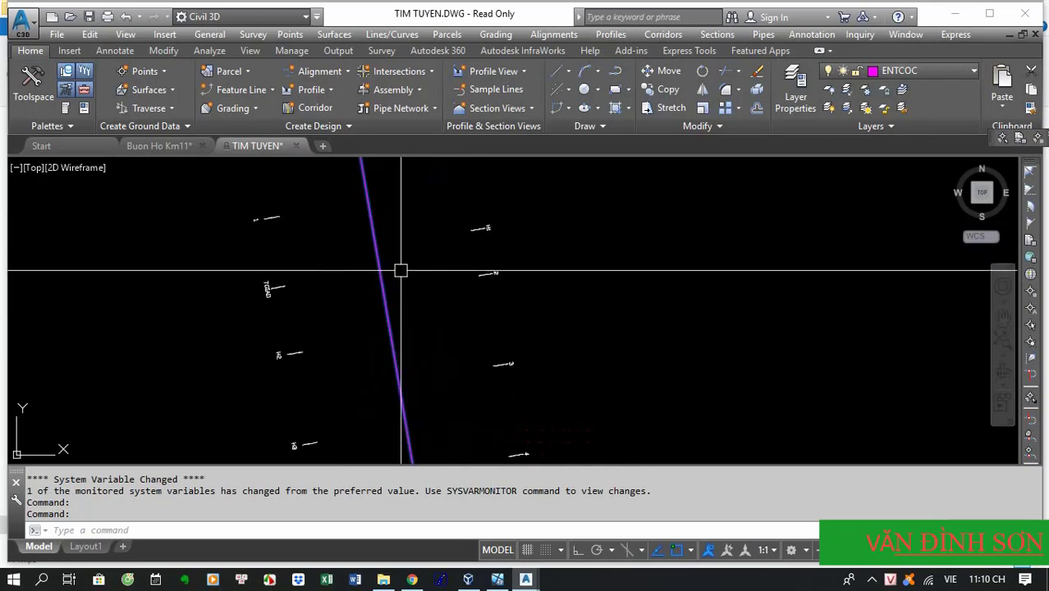
scroll(436, 287, down, 3)
scroll(419, 275, up, 2)
scroll(445, 316, down, 2)
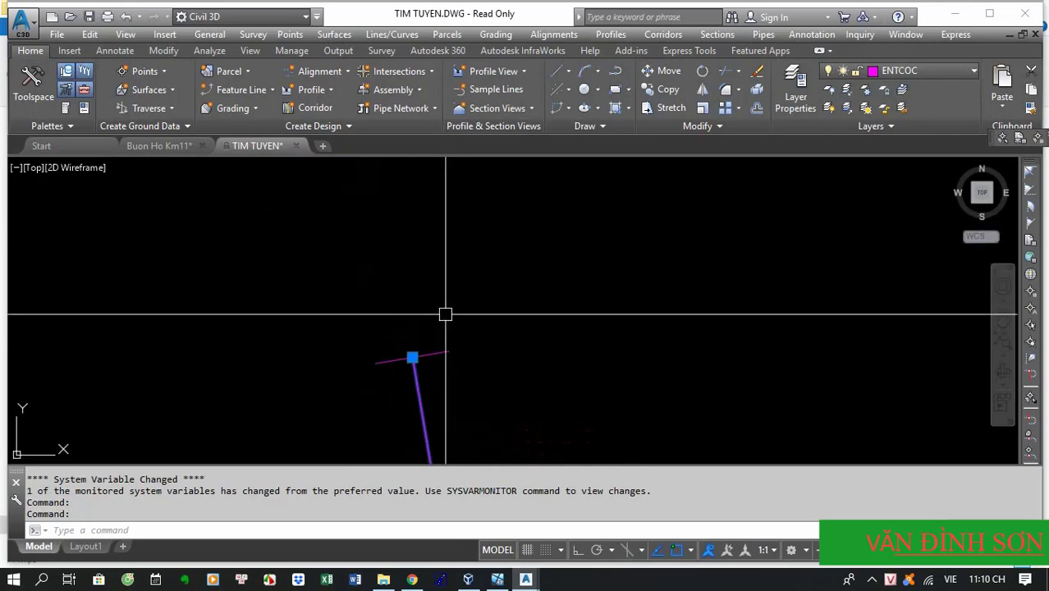
scroll(368, 255, up, 2)
key(Escape)
scroll(372, 273, down, 1)
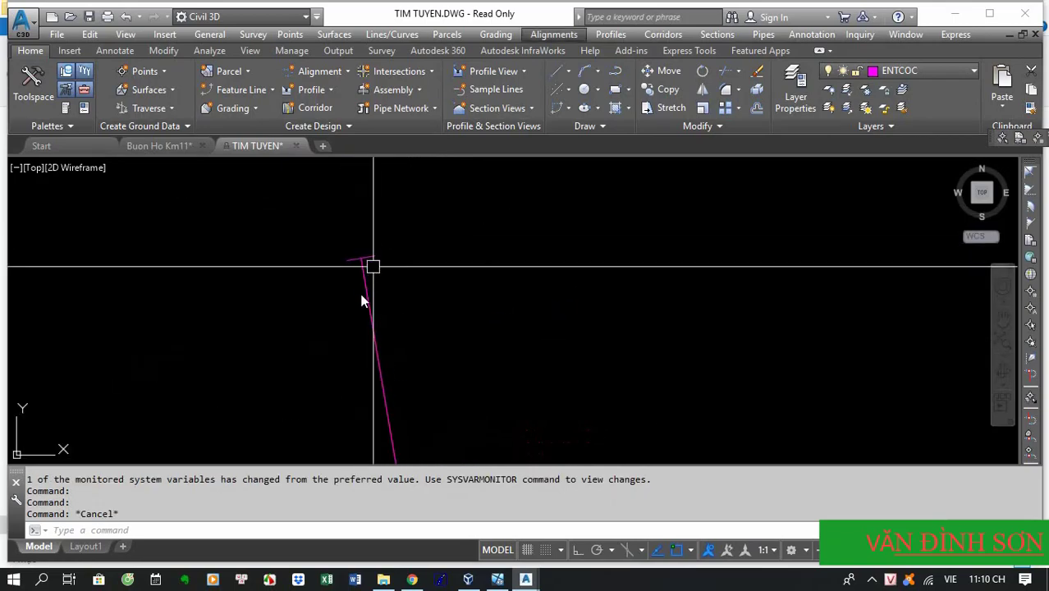
click(353, 255)
key(Escape)
key(Escape)
scroll(374, 275, down, 2)
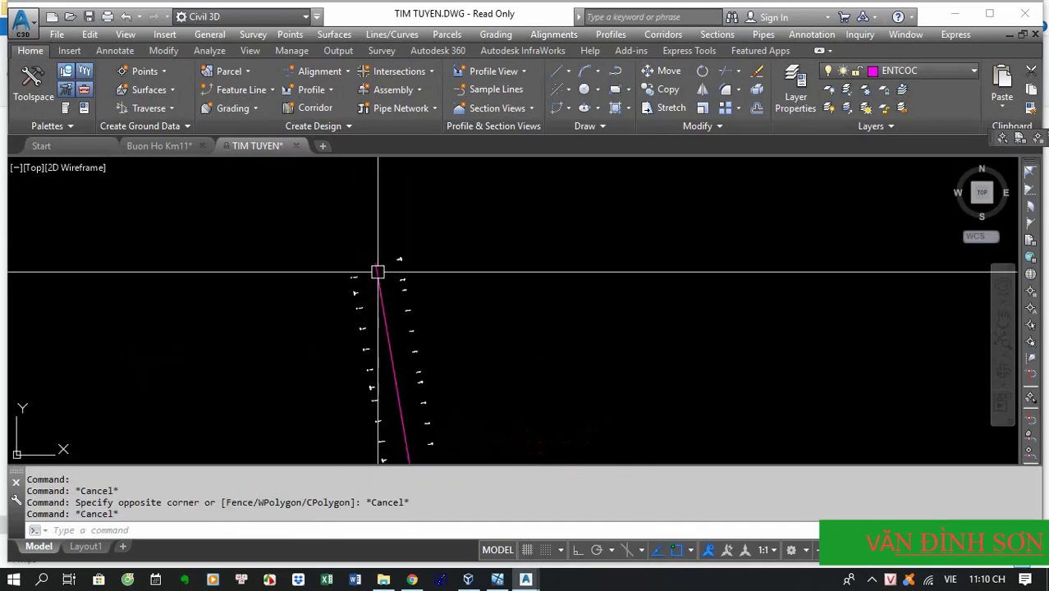
scroll(397, 386, up, 2)
scroll(396, 386, up, 3)
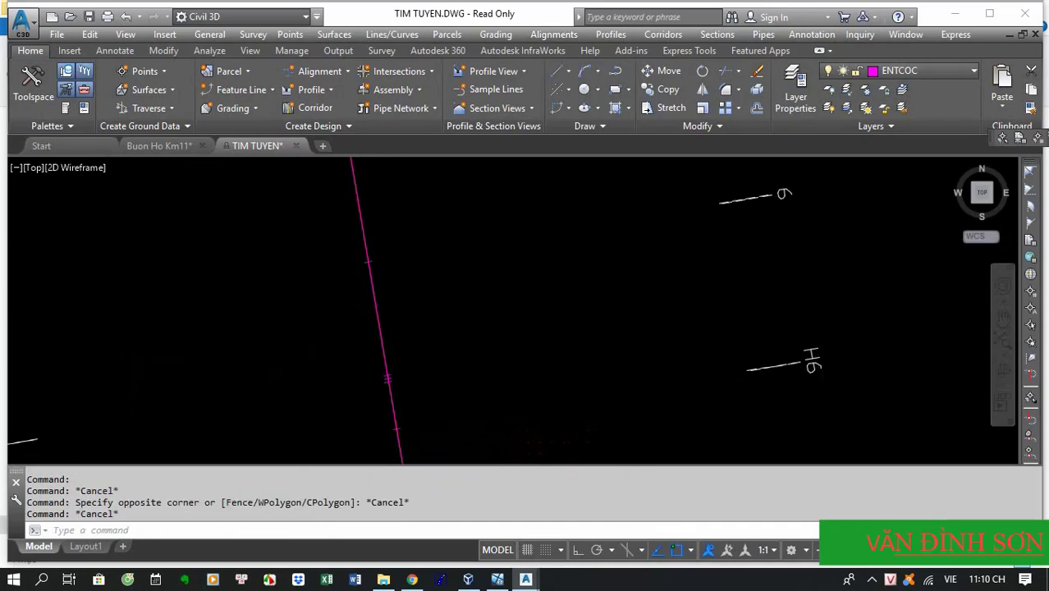
Copy the magenta route centreline polyline in TIM TUYEN.DWG to the clipboard
click(403, 307)
scroll(369, 255, down, 6)
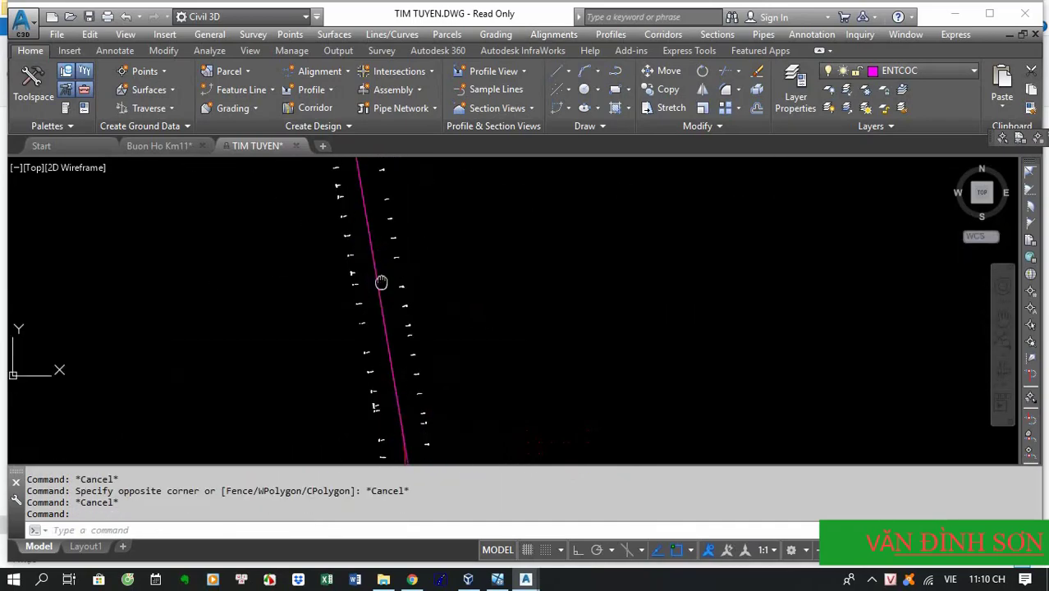
key(Escape)
scroll(386, 321, up, 3)
click(449, 318)
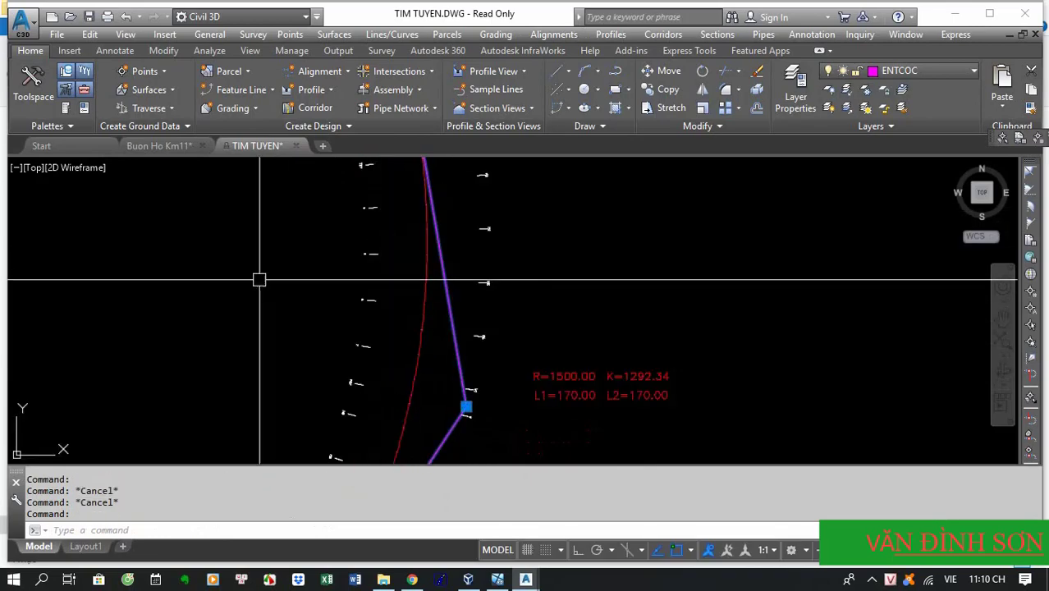
right_click(297, 307)
mouse_move(305, 297)
click(394, 314)
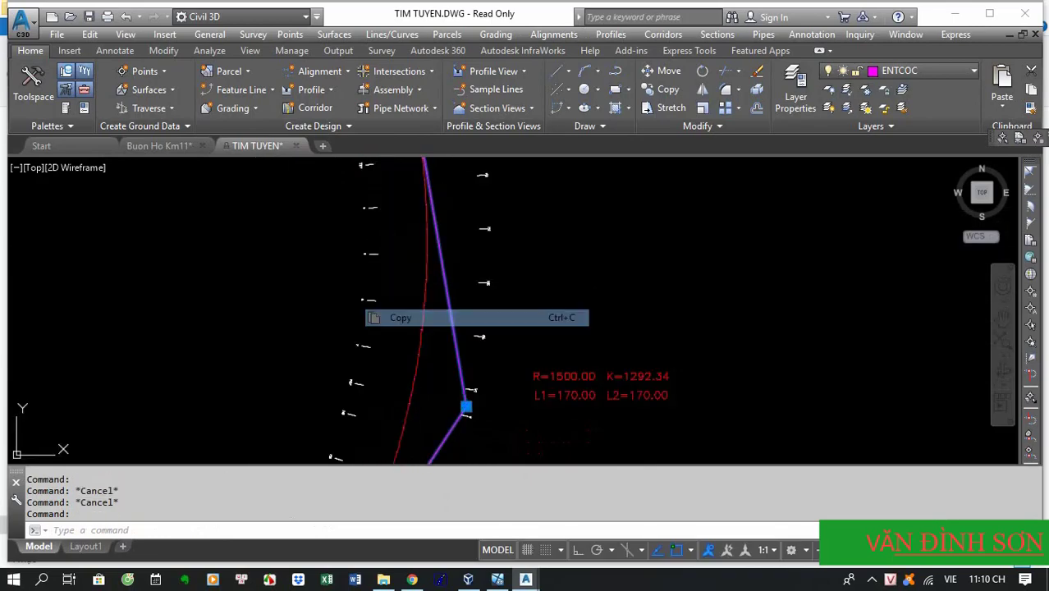
Switch to the Buon Ho Km11 drawing and paste the copied centreline at its original coordinates
click(151, 148)
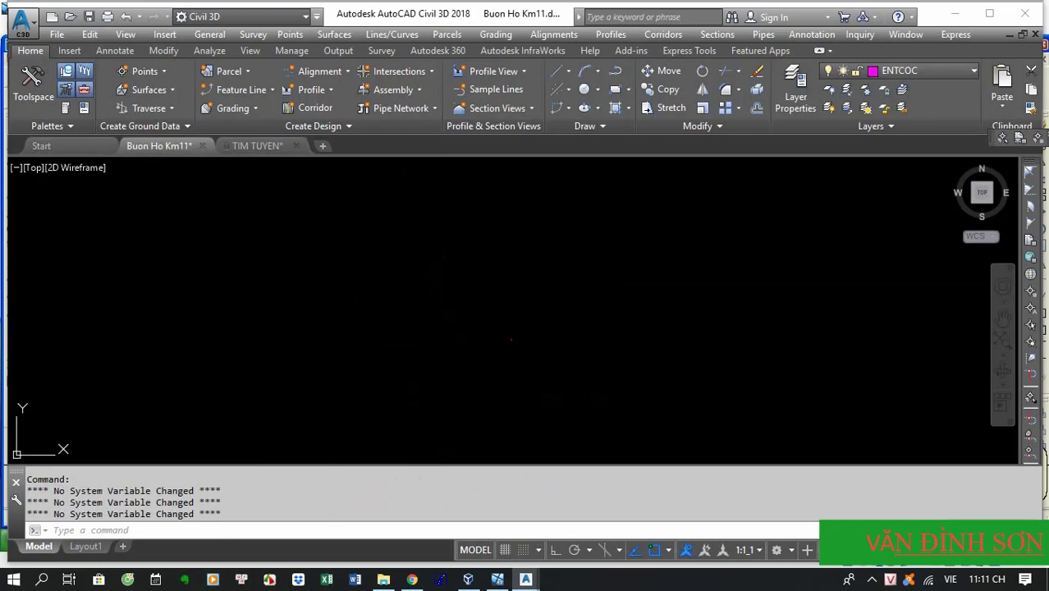
right_click(423, 258)
mouse_move(484, 324)
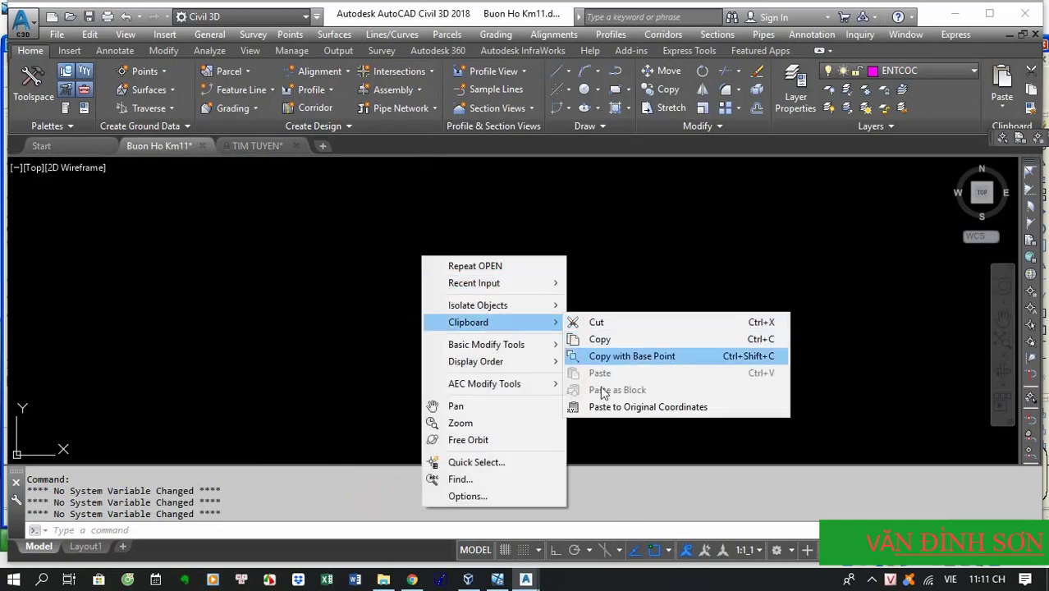
click(624, 406)
scroll(536, 335, up, 8)
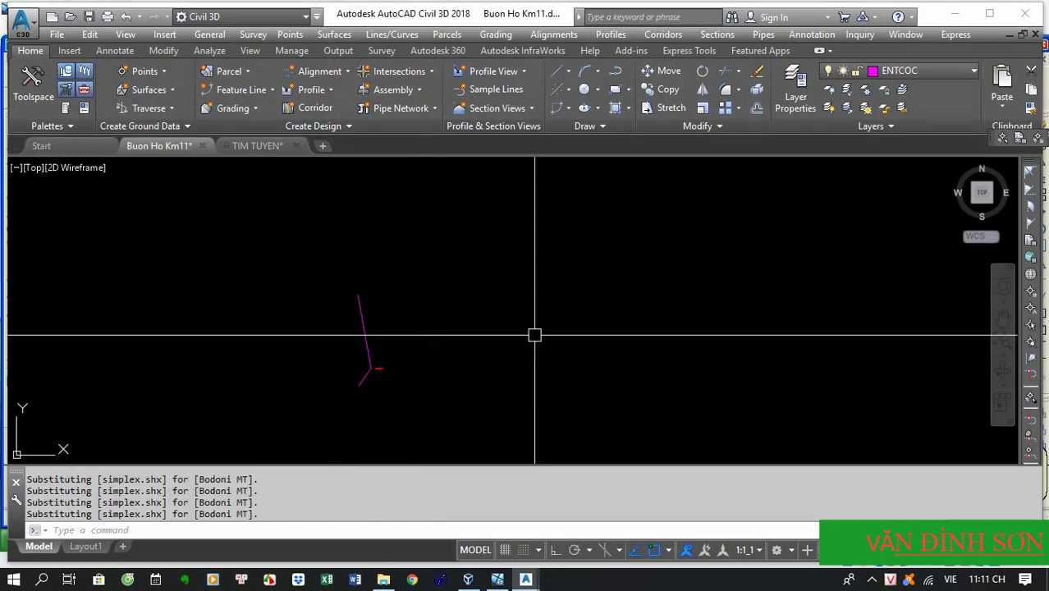
key(Escape)
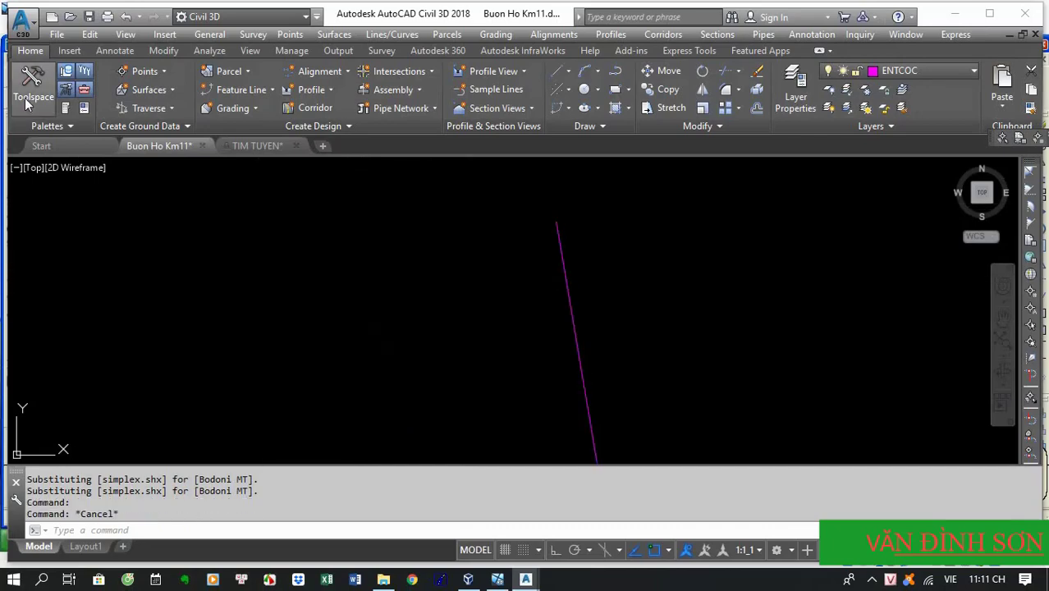
key(Escape)
Create a TIN surface named EG, keeping the Contours 2m and 10m (Background) style
click(33, 82)
right_click(74, 230)
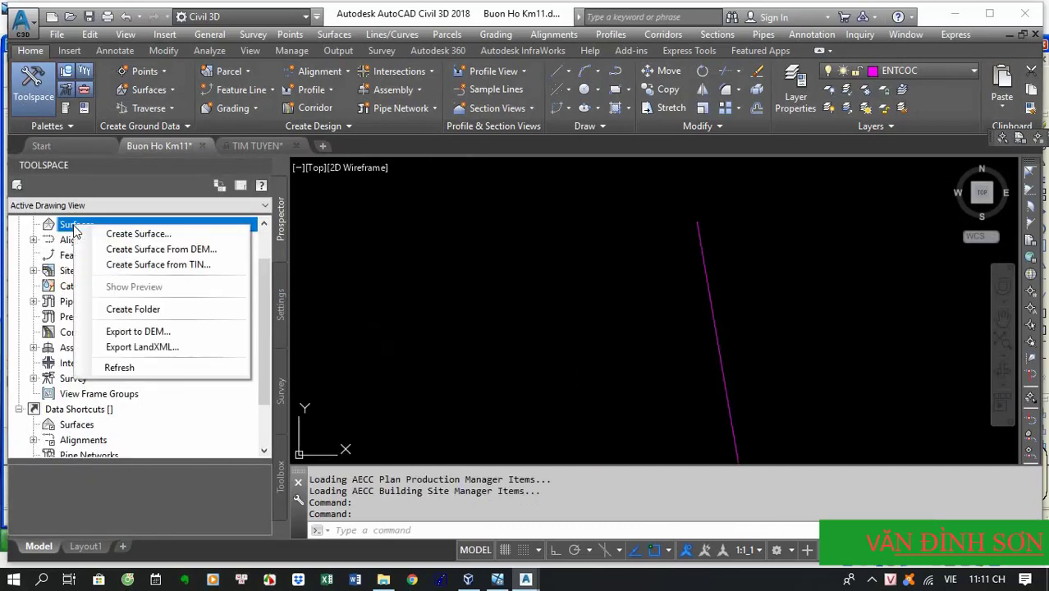
click(103, 232)
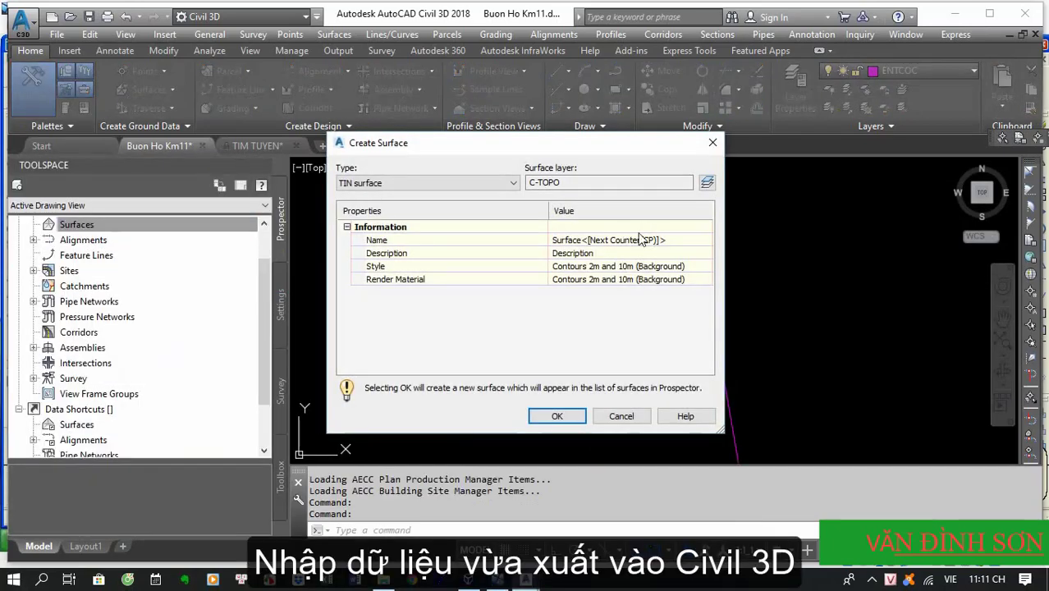
click(648, 238)
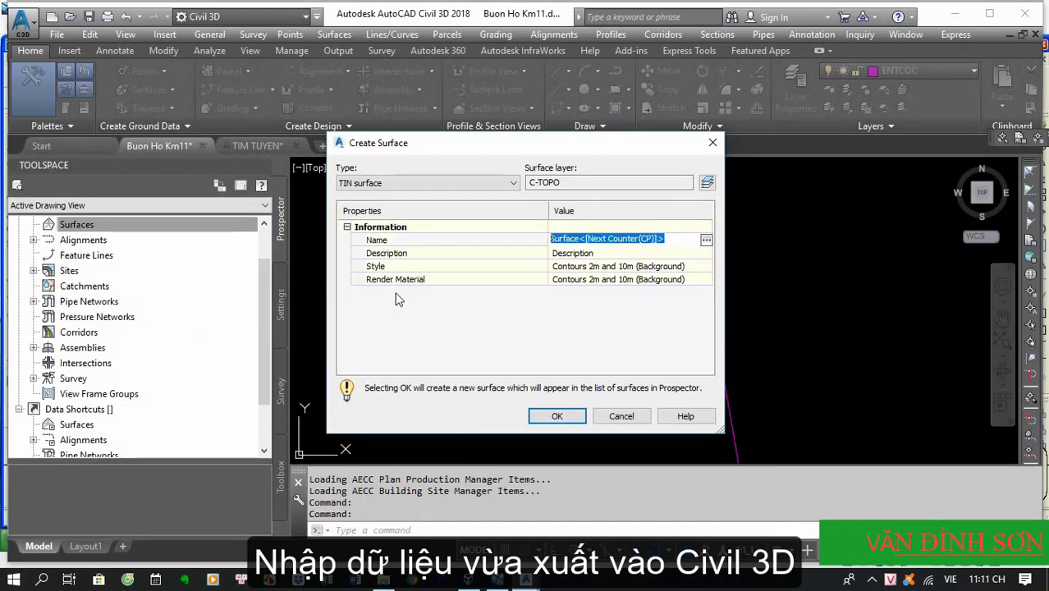
text(TN)
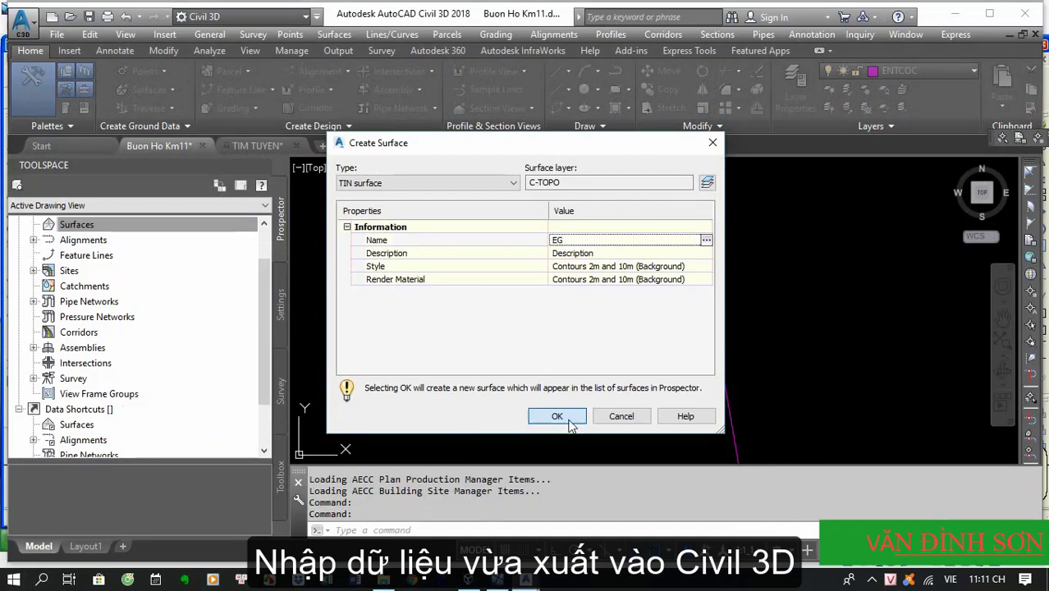
click(558, 416)
Add the point file SO LIEU KHAO SAT KM11.TXT to the EG surface definition in PENZ (space delimited) format
click(49, 240)
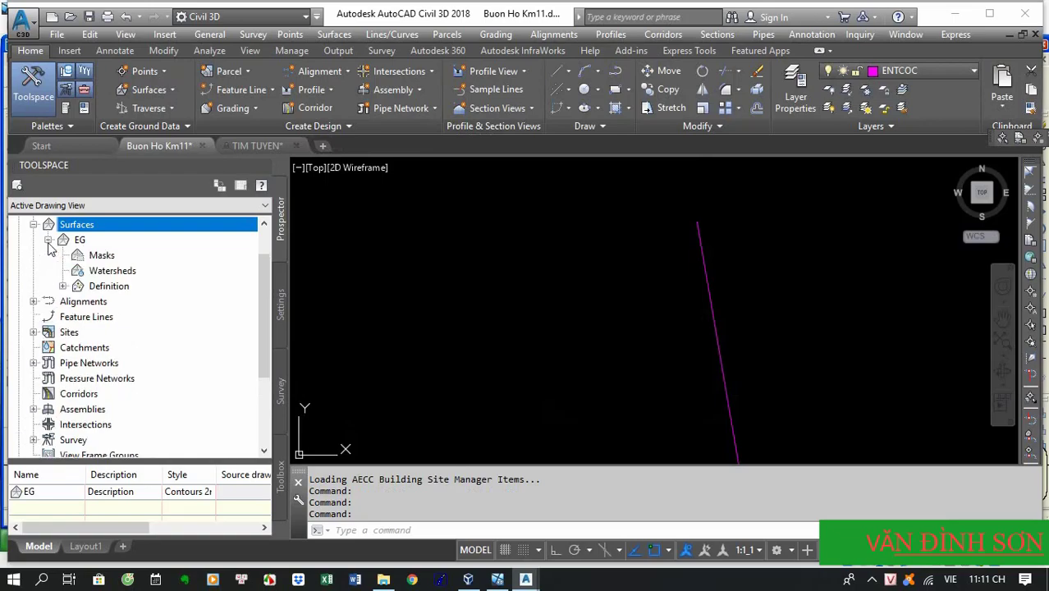
click(62, 286)
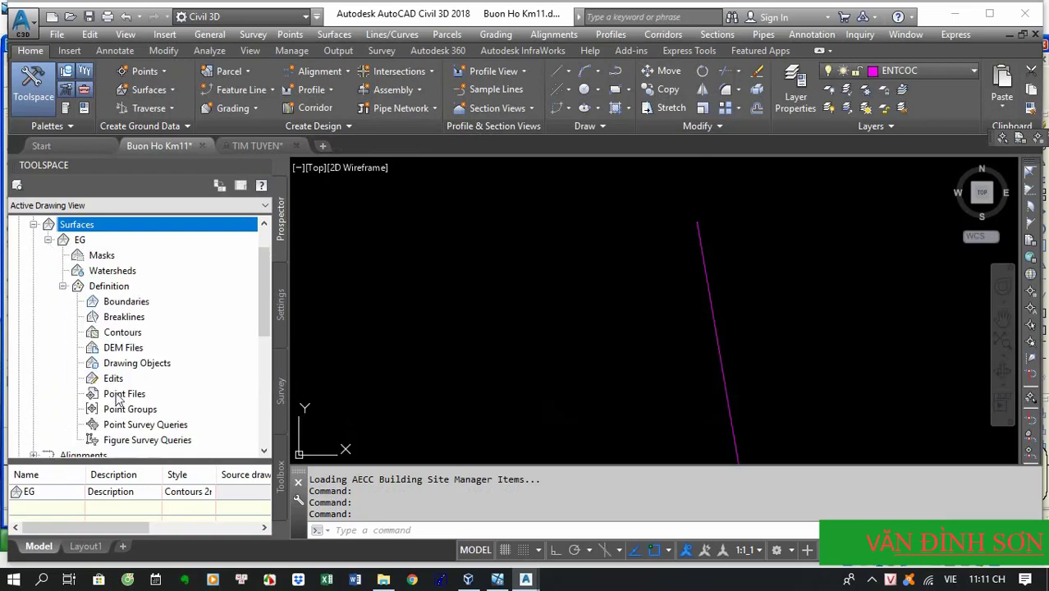
click(119, 395)
right_click(119, 400)
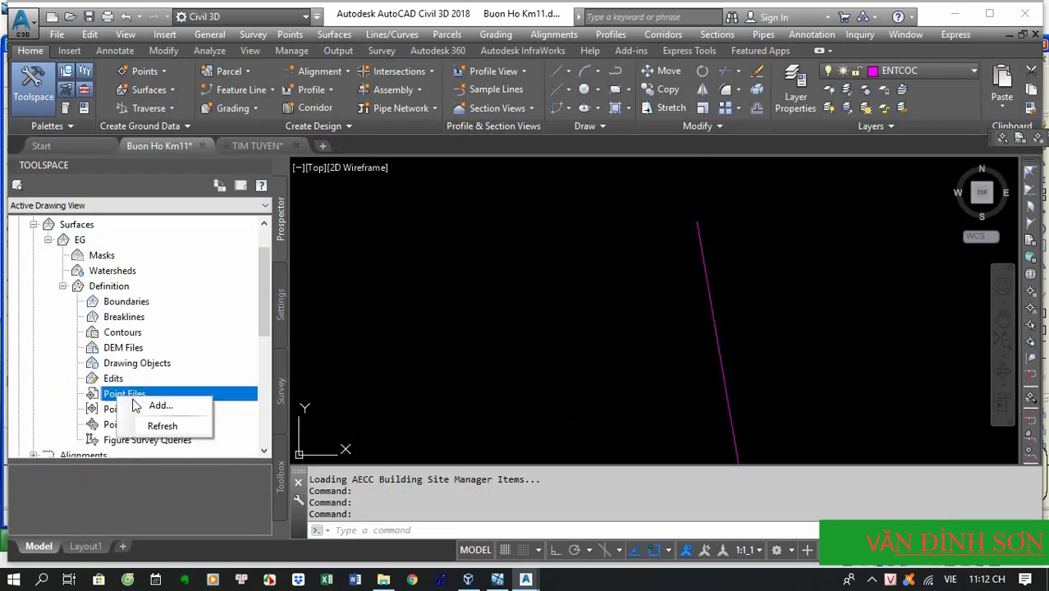
click(141, 404)
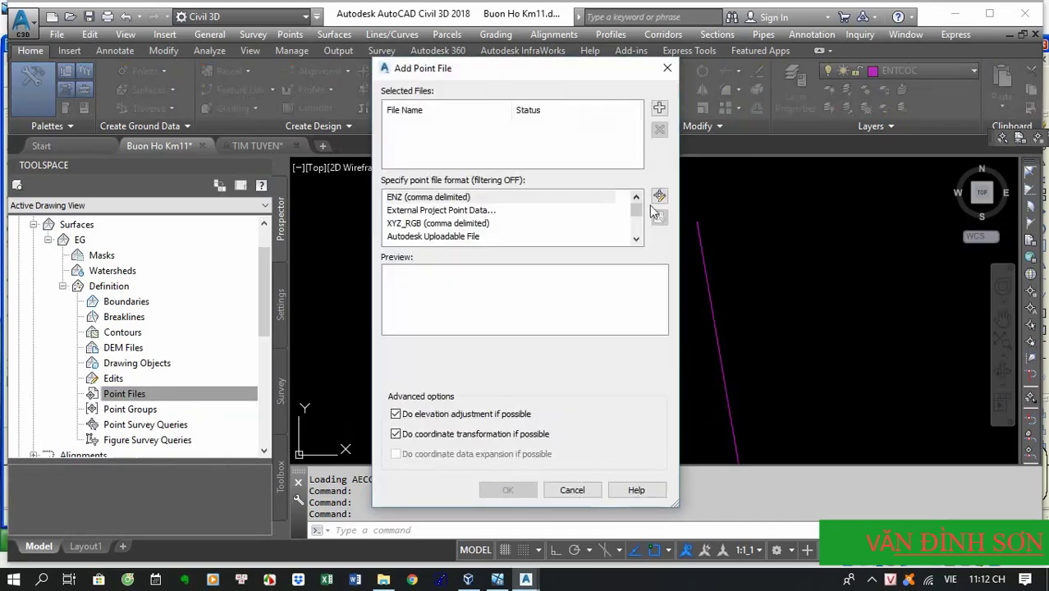
click(660, 110)
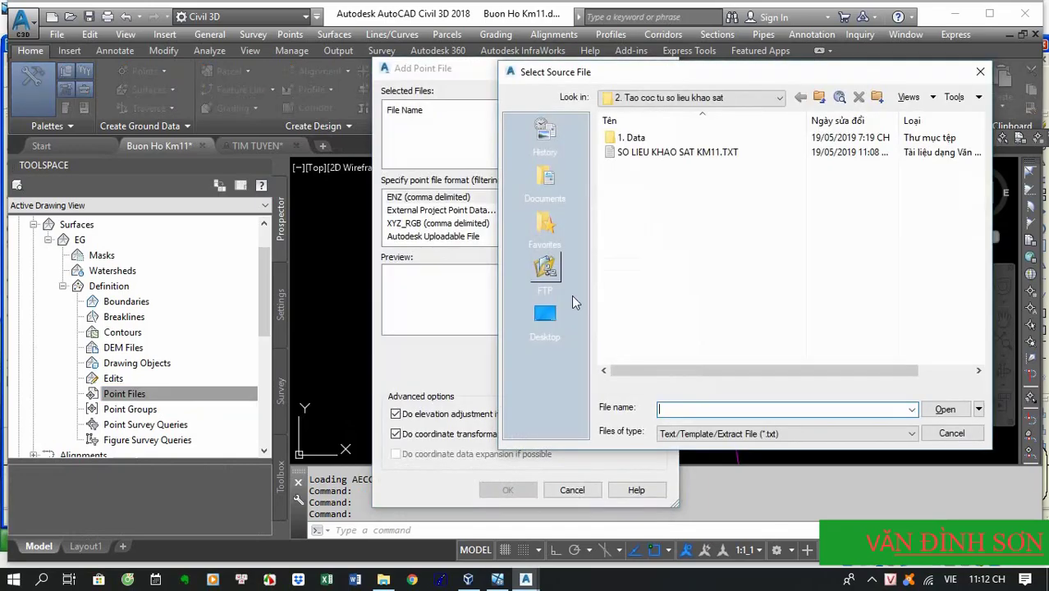
click(645, 154)
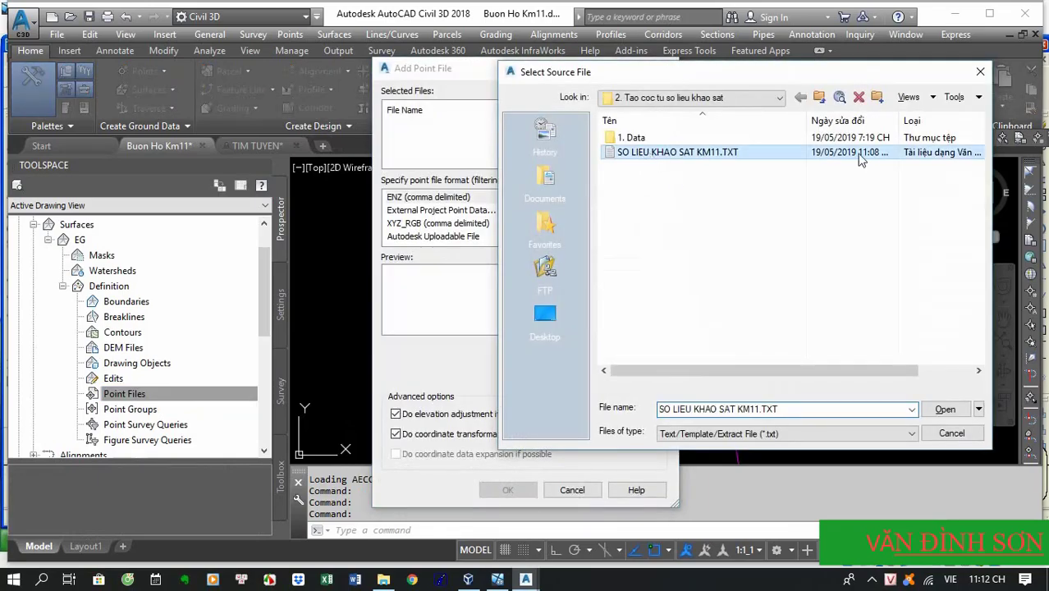
click(945, 409)
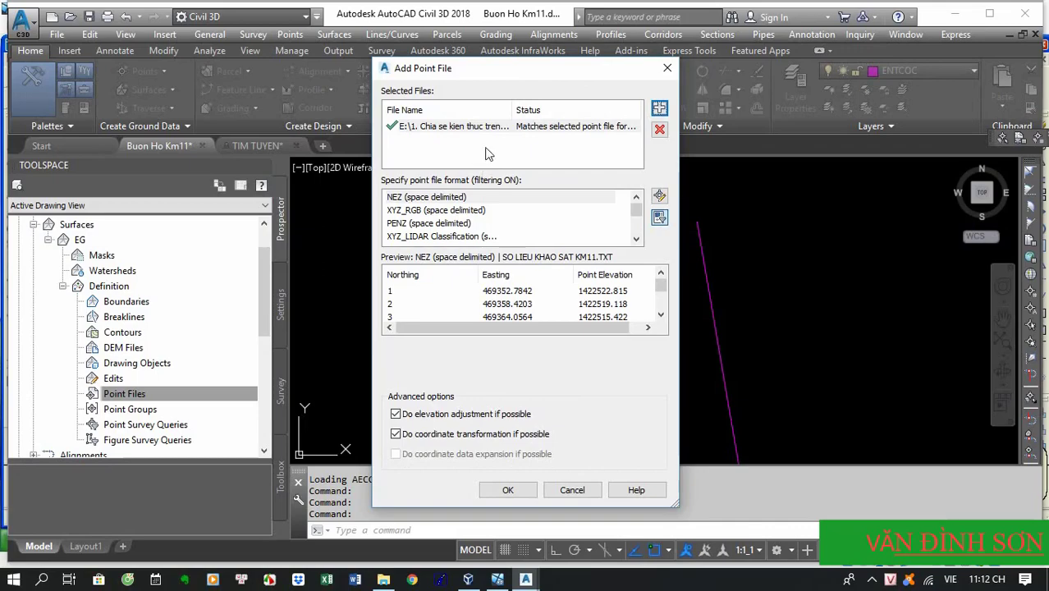
click(428, 225)
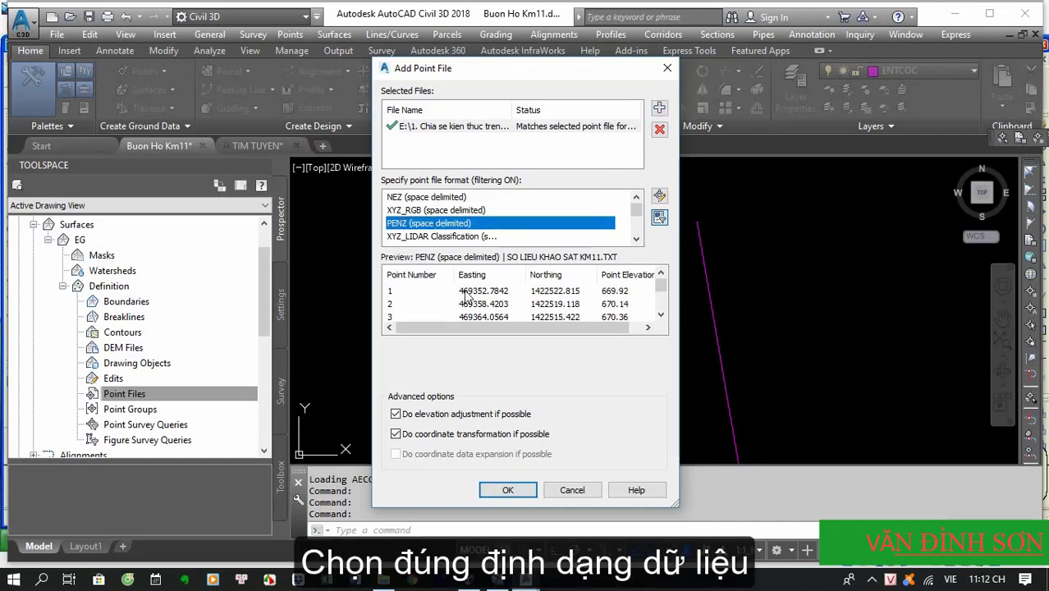
click(519, 487)
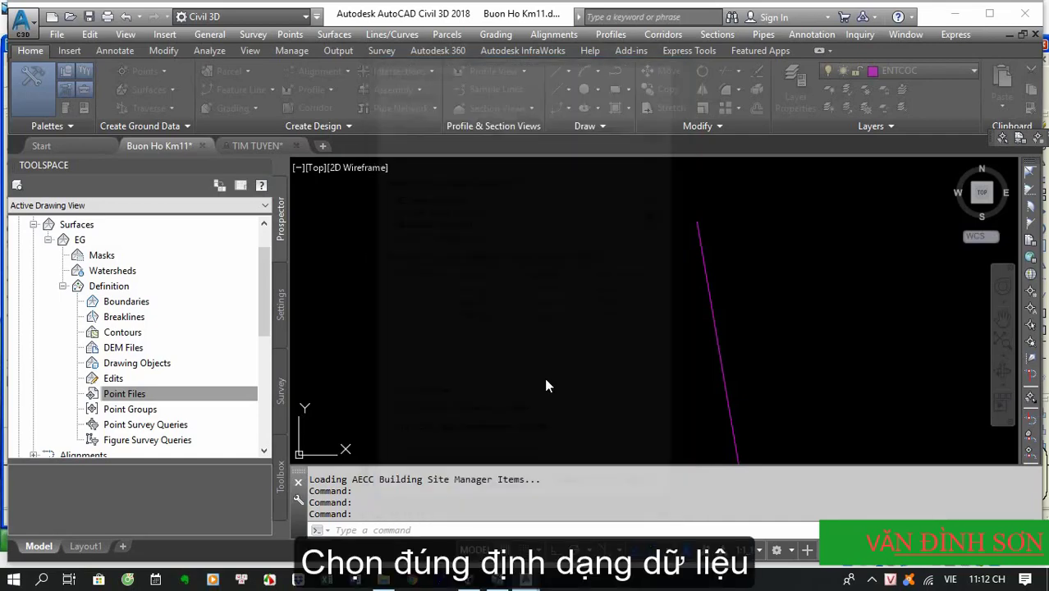
Change the EG surface's style to V_chỉ có đường bao ngoài
scroll(572, 276, down, 3)
scroll(637, 279, up, 6)
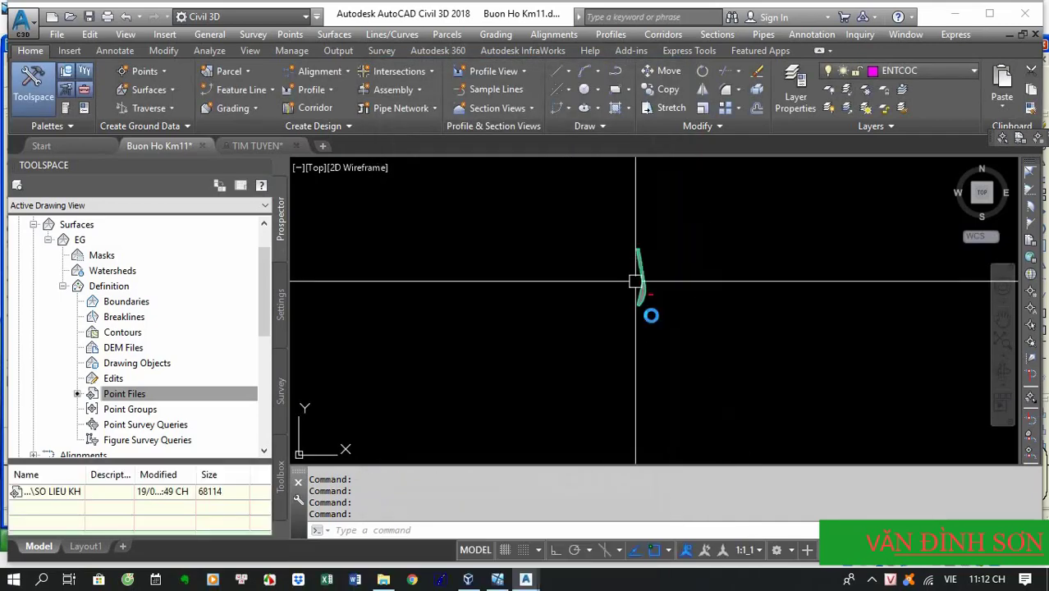
scroll(599, 263, up, 4)
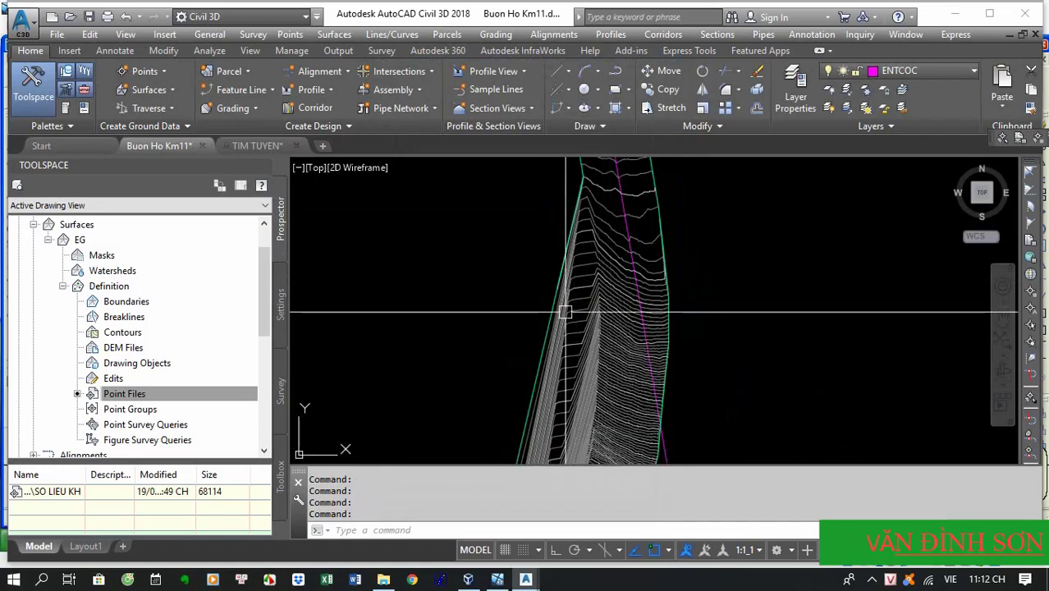
scroll(557, 280, down, 2)
scroll(558, 279, up, 4)
click(559, 276)
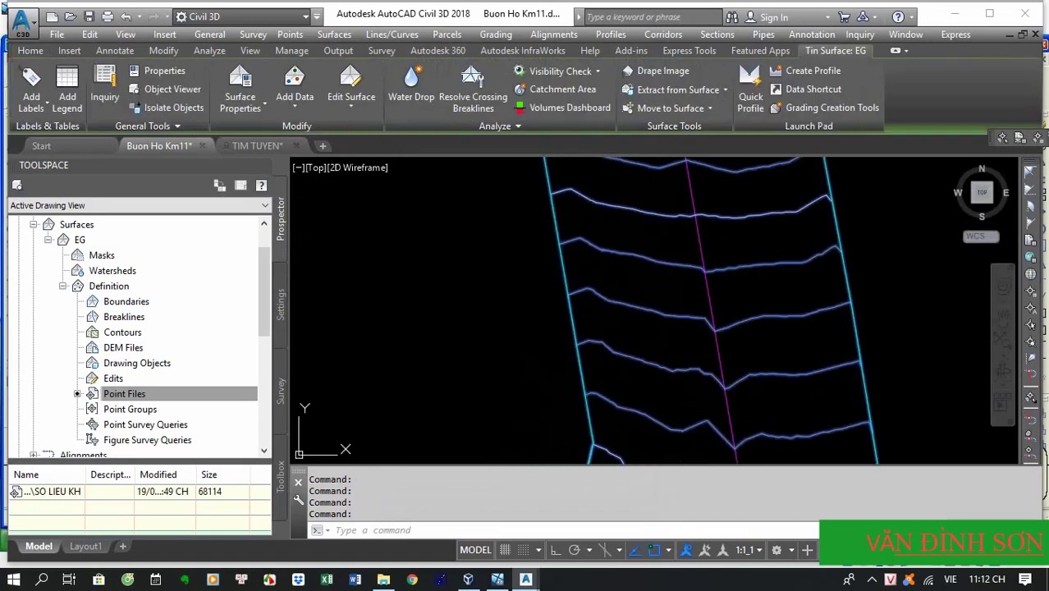
right_click(559, 263)
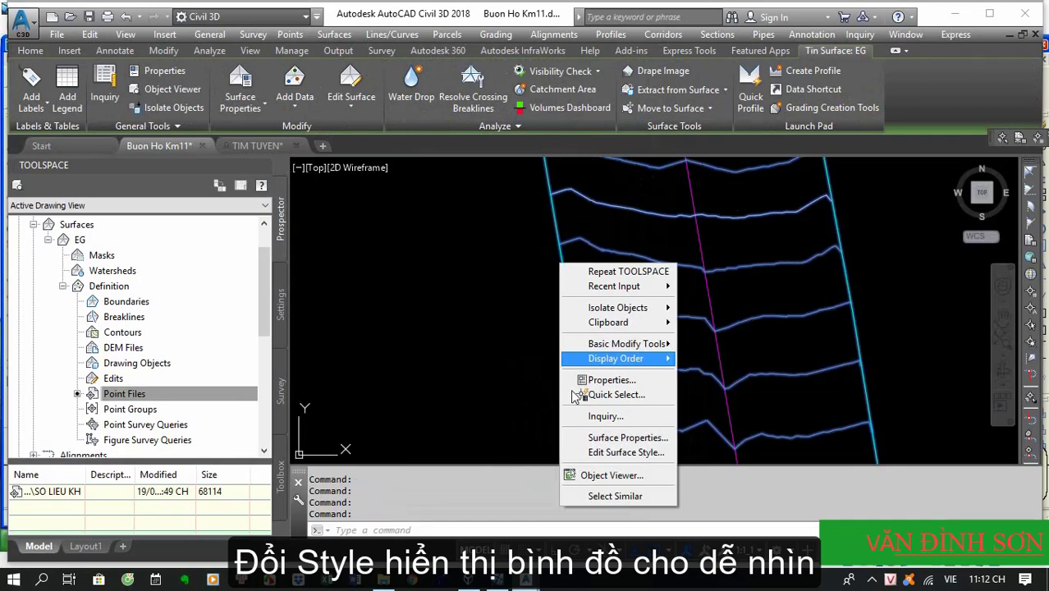
click(597, 441)
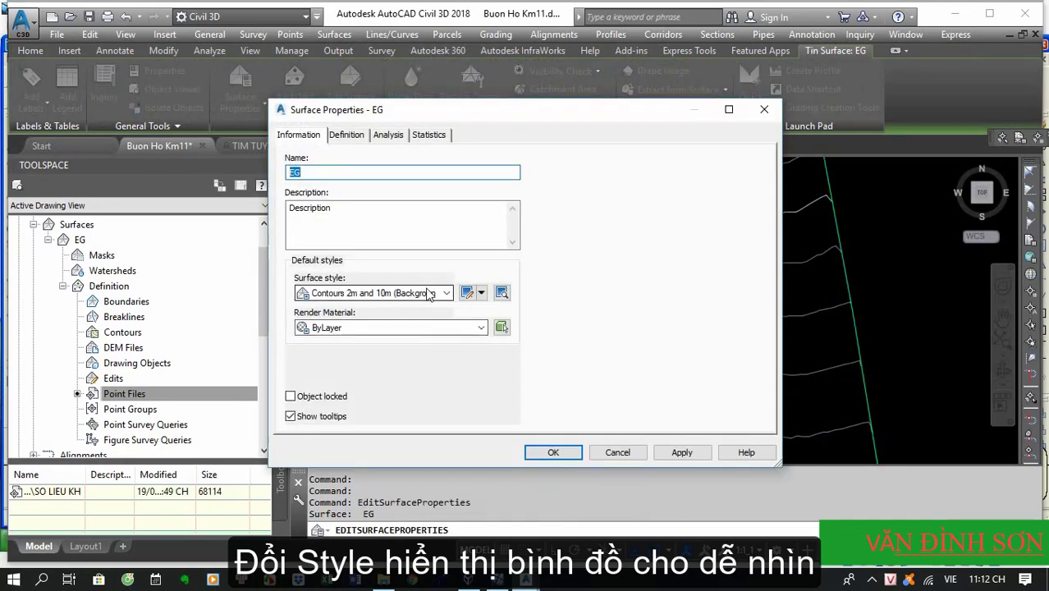
click(428, 295)
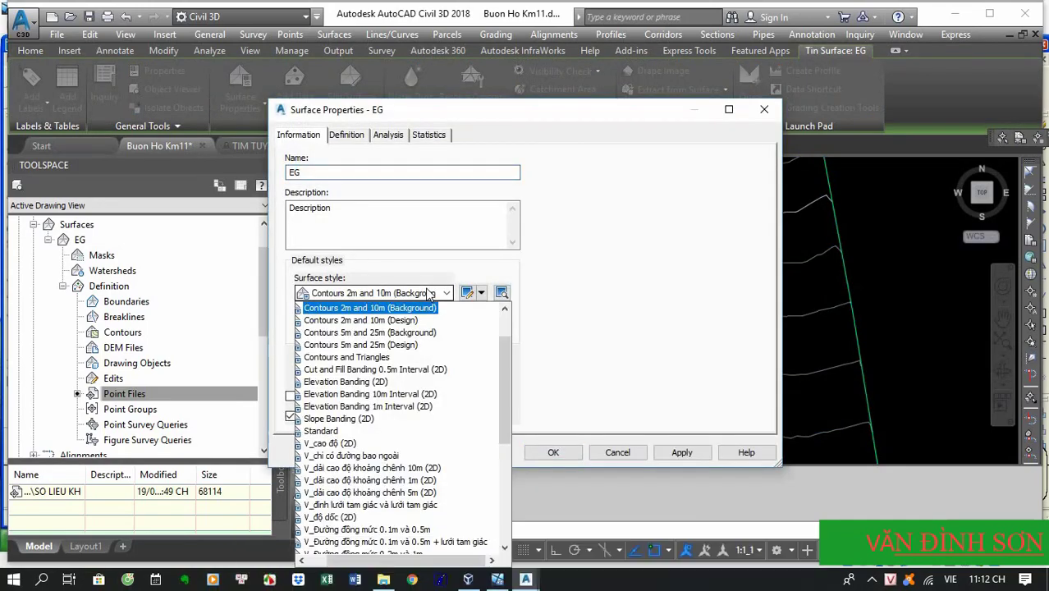
click(352, 456)
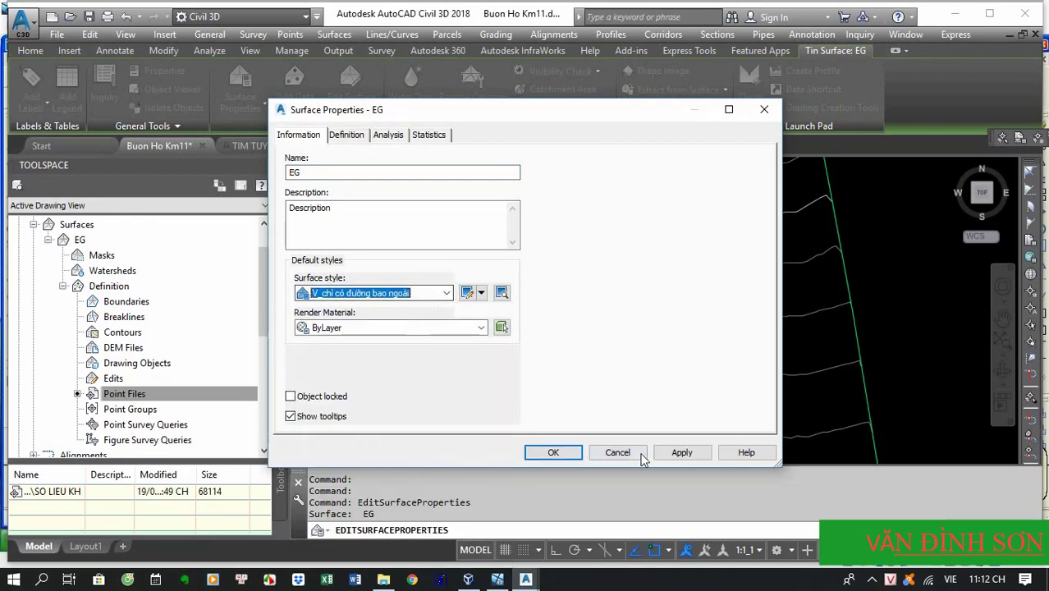
click(553, 452)
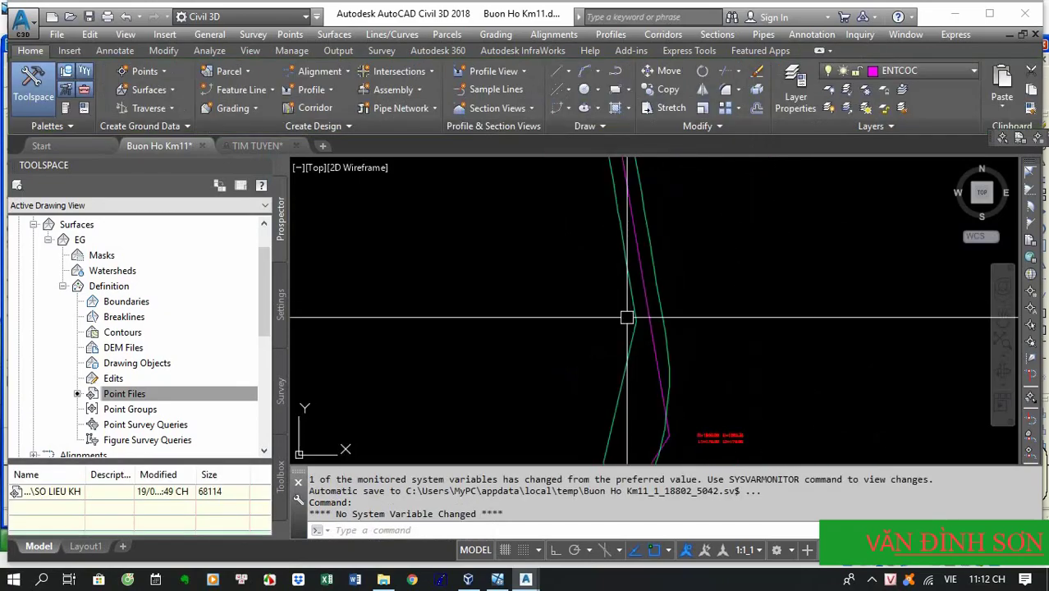
Examine the EG surface outline against the centreline along the whole route, including both ends
scroll(626, 318, down, 3)
scroll(626, 317, up, 5)
mouse_move(620, 276)
middle_down()
mouse_move(543, 309)
mouse_move(525, 277)
middle_up()
scroll(524, 277, up, 2)
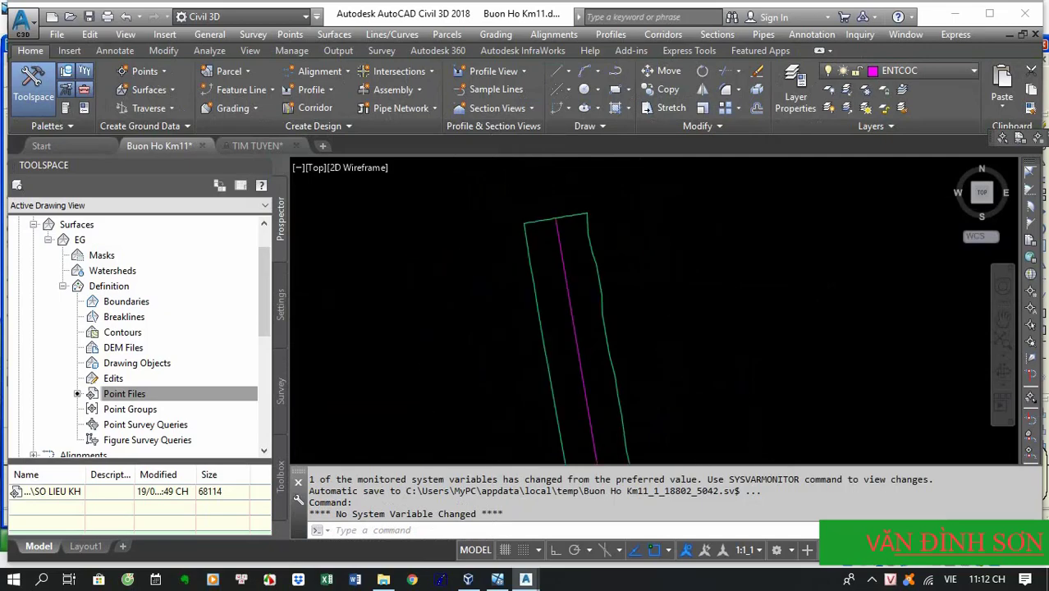
scroll(563, 228, down, 5)
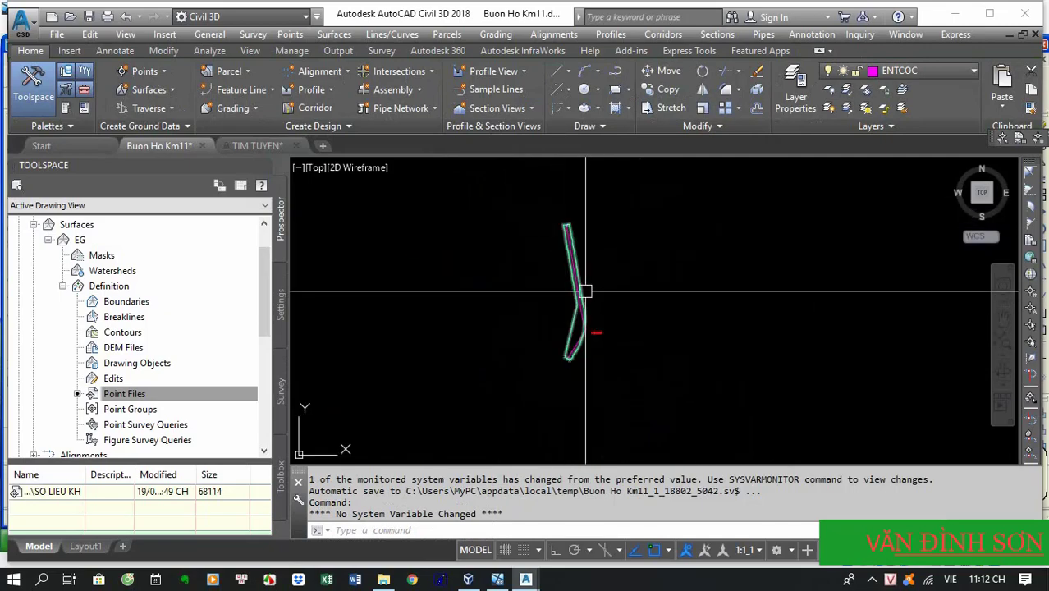
scroll(586, 291, up, 5)
scroll(546, 399, down, 3)
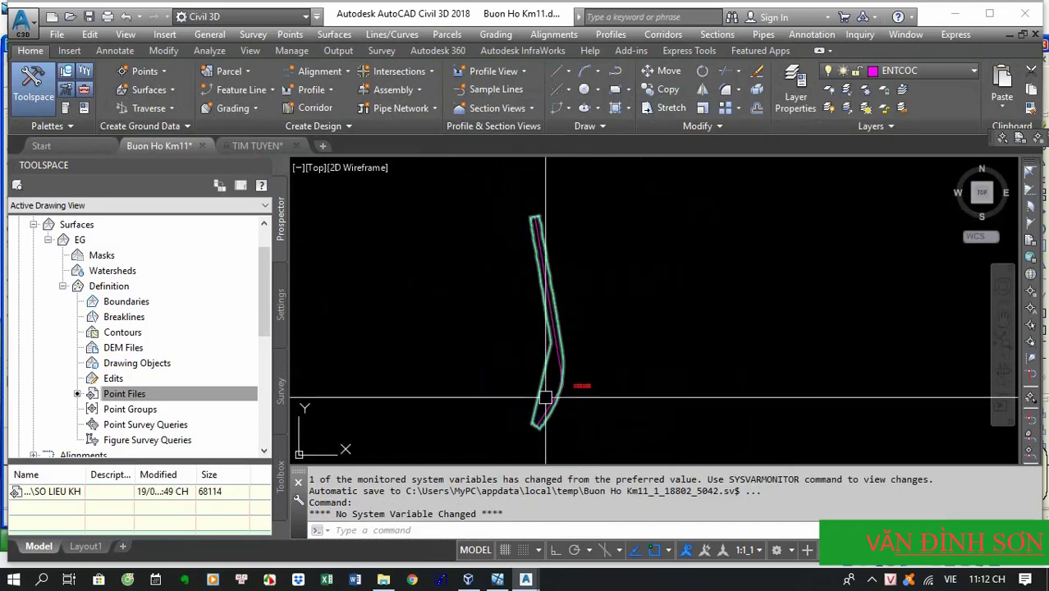
scroll(562, 271, up, 4)
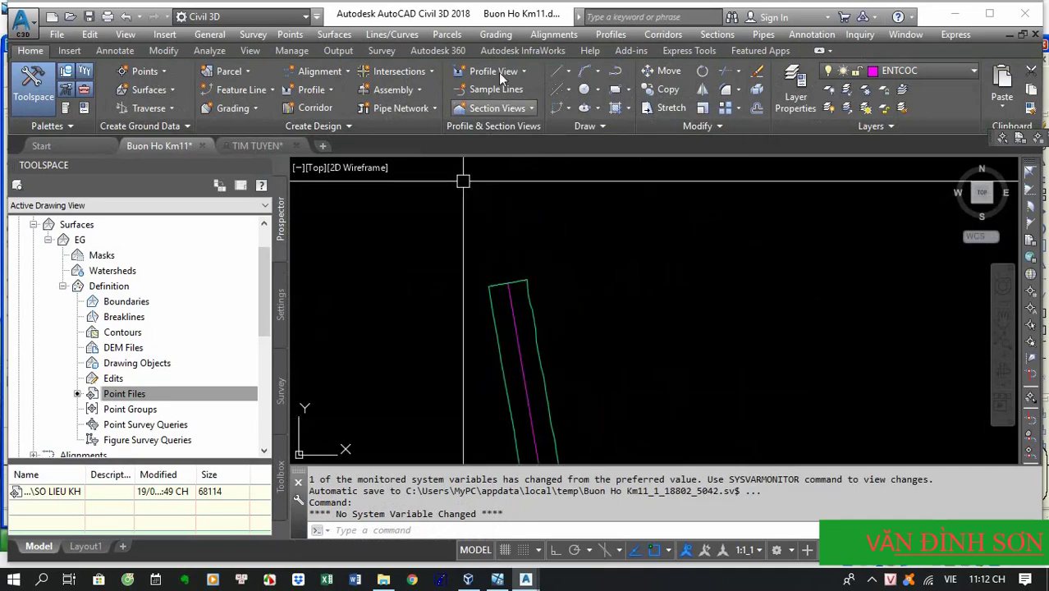
Start creating an alignment from the centreline polyline and reverse its direction
click(554, 35)
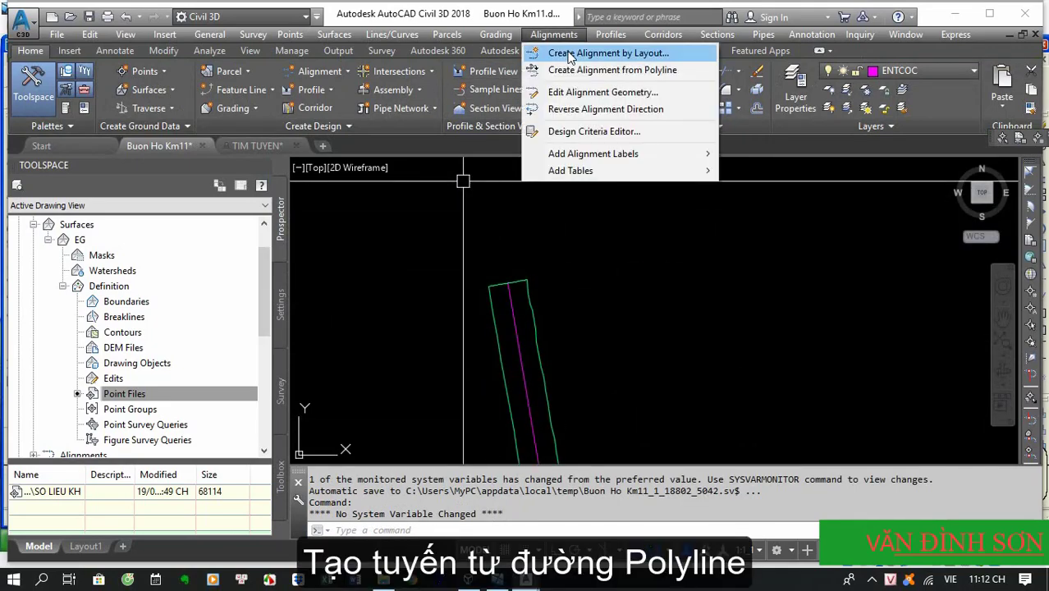
click(583, 70)
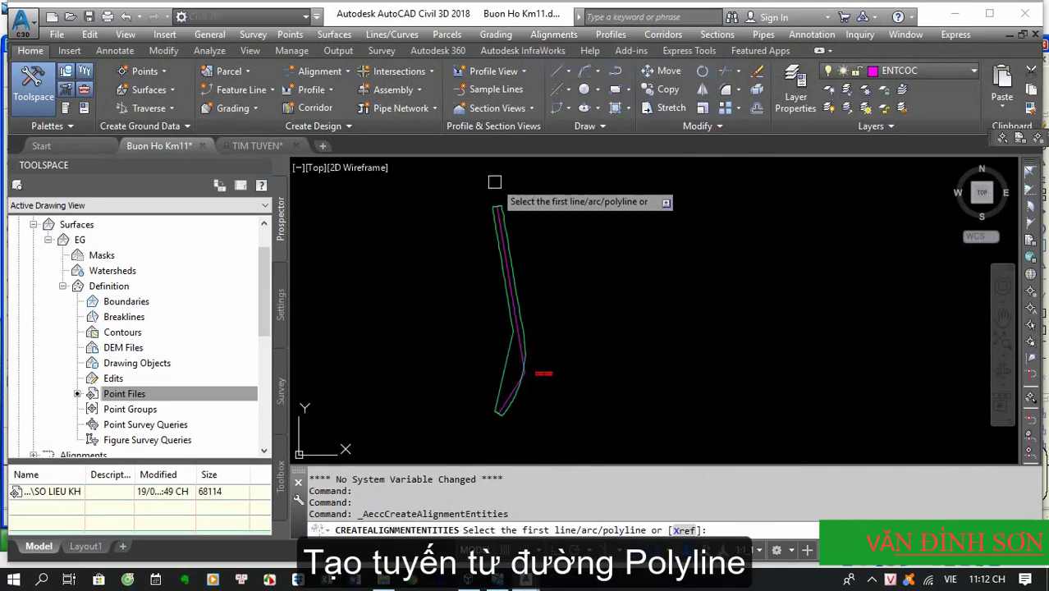
scroll(525, 374, up, 3)
scroll(520, 362, down, 5)
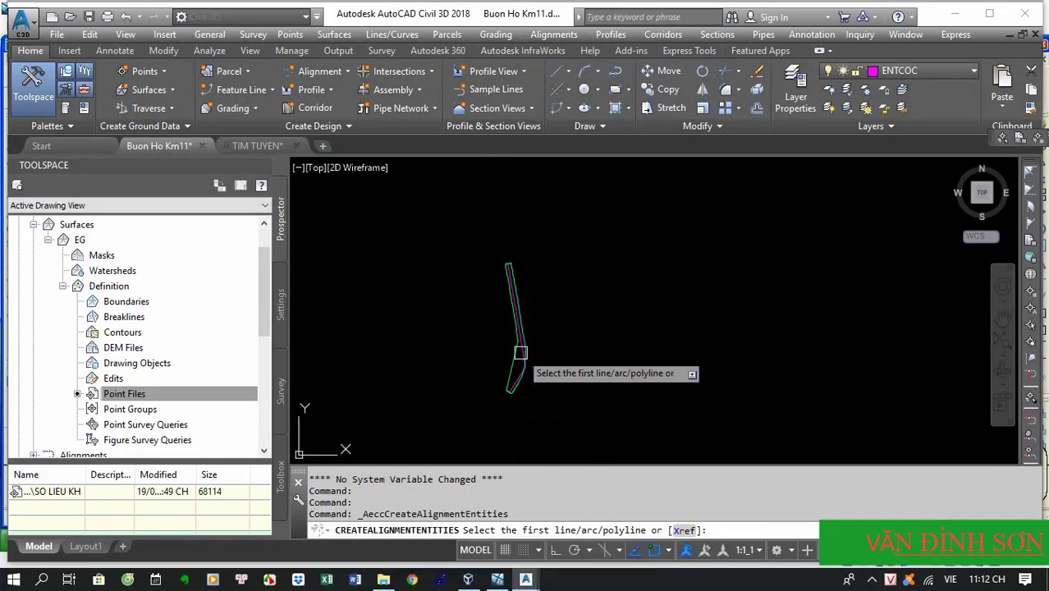
scroll(521, 351, up, 4)
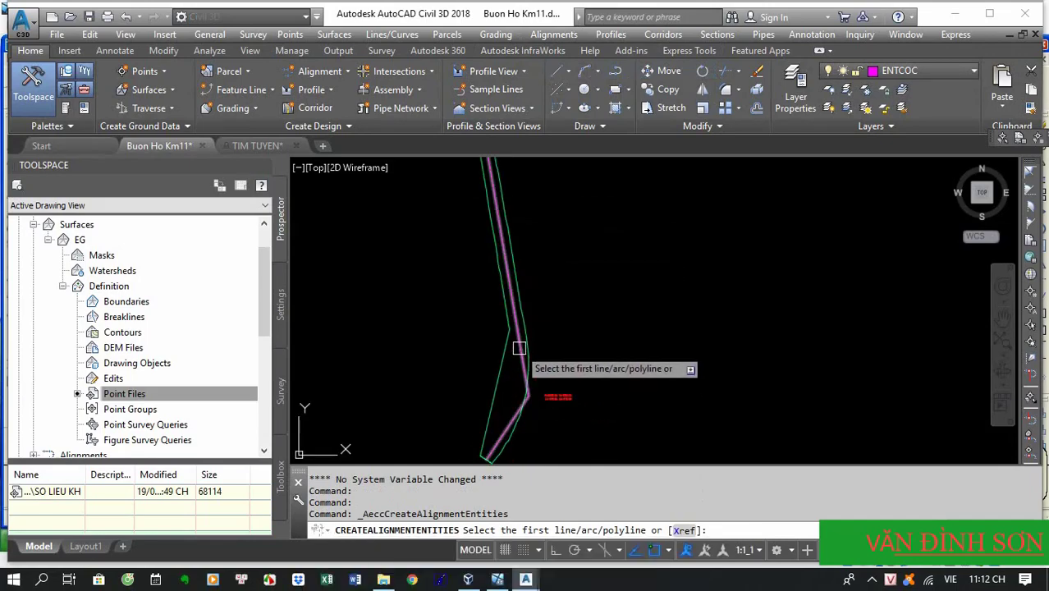
click(519, 348)
key(Return)
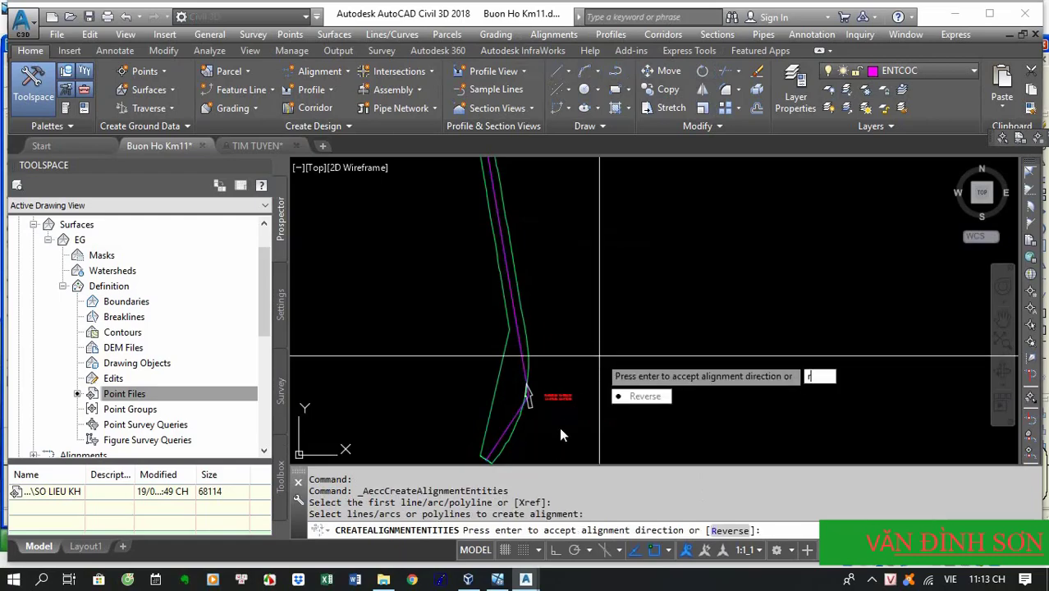
text(r)
key(Return)
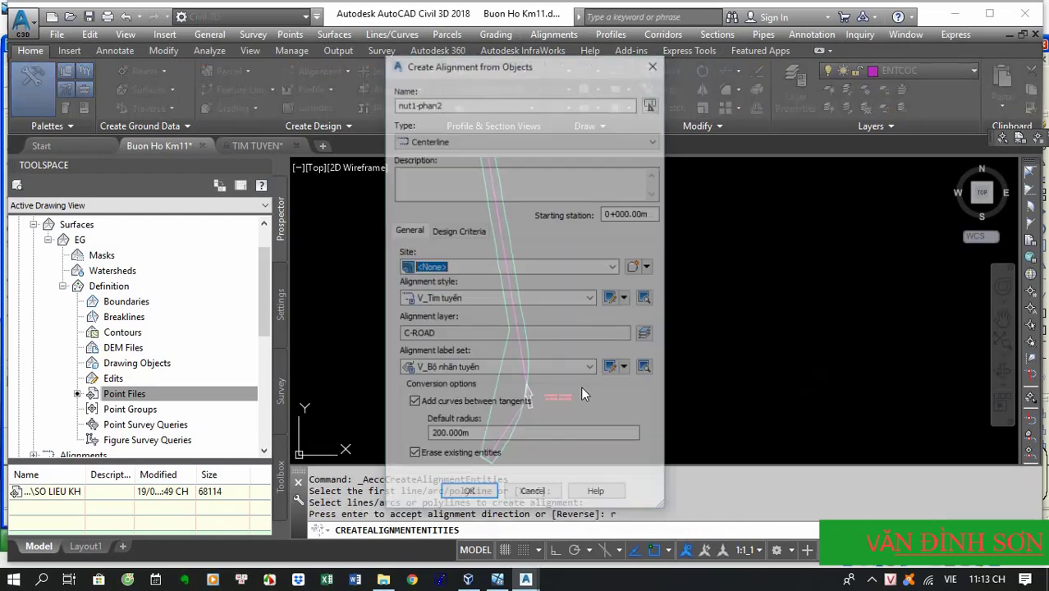
Create the alignment as Buon Ho Km11 with style Tim vao Depot and label set Son_E_coc tren tuyen, without adding curves or erasing existing entities
click(424, 458)
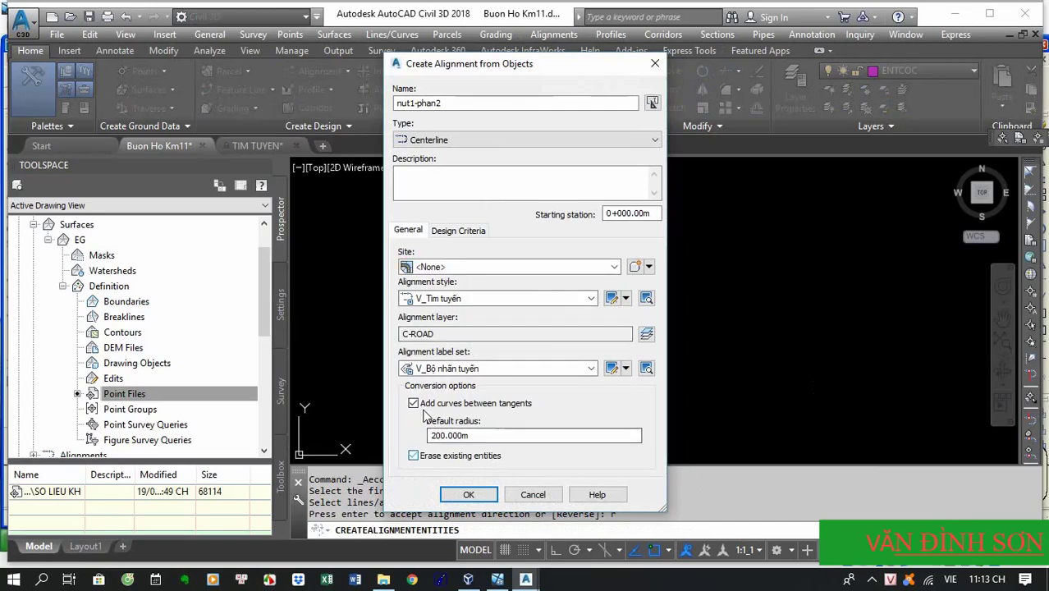
click(413, 403)
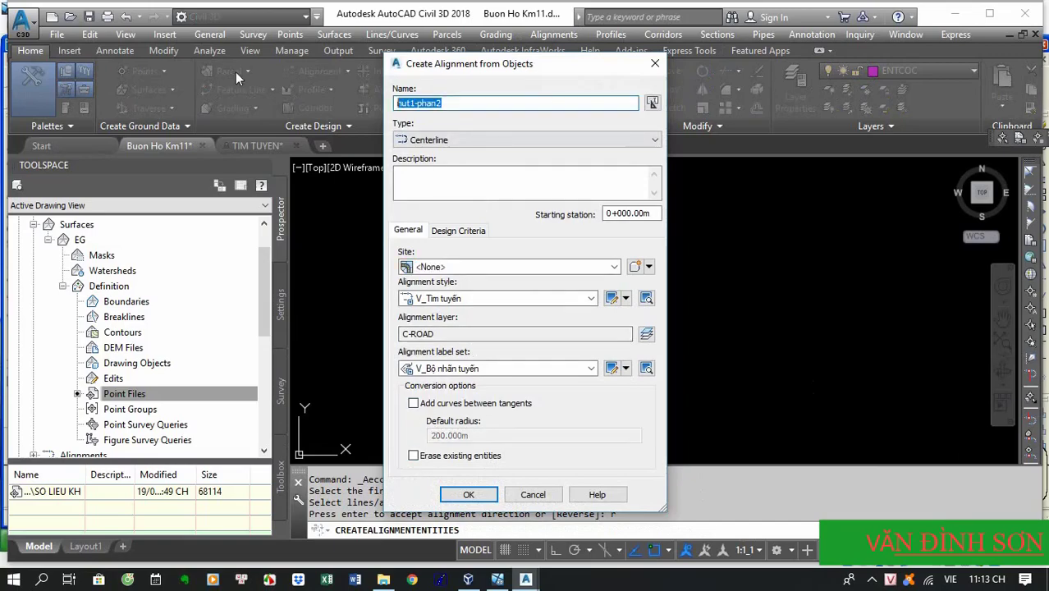
text(Buon Ho Km11)
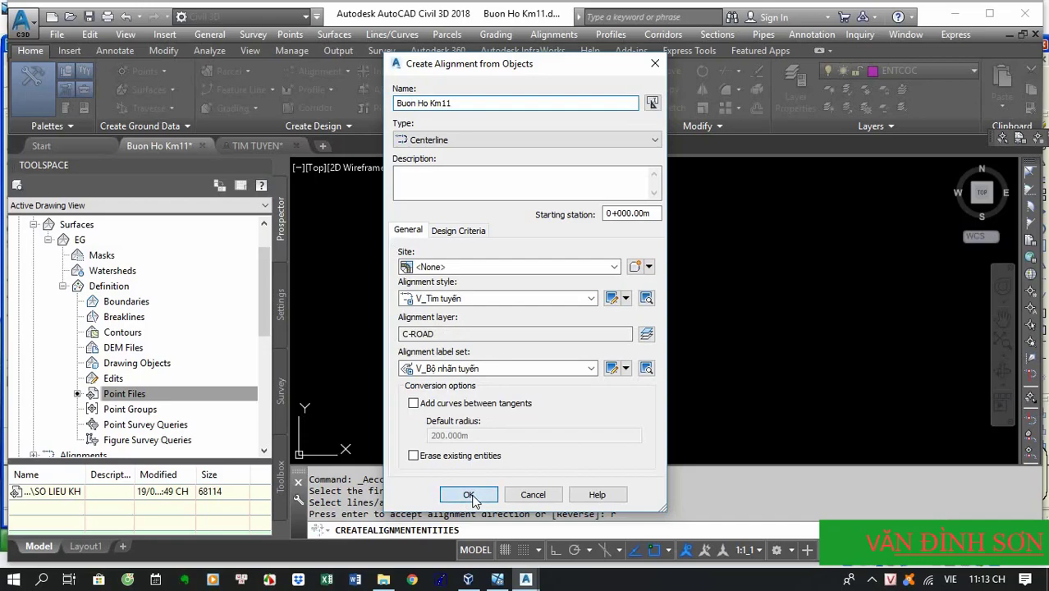
click(526, 299)
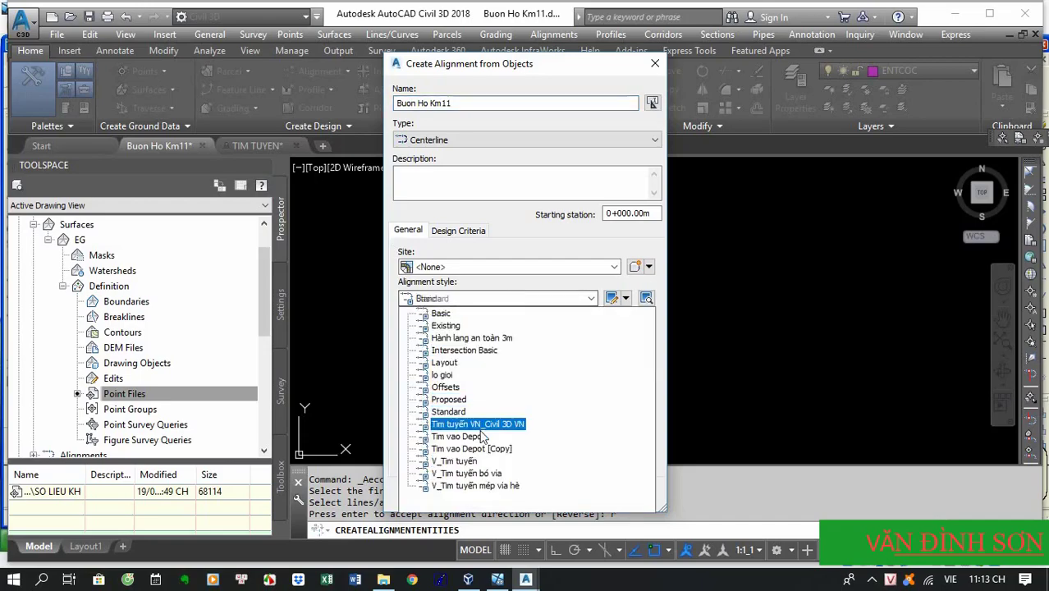
click(458, 436)
click(561, 371)
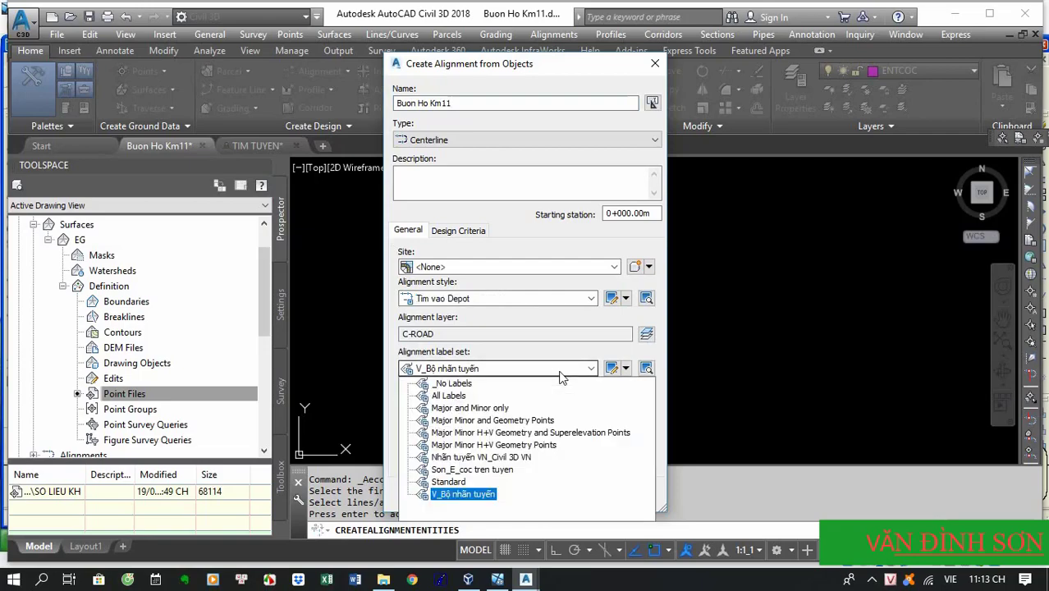
click(502, 471)
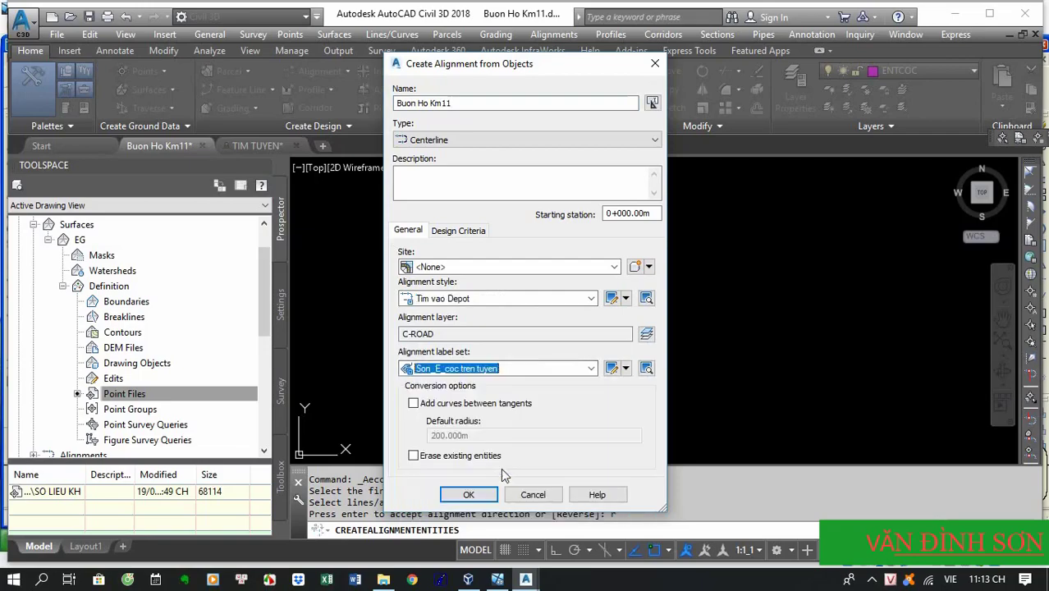
click(468, 495)
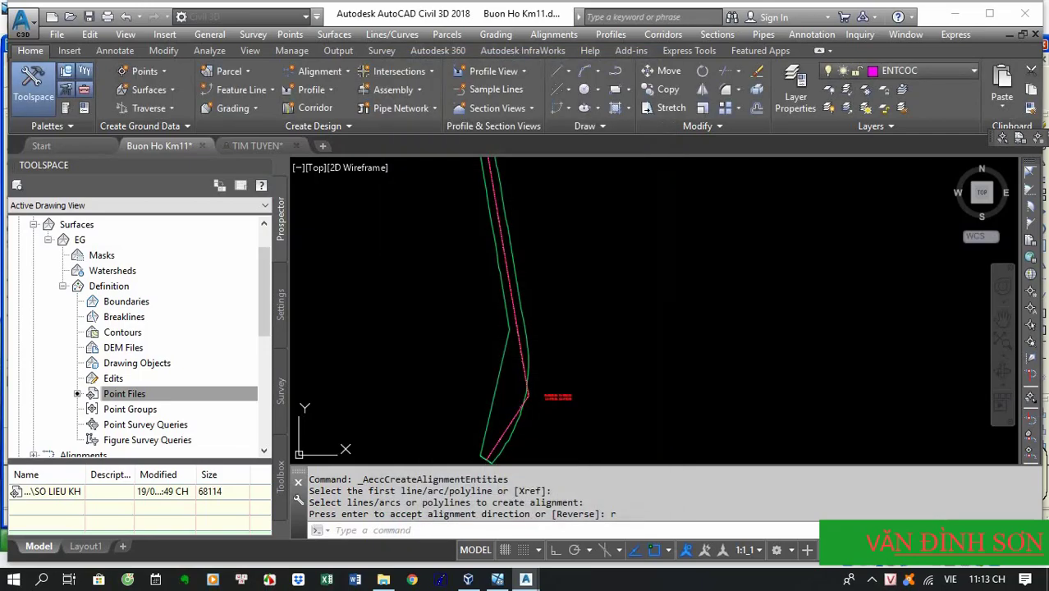
Open the new alignment's geometry for editing at the bend beside the R=1500 curve note
scroll(534, 386, up, 5)
scroll(526, 401, up, 5)
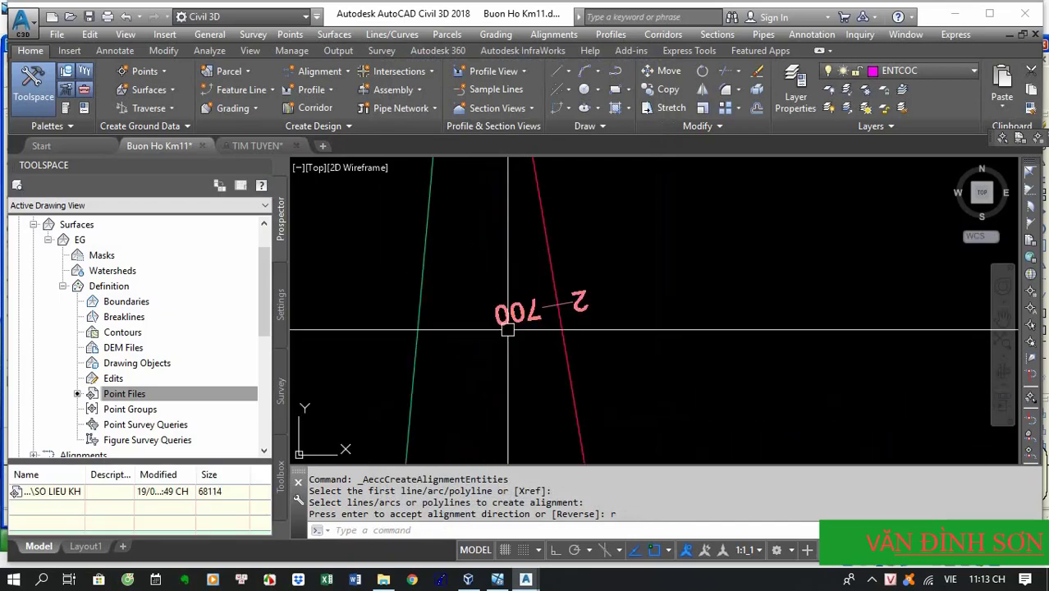
scroll(577, 319, down, 5)
scroll(623, 356, up, 3)
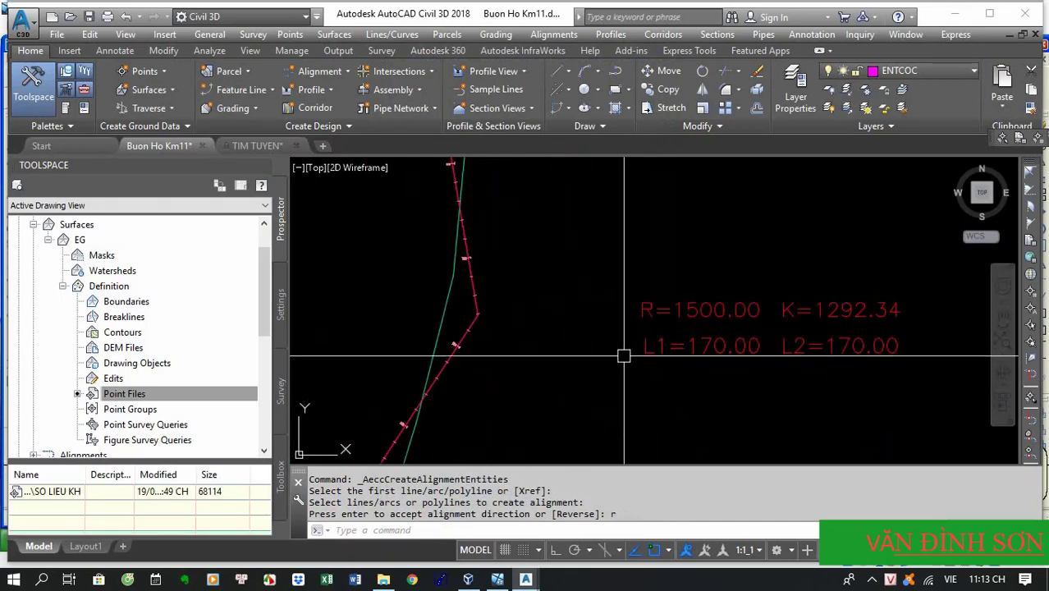
scroll(466, 319, up, 3)
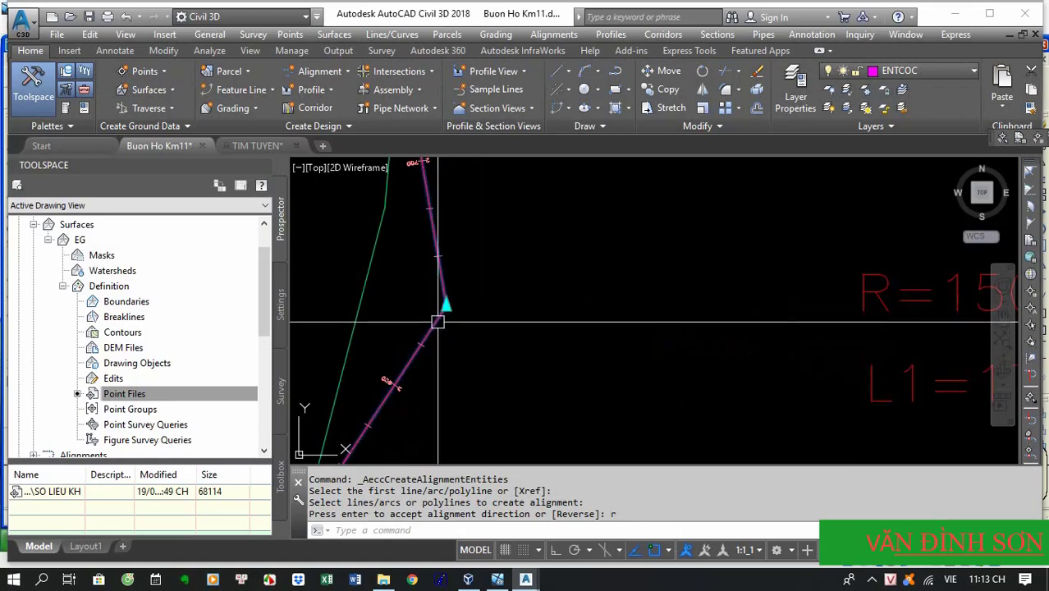
click(436, 242)
right_click(436, 242)
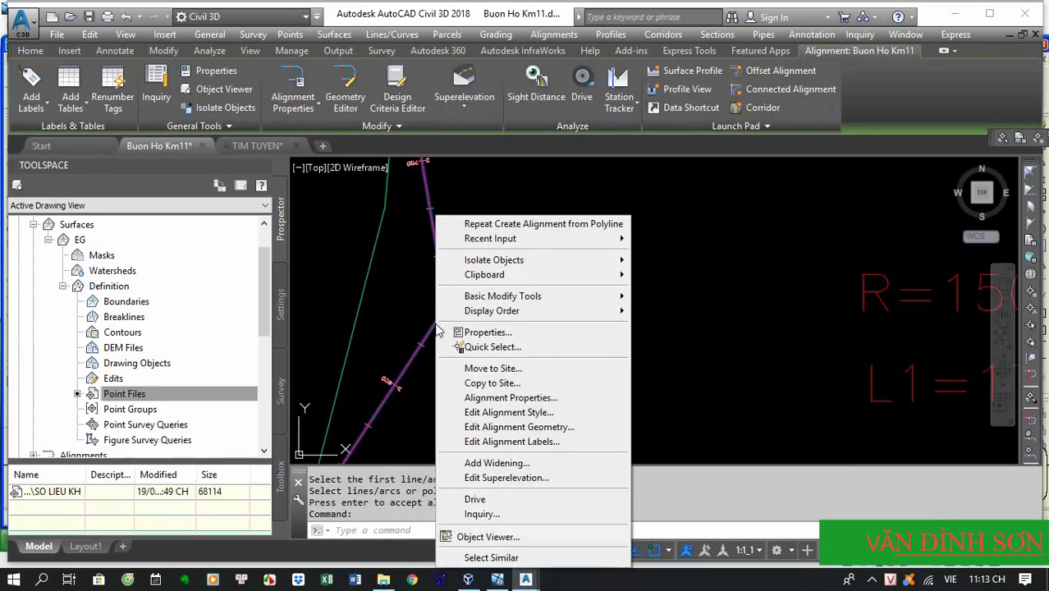
click(559, 427)
scroll(733, 331, down, 2)
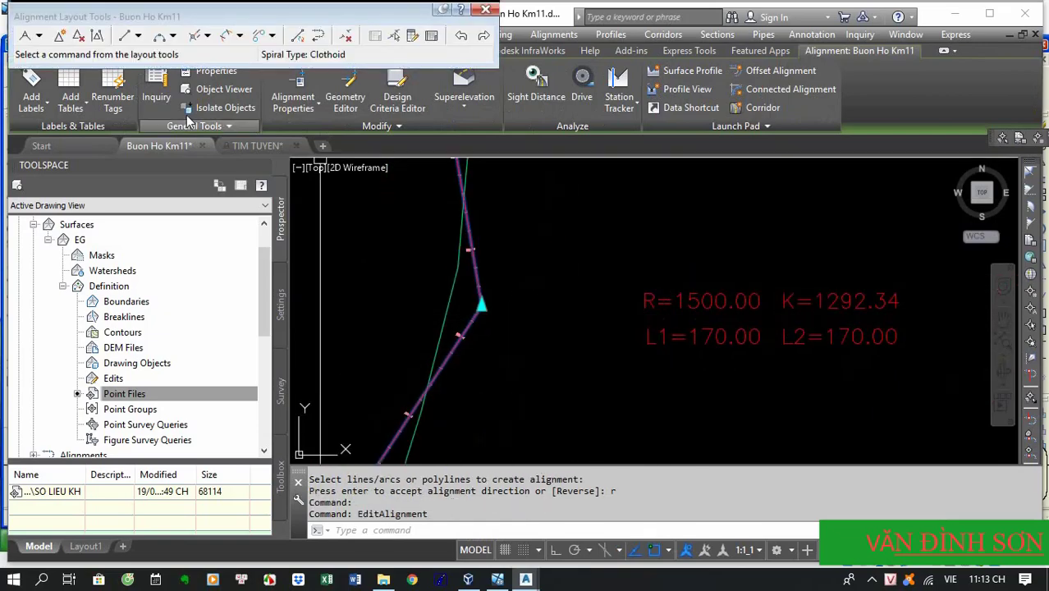
Try to add a Free Spiral-Curve-Spiral (Between two entities) between the two tangents at the bend
click(238, 38)
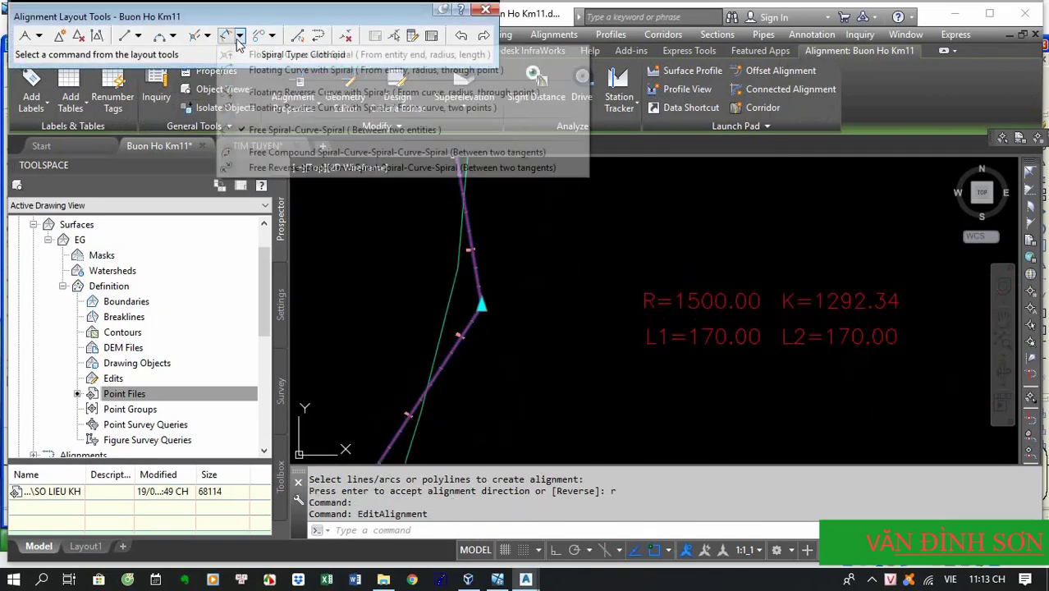
click(328, 130)
scroll(429, 272, up, 2)
scroll(472, 271, up, 4)
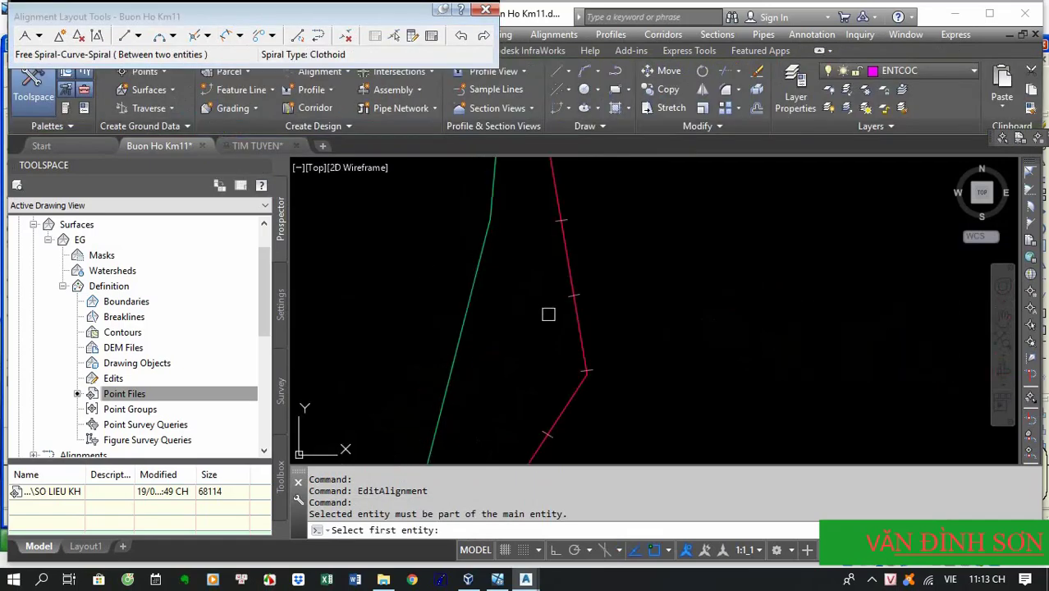
click(575, 326)
scroll(567, 333, down, 2)
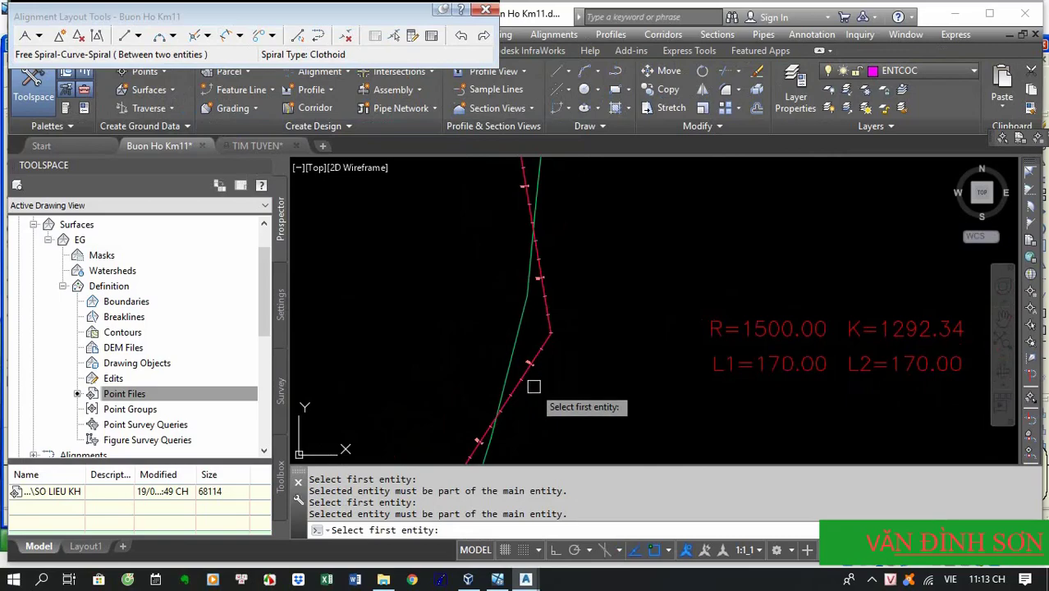
key(Escape)
middle_drag(519, 375, 445, 356)
key(Escape)
key(Escape)
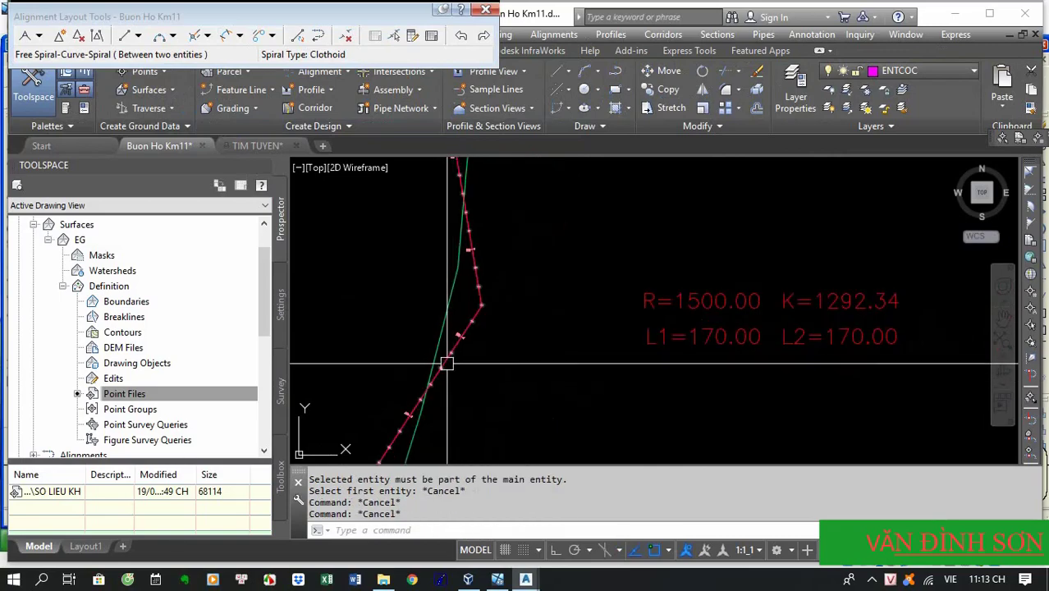
Send one of the overlapping centreline objects to the back of the draw order and check which one gets selected
text(dr)
key(Return)
click(452, 359)
click(444, 356)
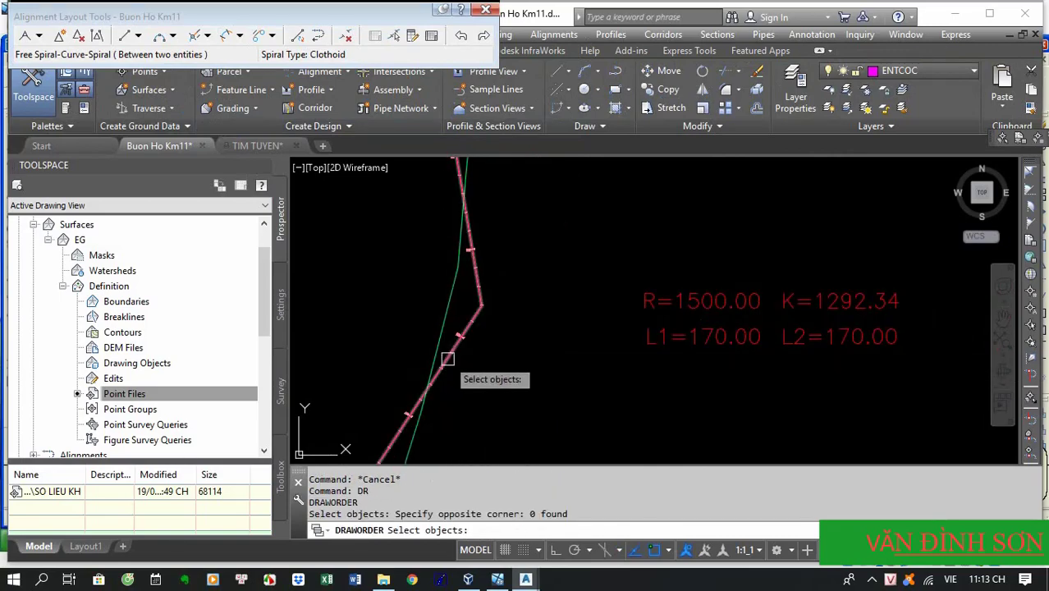
click(447, 364)
key(Return)
key(Return)
click(445, 361)
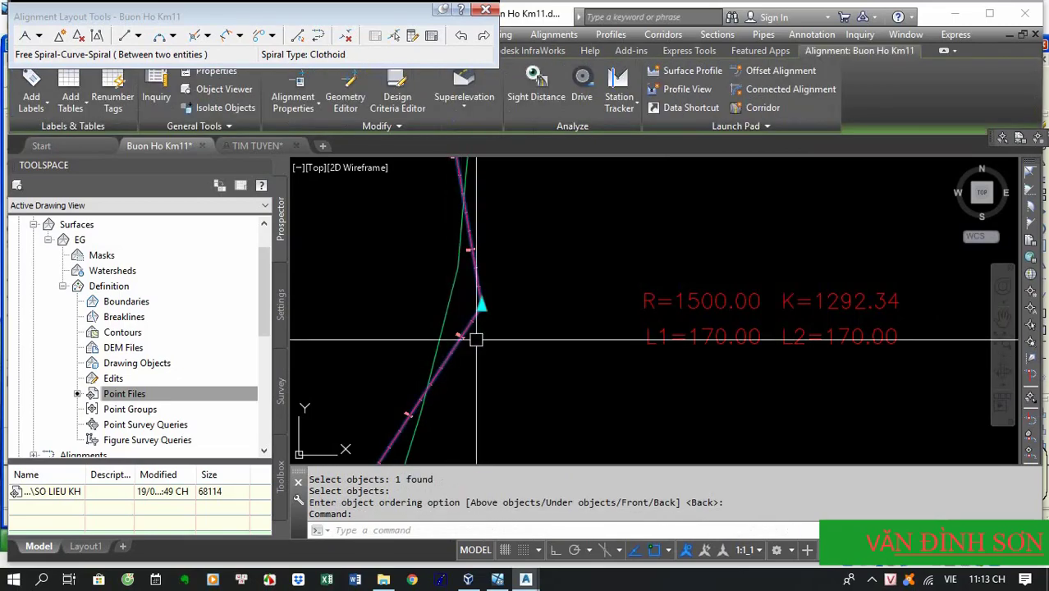
scroll(480, 324, up, 2)
key(Escape)
key(Escape)
key(Escape)
Send the alignment to the back of the draw order and erase the original polyline overlapping it
click(459, 314)
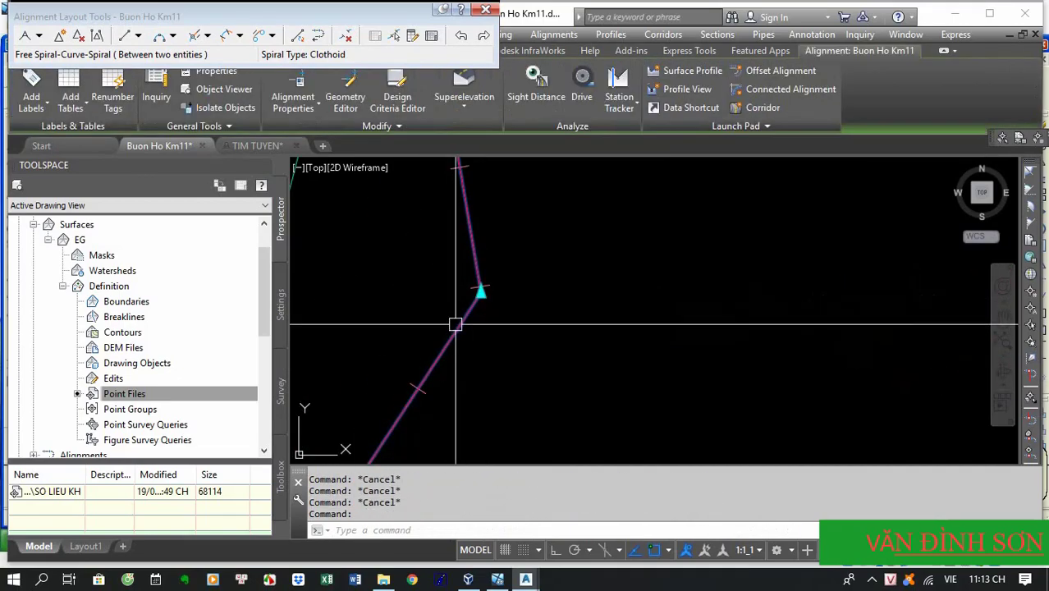
text(dr)
key(Return)
click(458, 329)
key(Return)
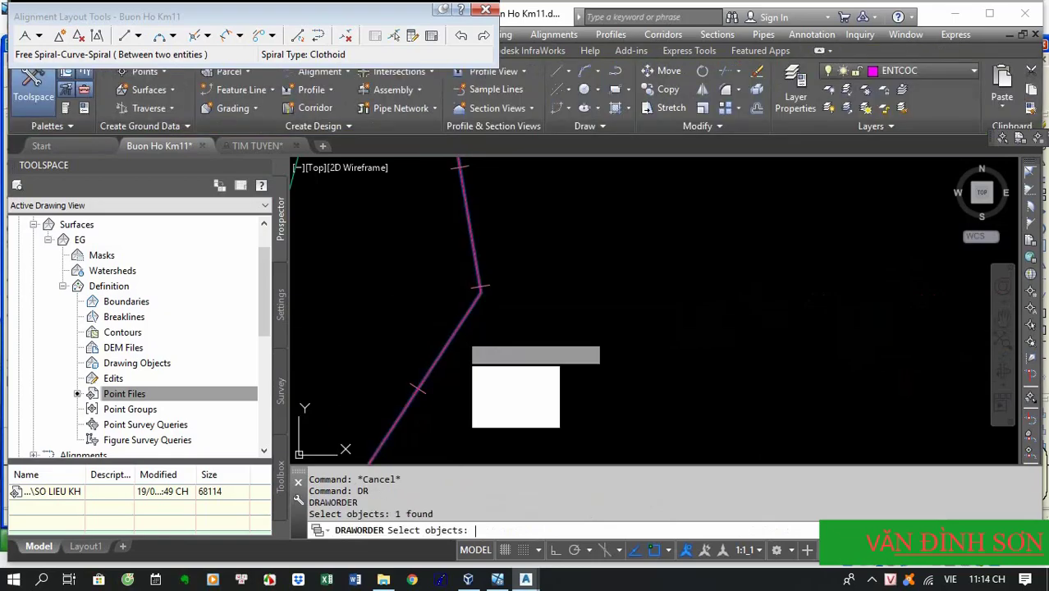
key(Return)
click(452, 339)
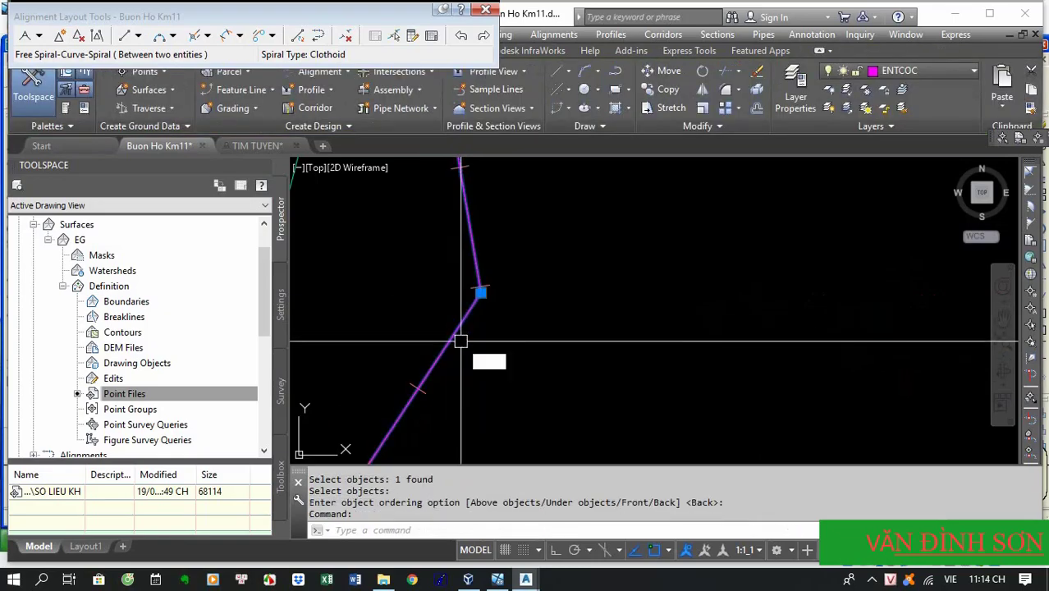
text(e)
key(Return)
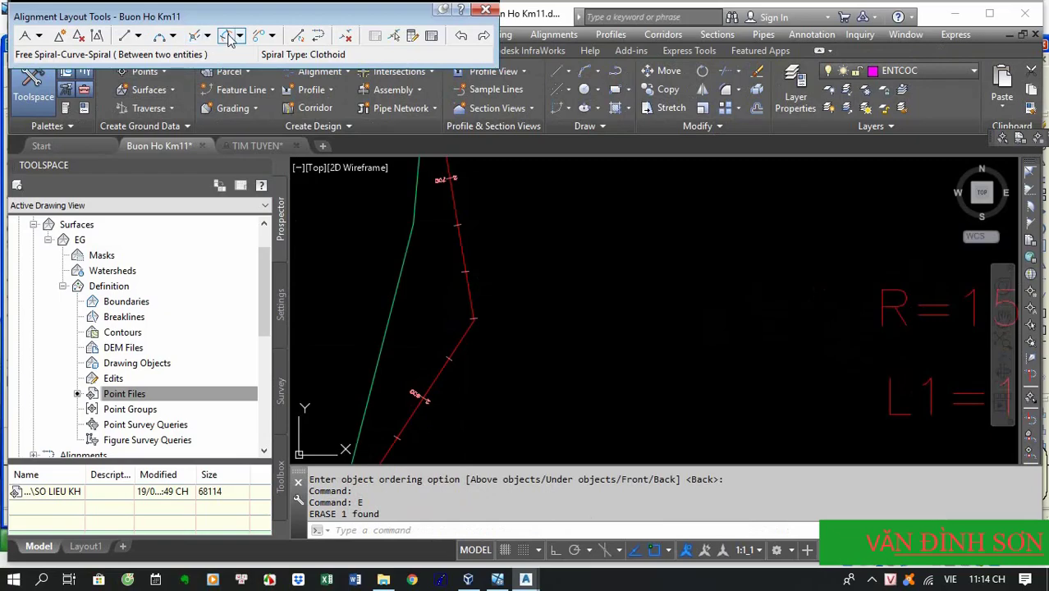
Add a free spiral-curve-spiral between the two tangents at the bend with radius 1500 m and spiral in and out lengths of 170 m
click(228, 38)
click(461, 252)
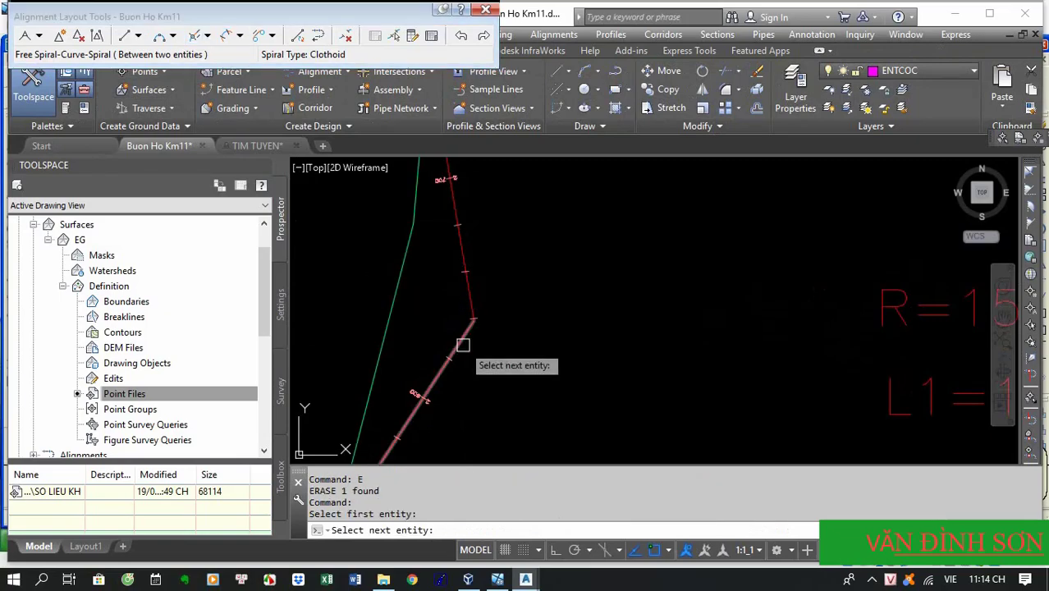
click(464, 344)
key(Return)
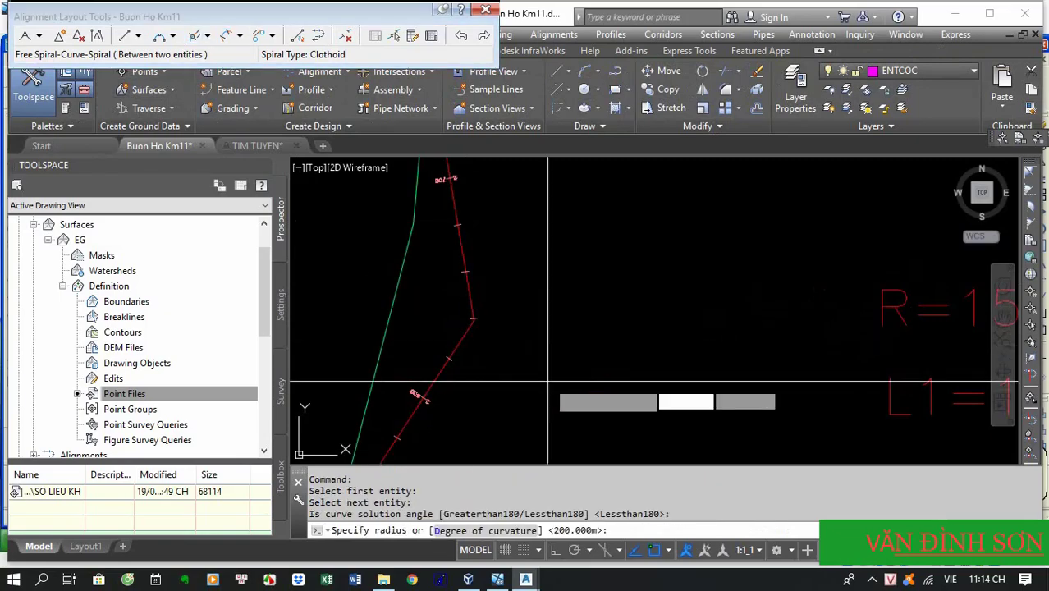
text(1500)
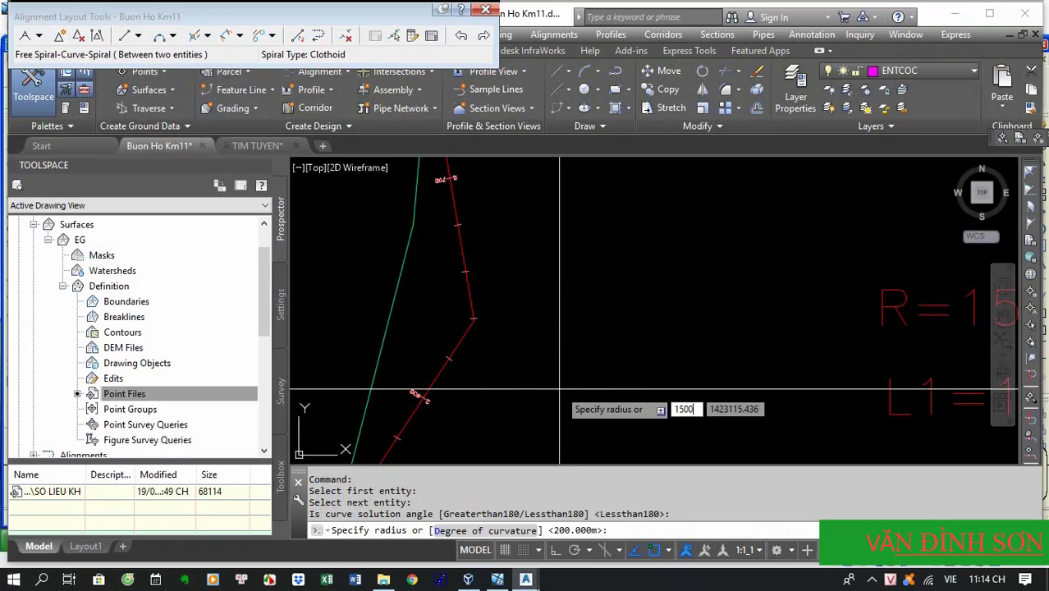
key(Return)
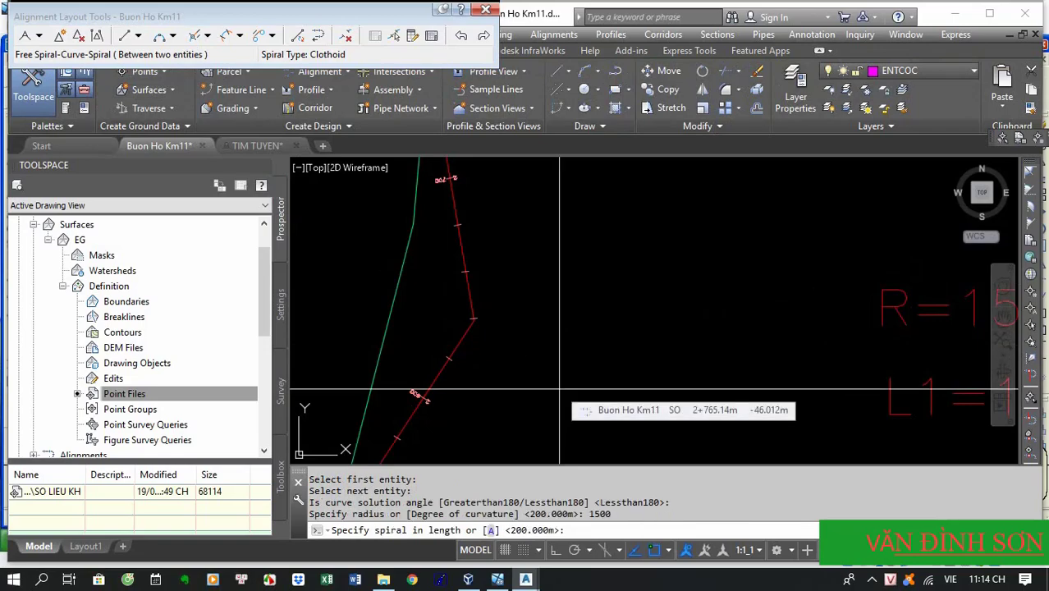
text(170)
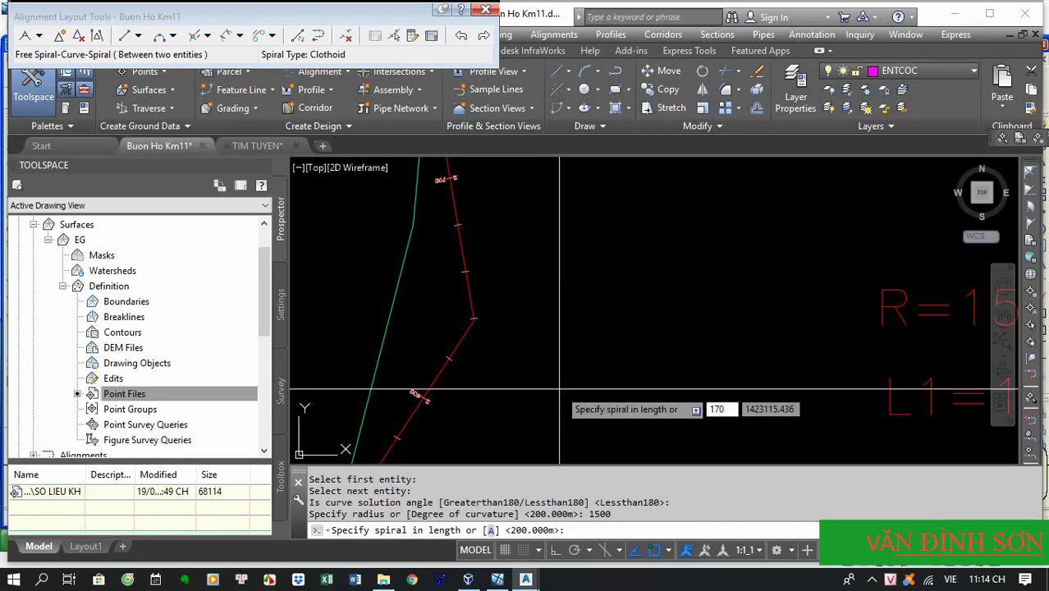
key(Return)
text(1)
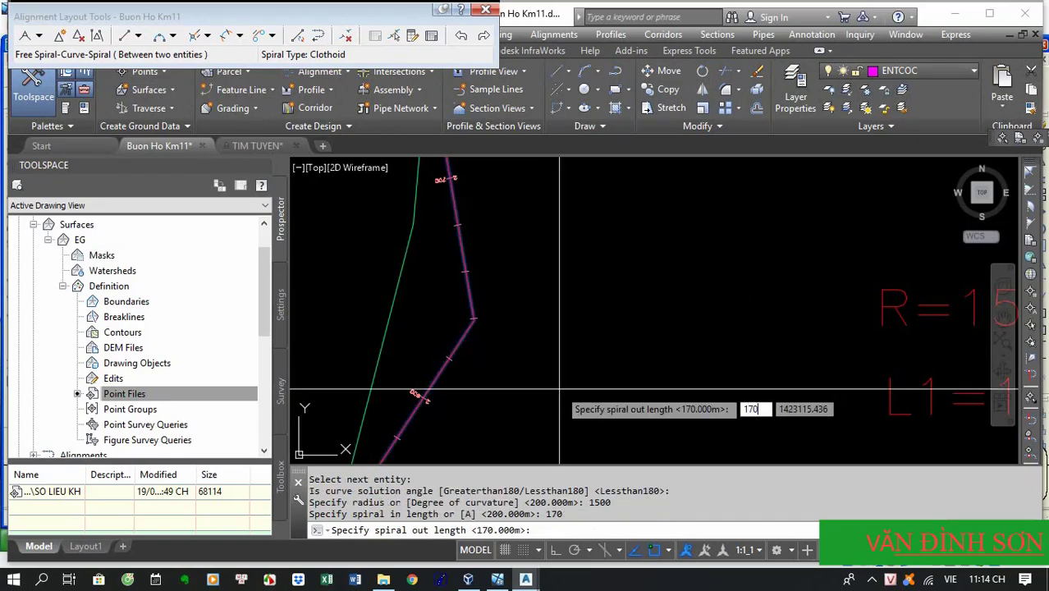
text(70)
key(Return)
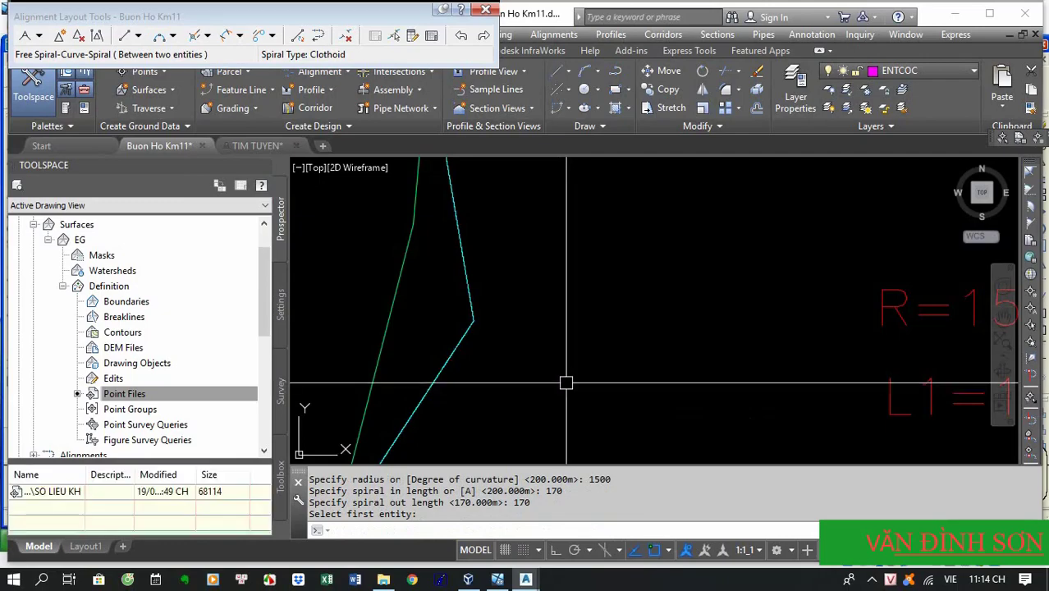
Look over the finished curve and the alignment's start, end the alignment layout editing and close the Toolspace
scroll(479, 359, down, 5)
scroll(479, 359, down, 3)
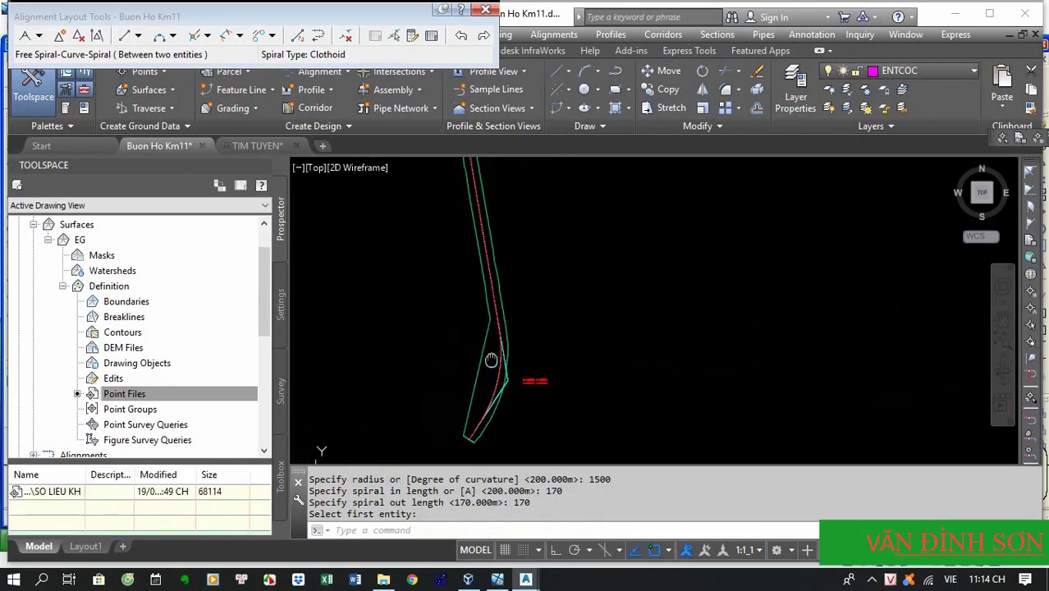
middle_drag(491, 362, 496, 340)
scroll(484, 344, down, 5)
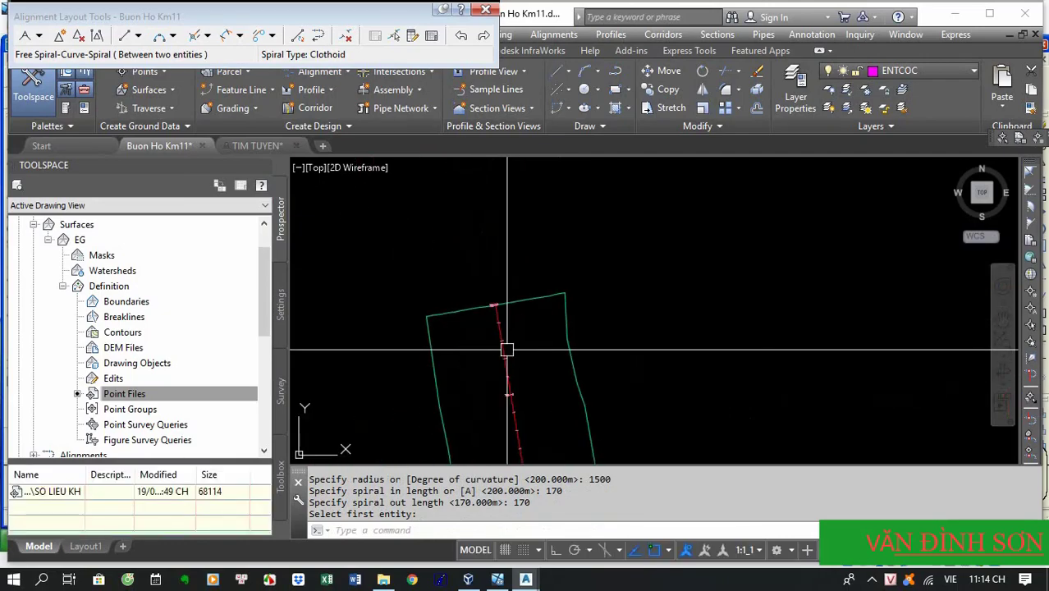
key(Escape)
key(Escape)
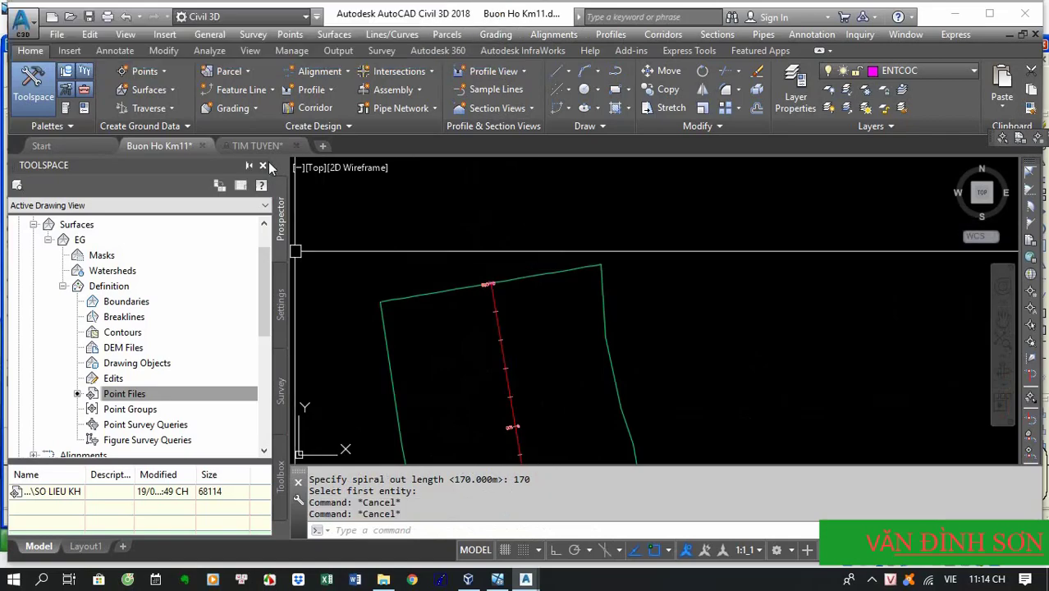
click(264, 168)
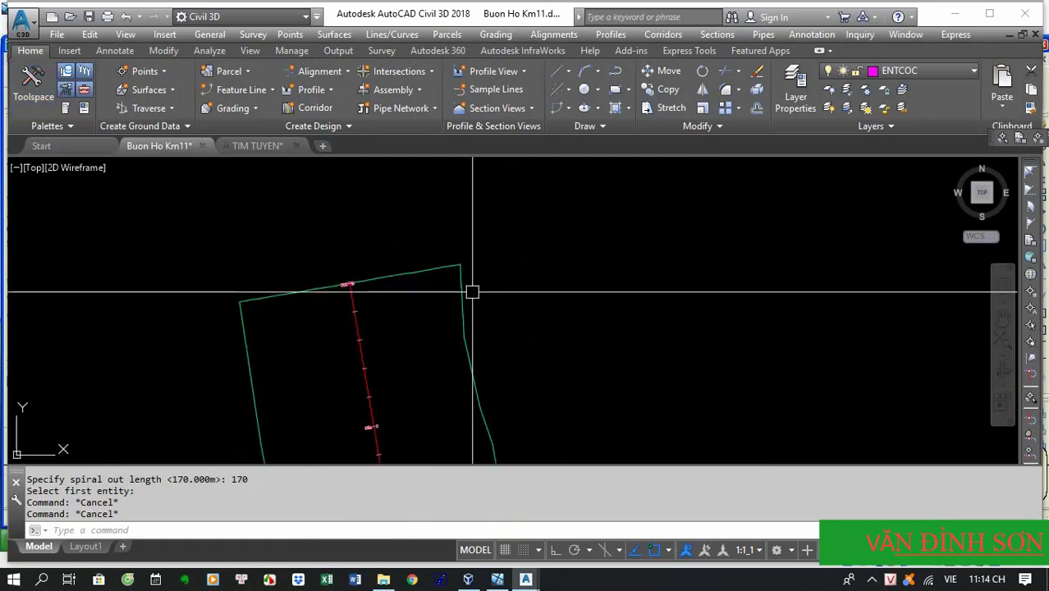
Open the external references list and reload the BD_BUONHO_IN reference
key(Escape)
key(Escape)
key(Return)
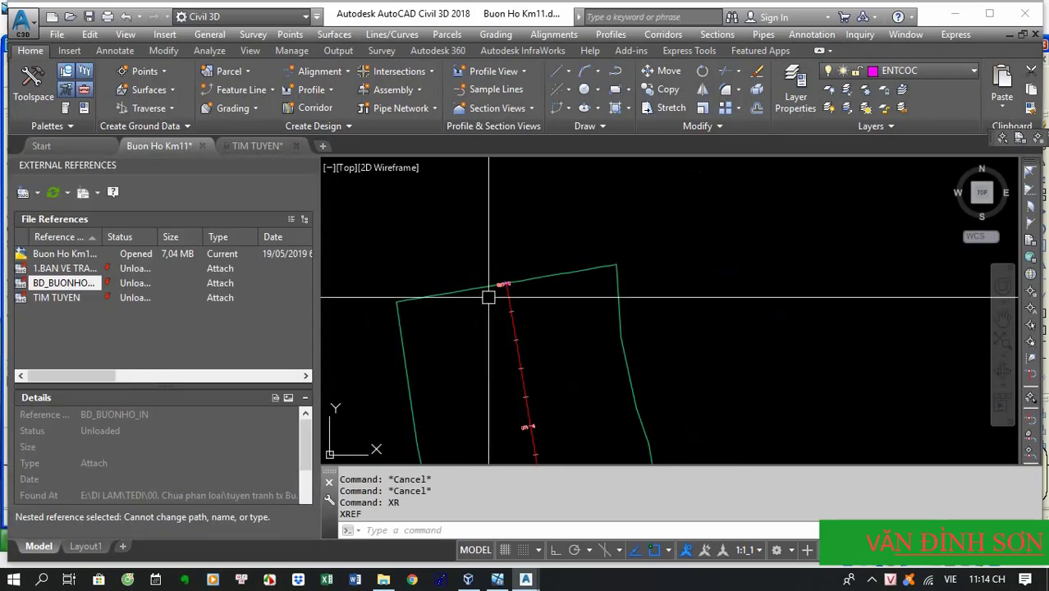
right_click(60, 285)
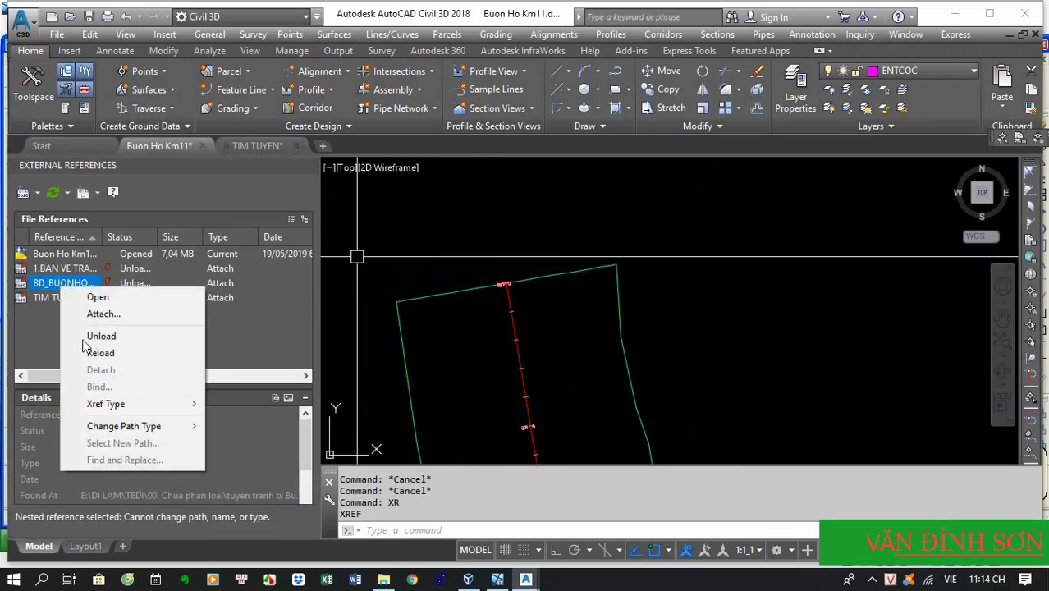
click(98, 348)
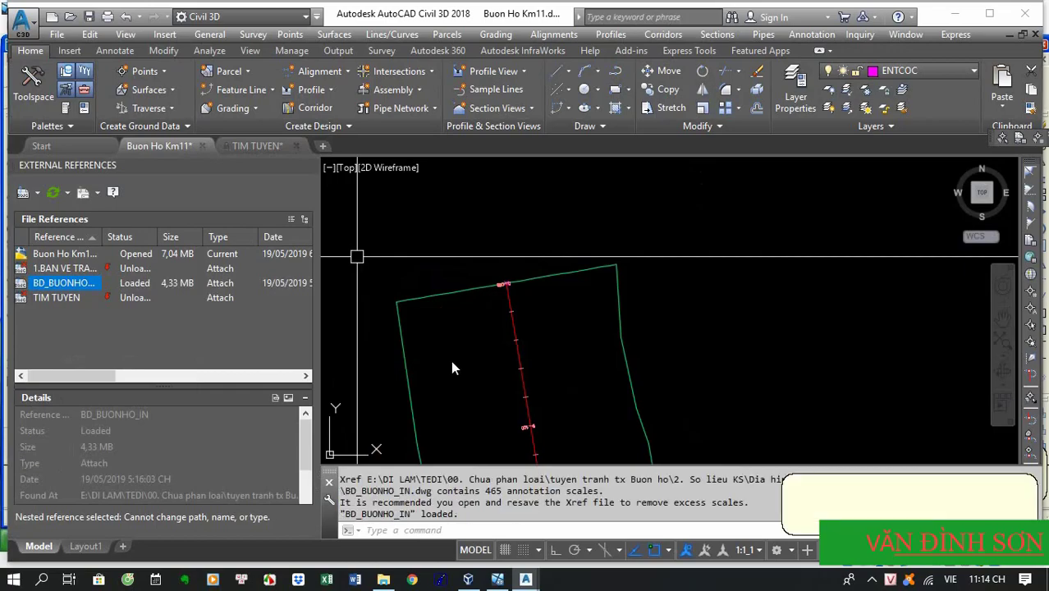
Compare the alignment's starting station label with the stationing on the reloaded survey map
scroll(507, 289, down, 4)
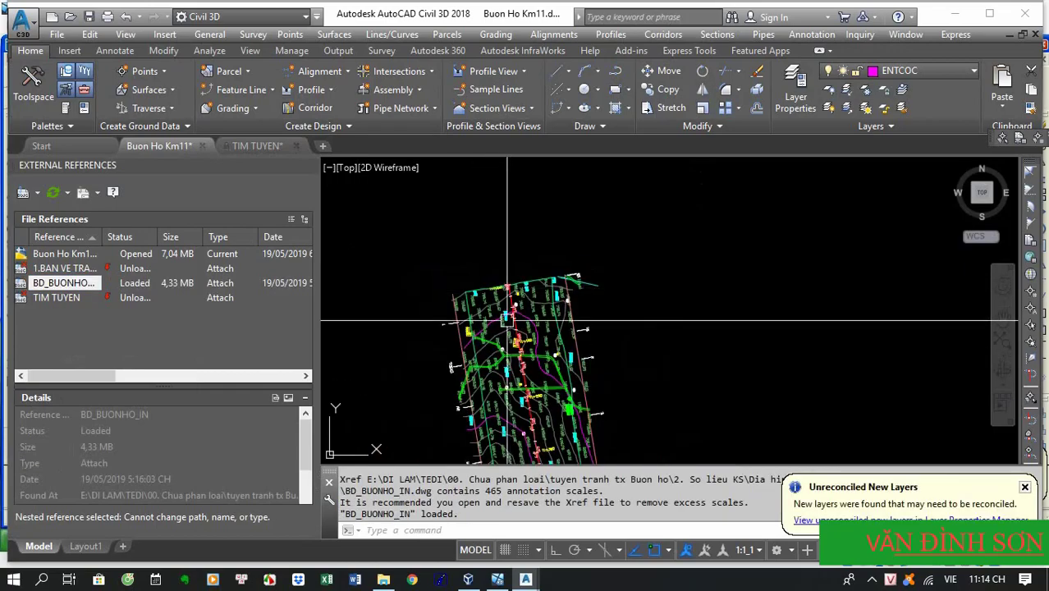
scroll(531, 214, up, 9)
scroll(534, 214, up, 2)
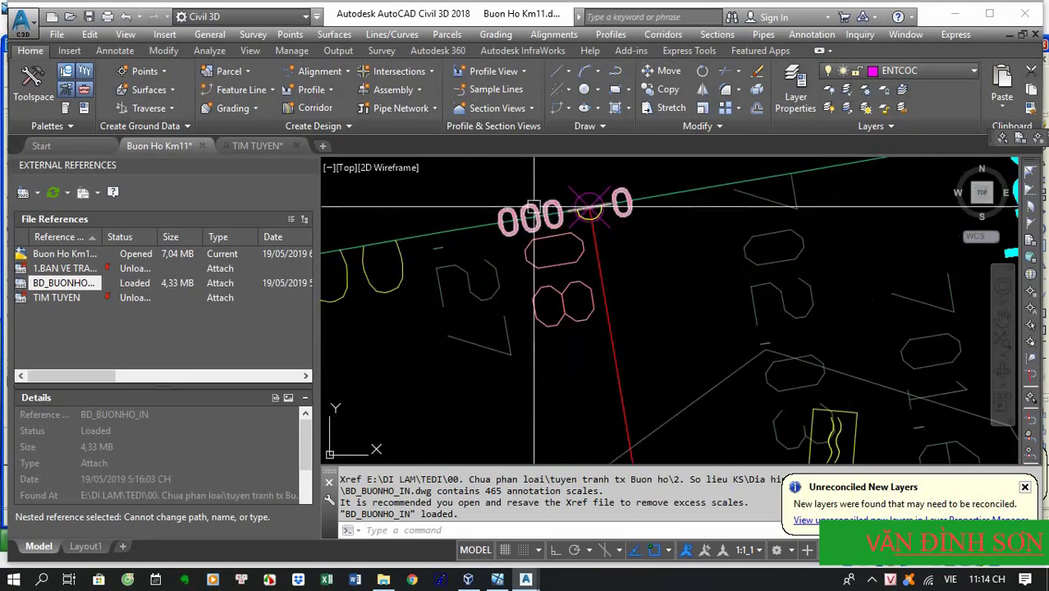
scroll(541, 215, down, 5)
middle_drag(628, 215, 646, 239)
scroll(615, 329, down, 7)
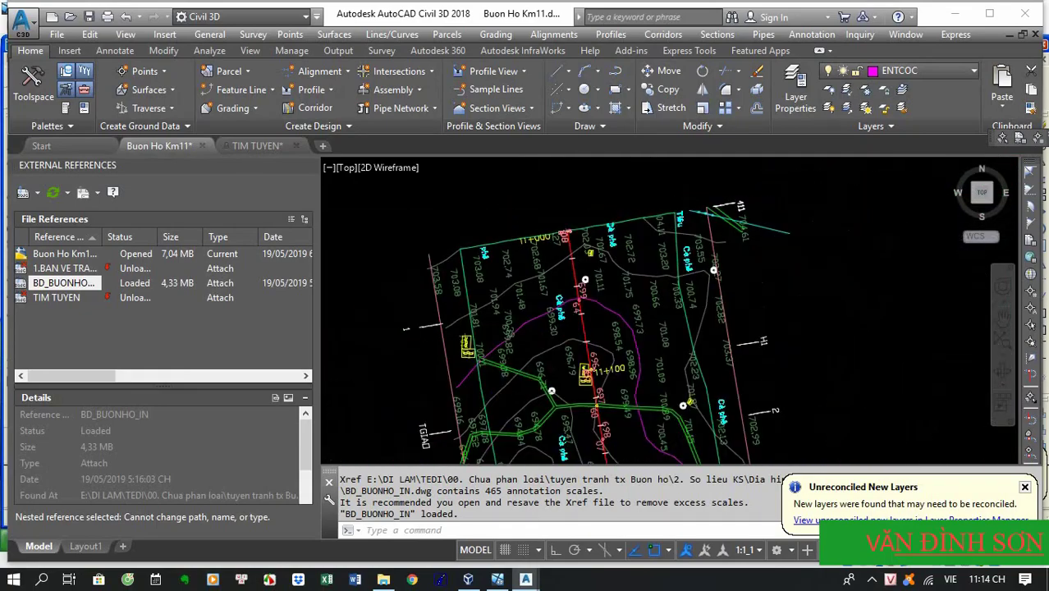
scroll(602, 408, up, 2)
scroll(595, 222, up, 8)
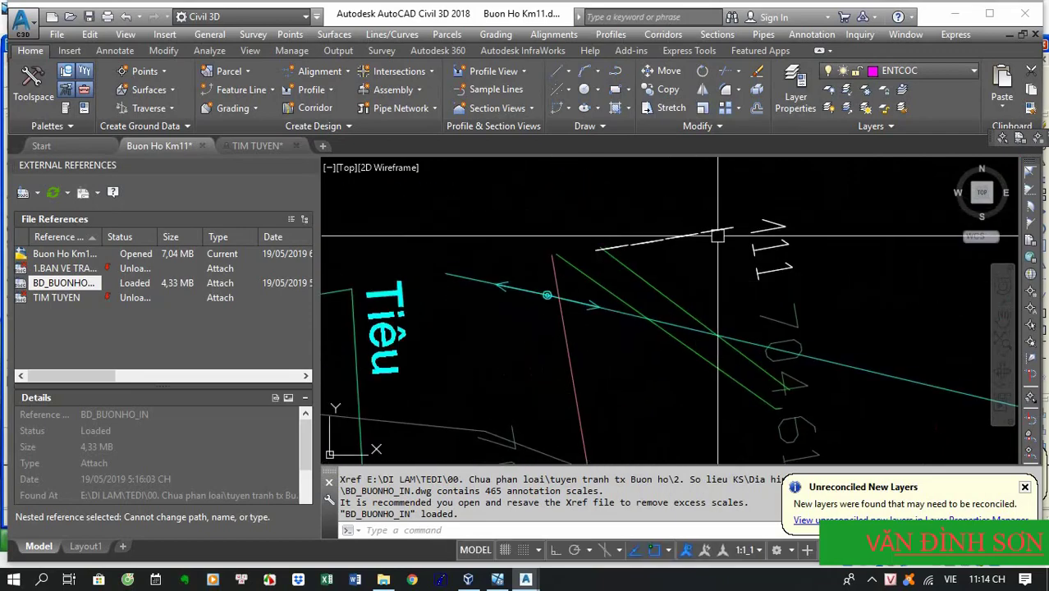
scroll(534, 234, down, 4)
scroll(531, 236, up, 5)
scroll(533, 234, up, 5)
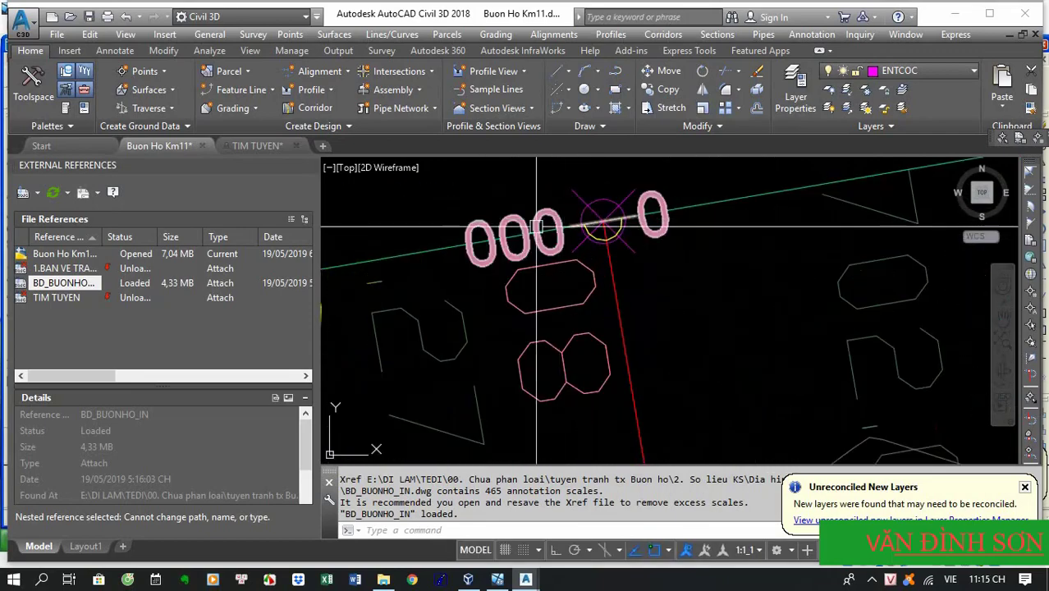
Select the station label and the survey map at the alignment's start to tell them apart, and clear the selection
click(716, 231)
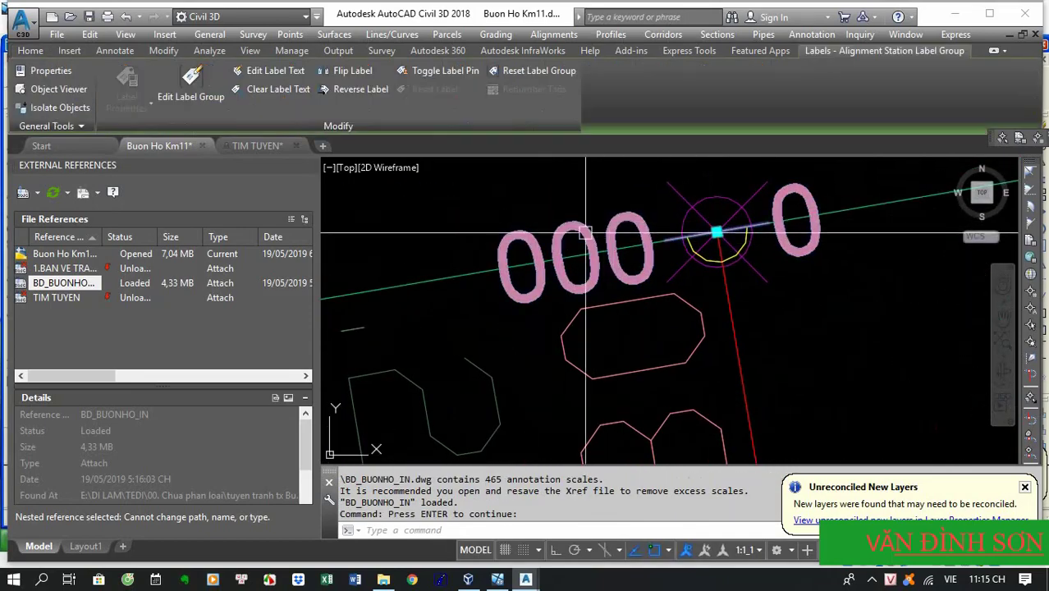
scroll(646, 242, down, 4)
key(Escape)
key(Escape)
key(Escape)
click(648, 241)
scroll(647, 241, down, 4)
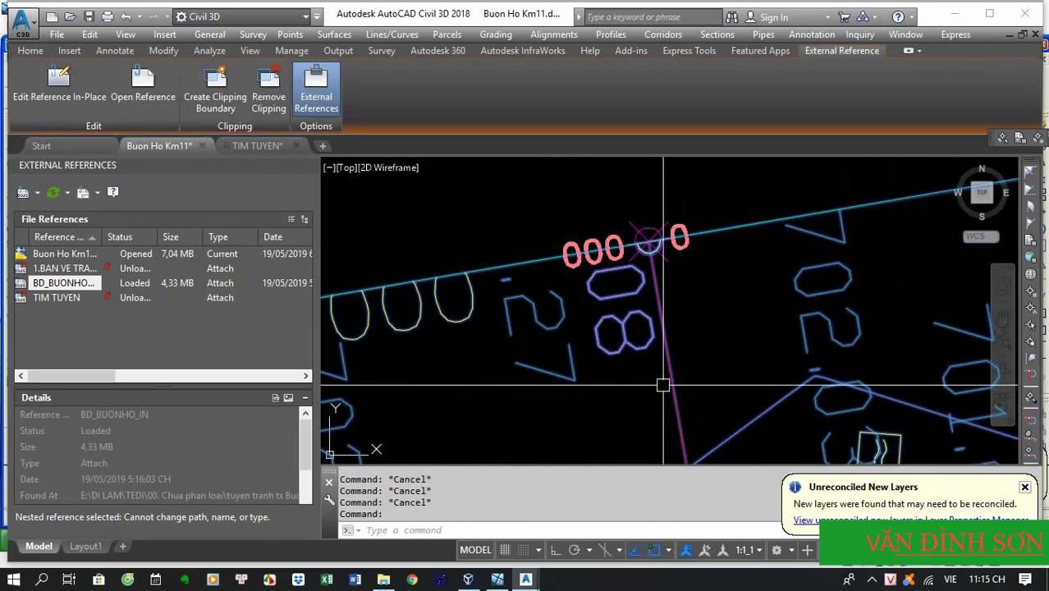
key(Escape)
key(Escape)
scroll(641, 295, down, 5)
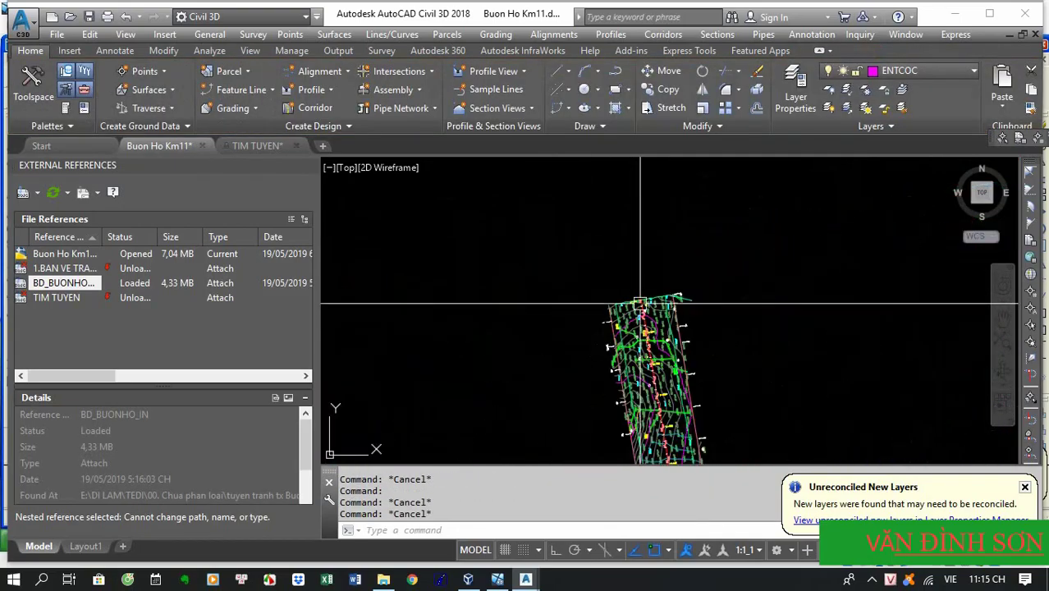
Set the reference point station of the Buon Ho Km11 alignment to 11+000 in its alignment properties
scroll(632, 258, up, 3)
scroll(650, 336, up, 6)
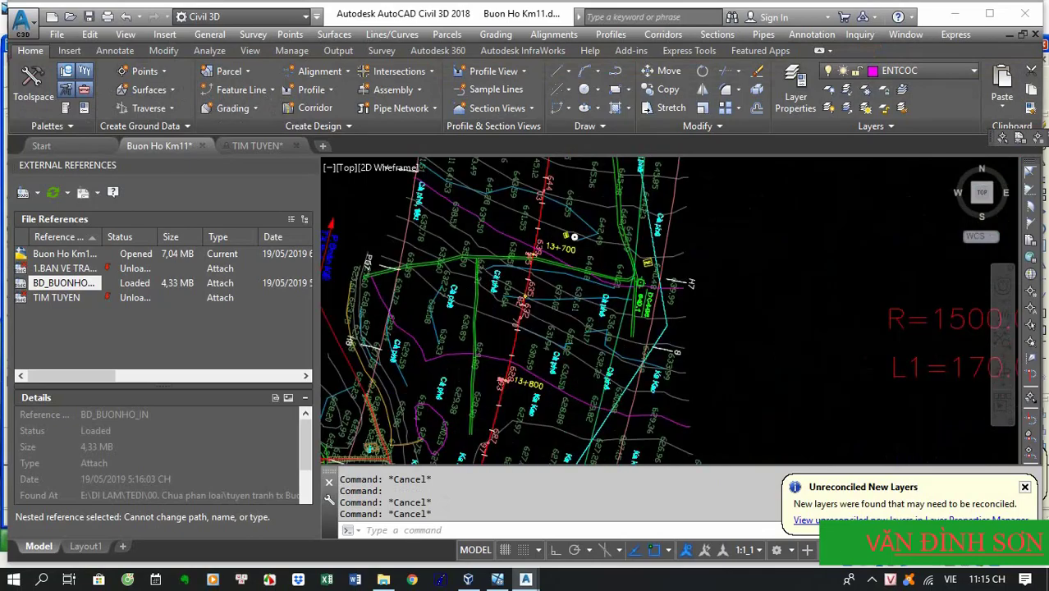
click(650, 337)
right_click(649, 336)
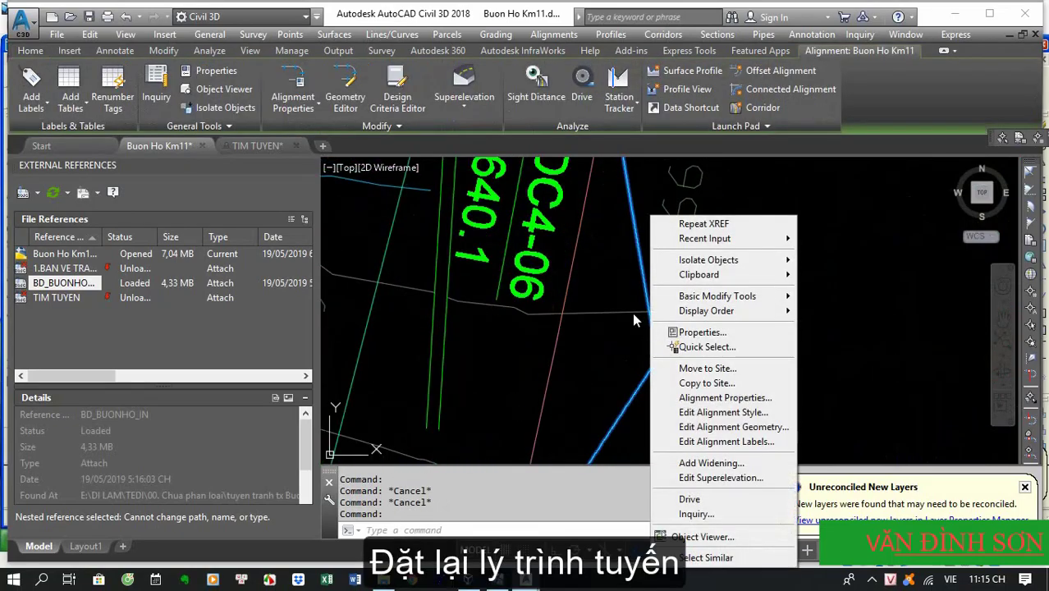
click(707, 399)
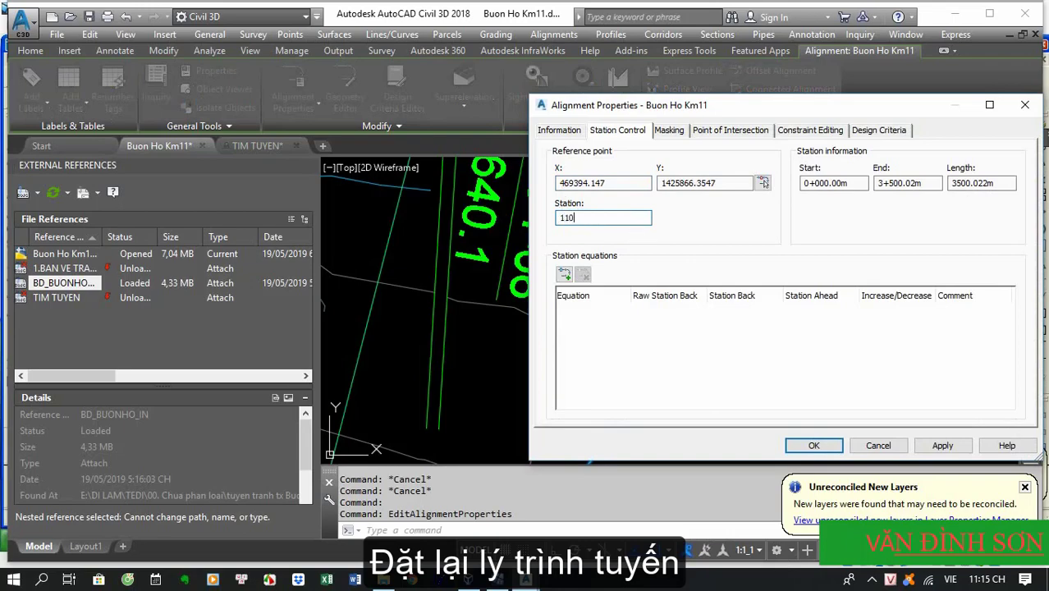
click(942, 445)
click(837, 327)
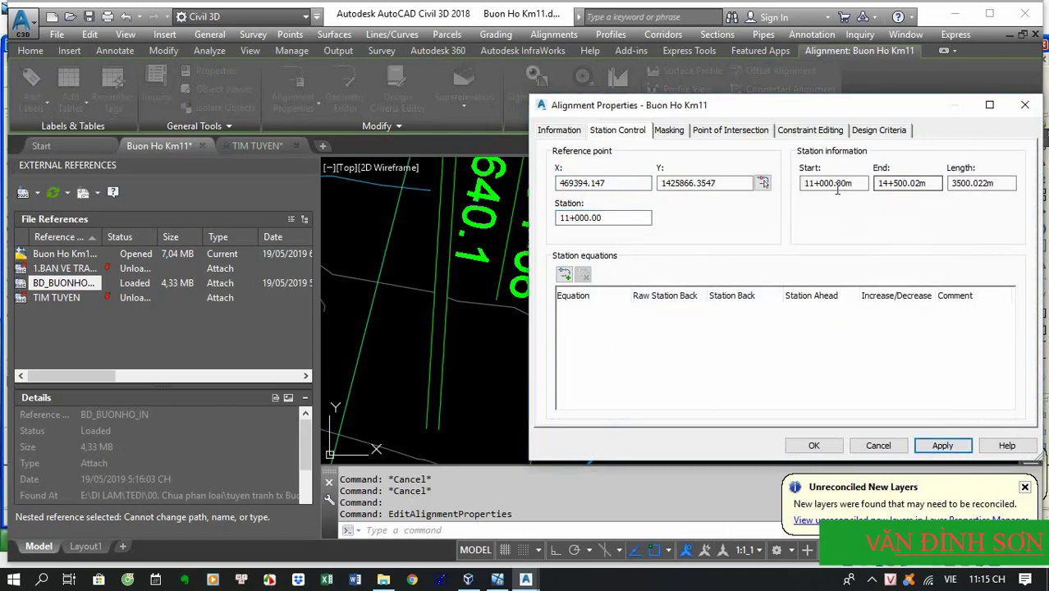
click(812, 445)
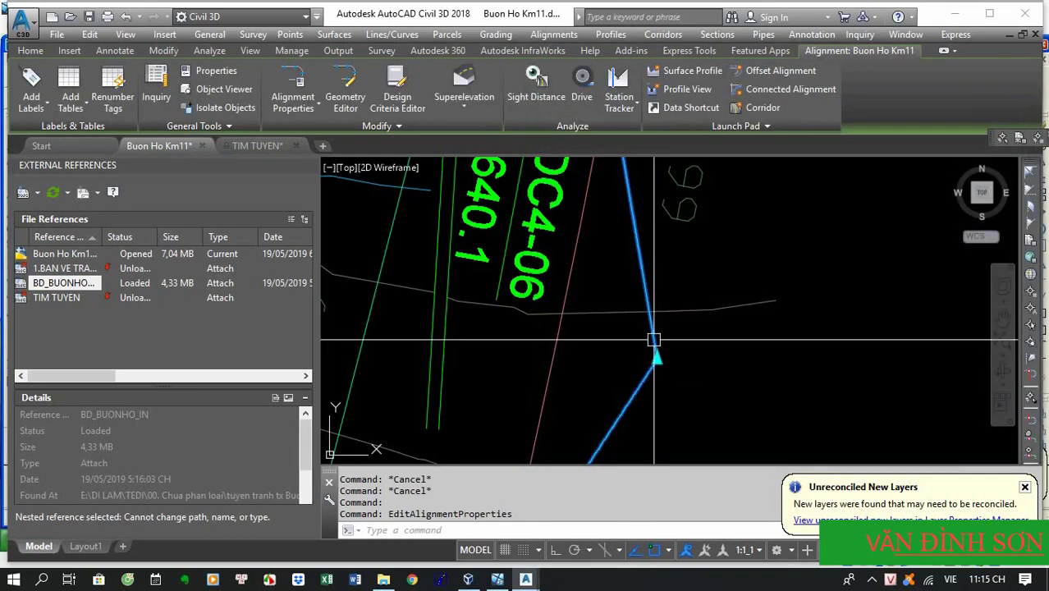
Check the updated station label at the alignment's start, deselect the alignment and close the external references list
scroll(662, 372, down, 5)
scroll(662, 371, down, 3)
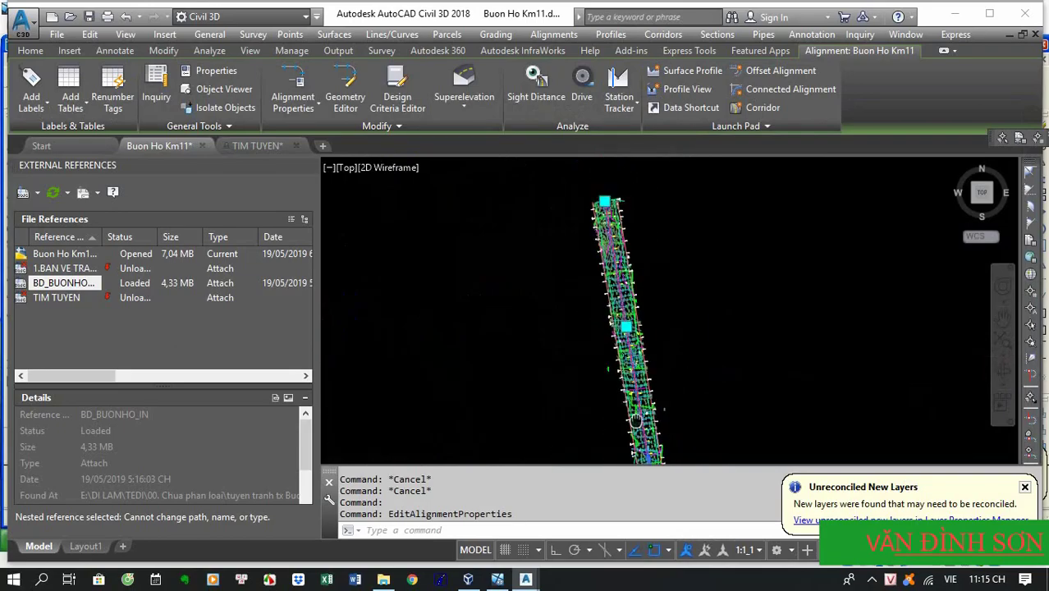
scroll(614, 213, up, 6)
scroll(588, 252, up, 8)
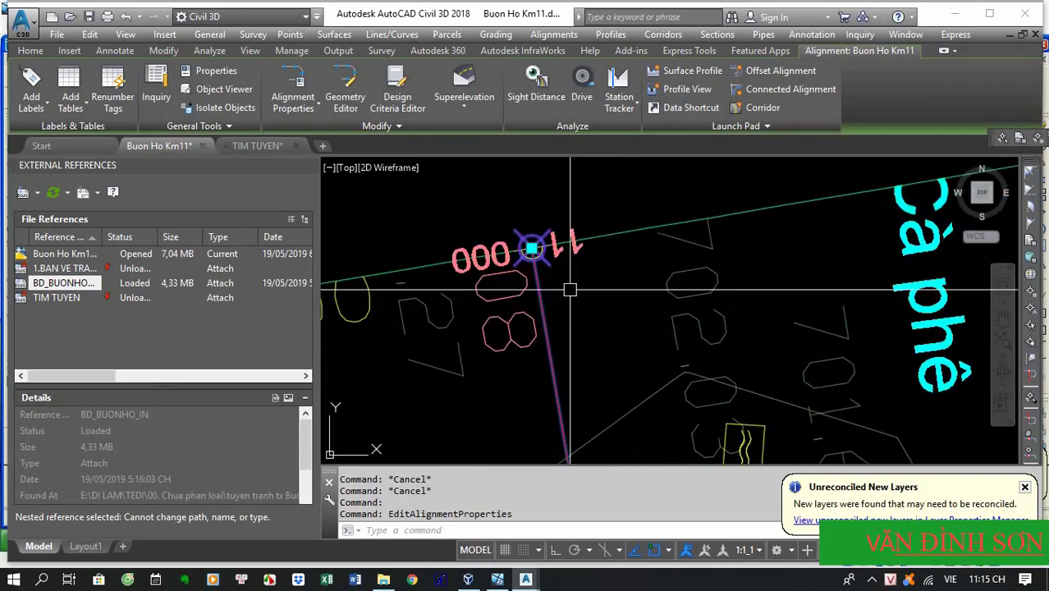
scroll(551, 255, down, 5)
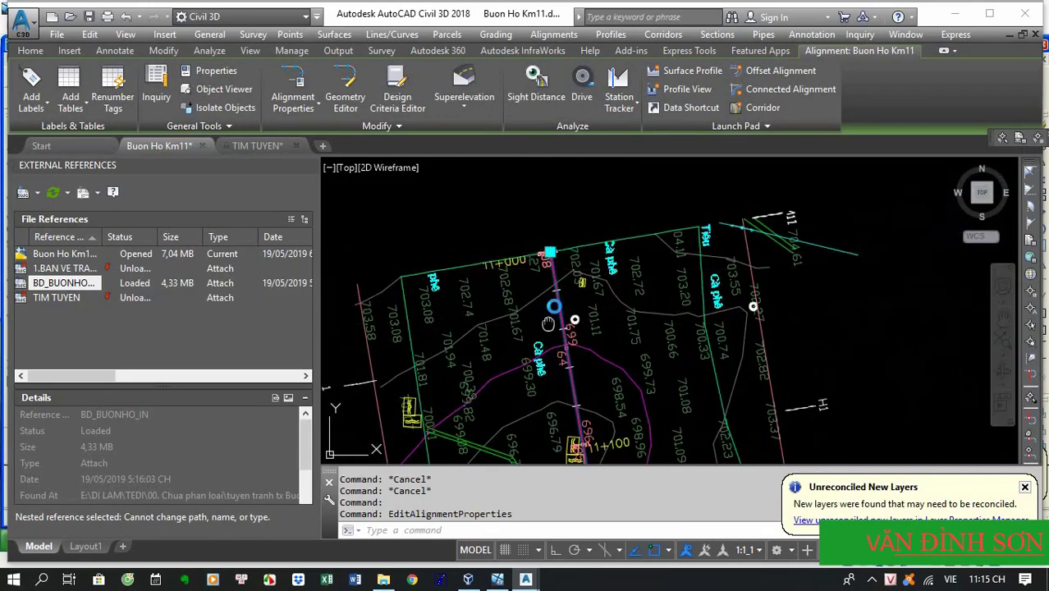
middle_drag(585, 444, 592, 388)
scroll(592, 389, down, 8)
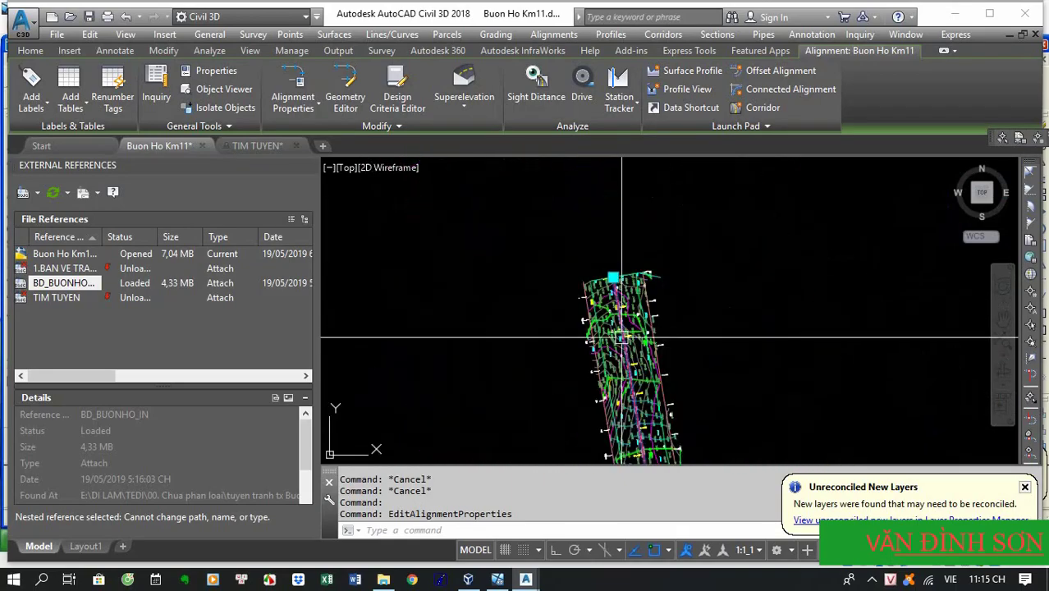
key(Escape)
key(Escape)
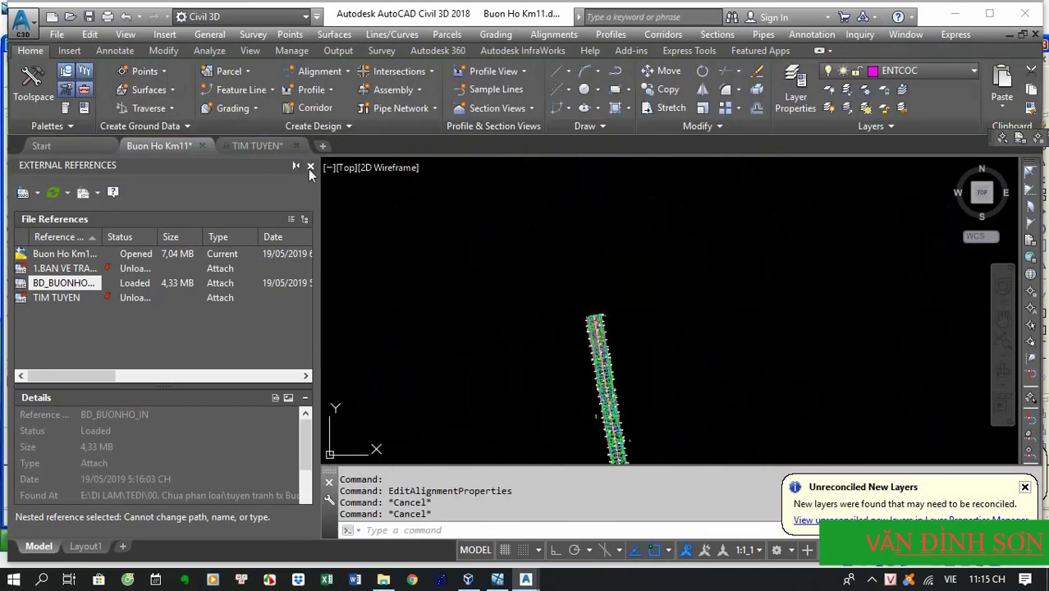
click(311, 168)
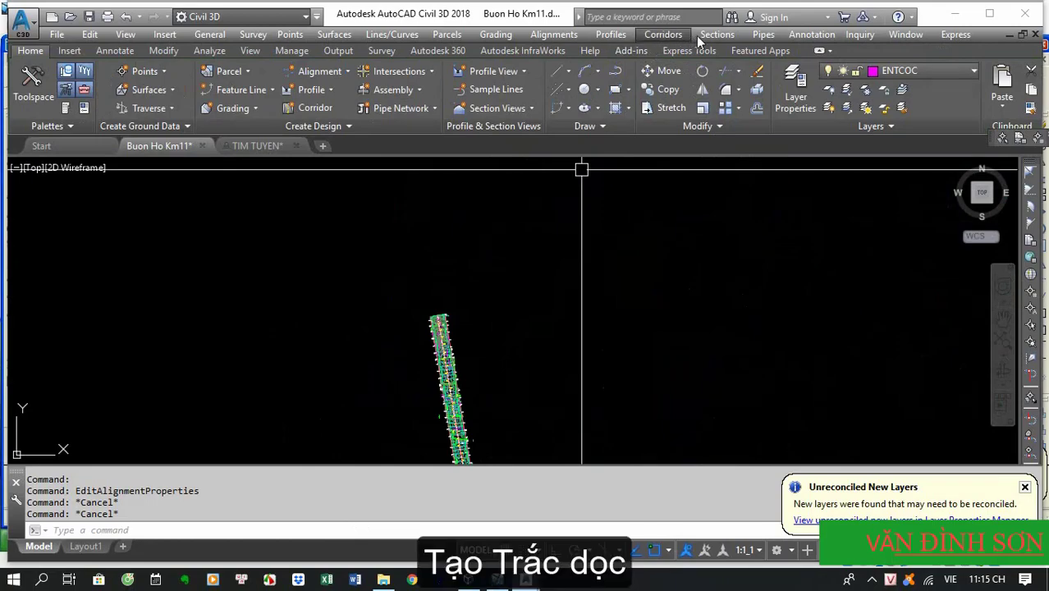
Create a profile from surface EG along the full Buon Ho Km11 alignment and proceed to drawing it in a profile view
click(610, 34)
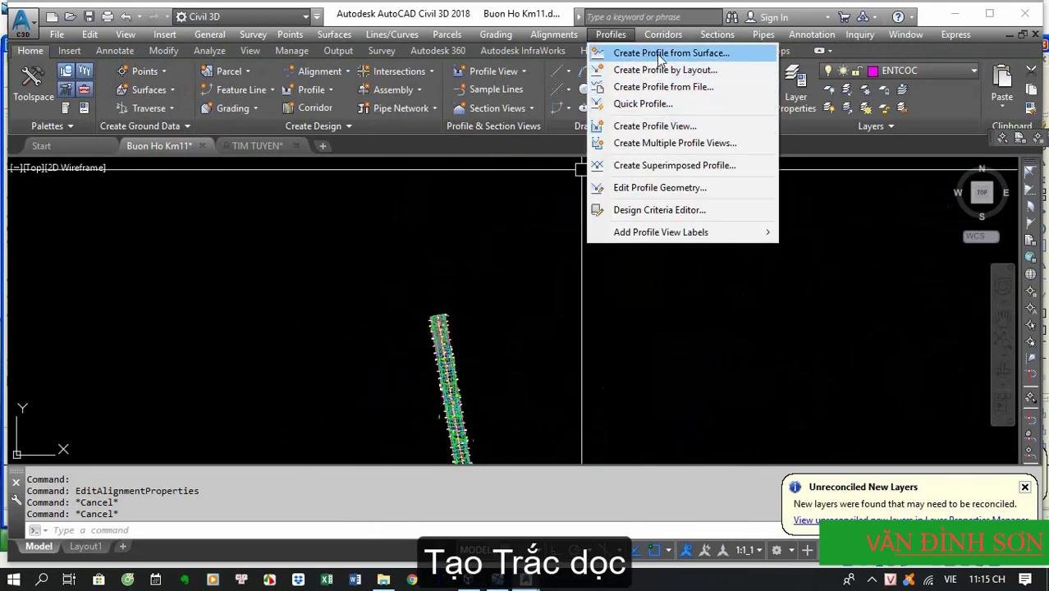
click(656, 52)
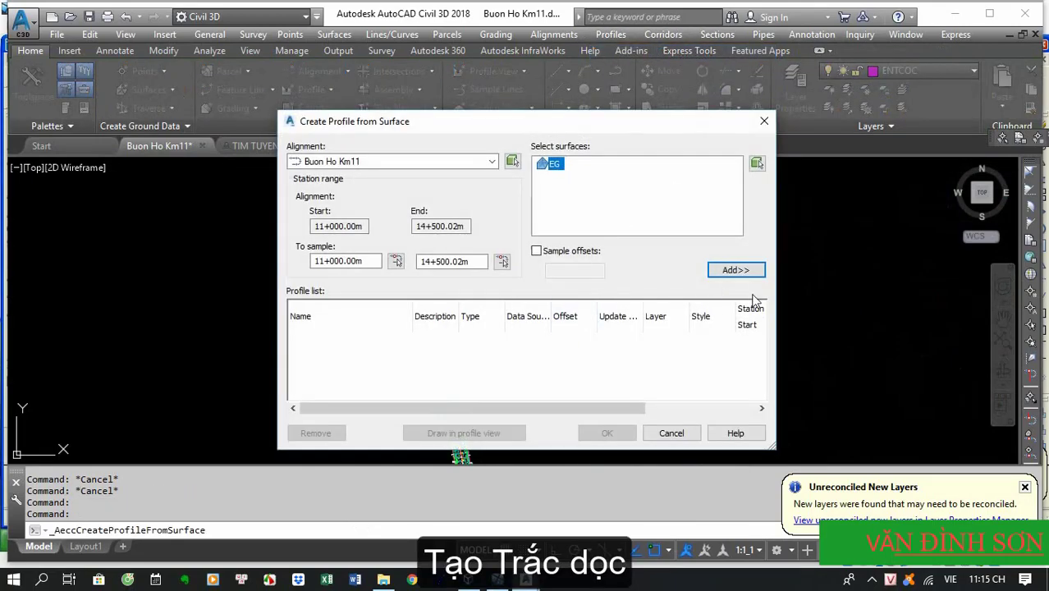
click(743, 271)
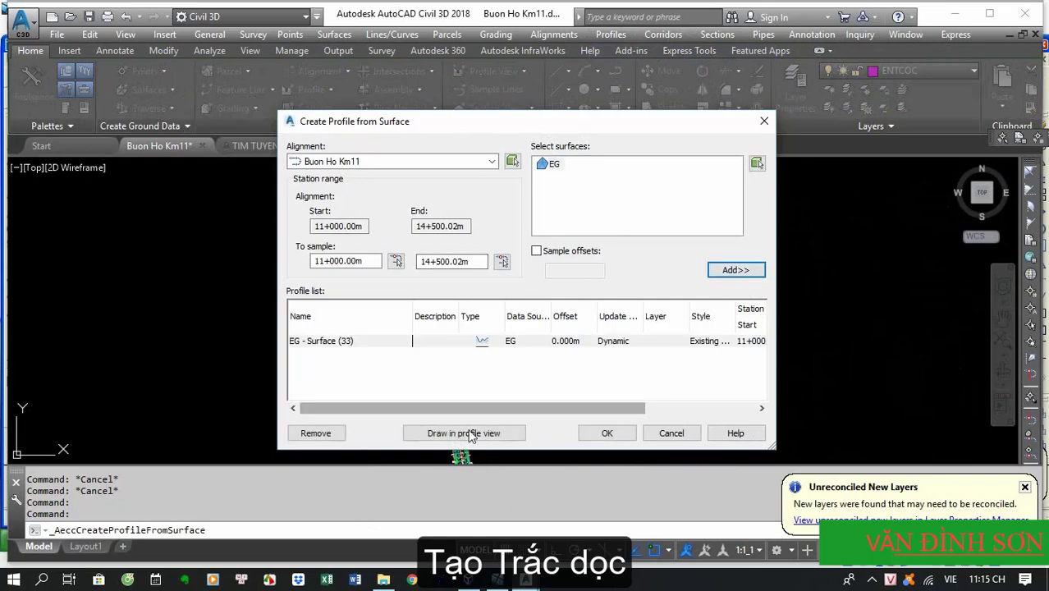
click(463, 432)
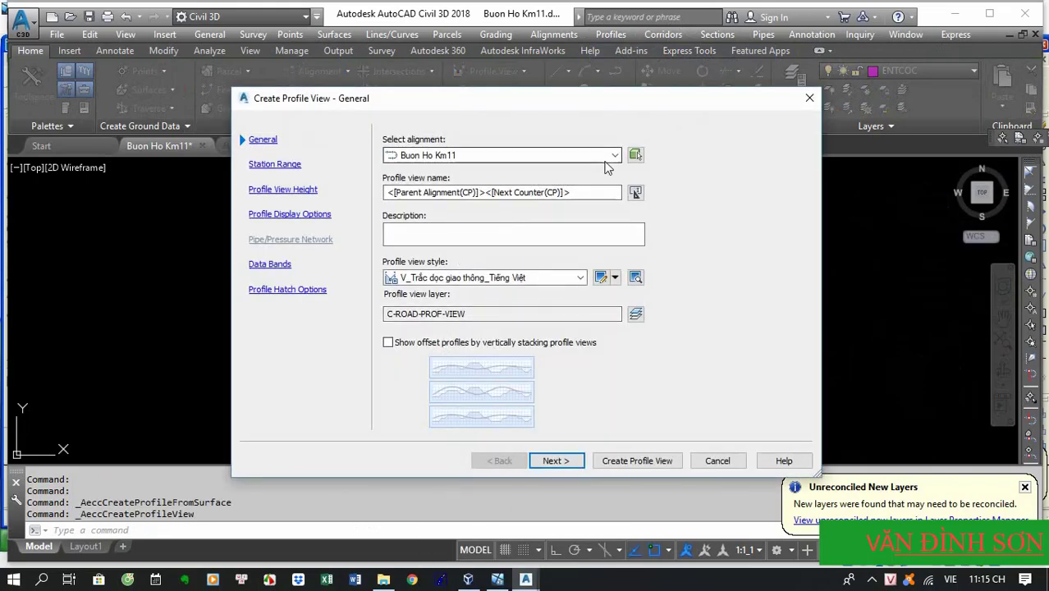
Create the Buon Ho Km11 profile view with style TD_Rail Yangon_Son, keep the remaining wizard settings, and place it beside the survey map
click(579, 280)
click(476, 417)
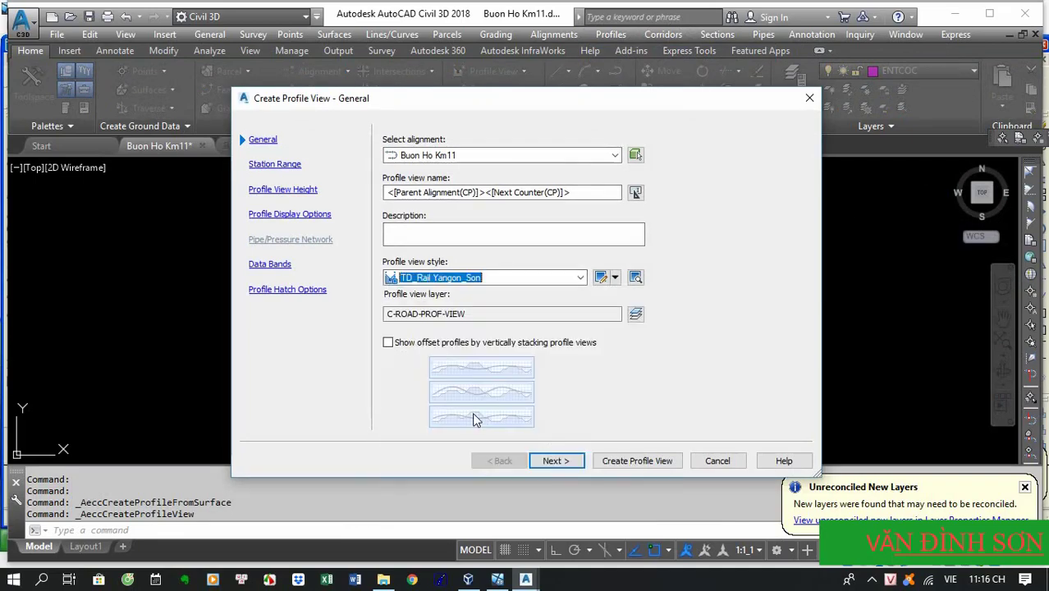
click(561, 463)
click(562, 462)
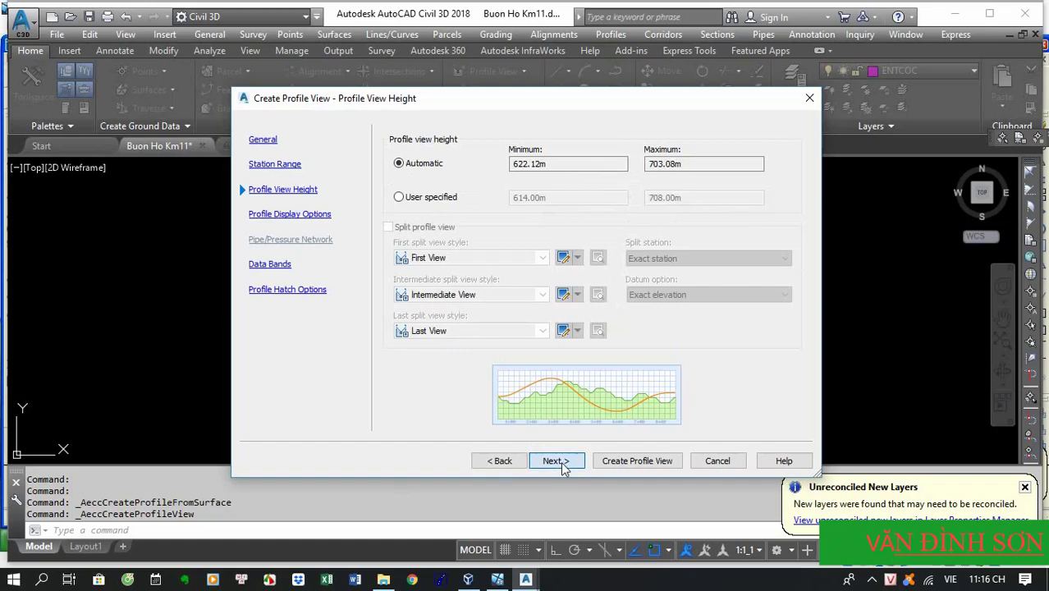
click(562, 462)
click(561, 462)
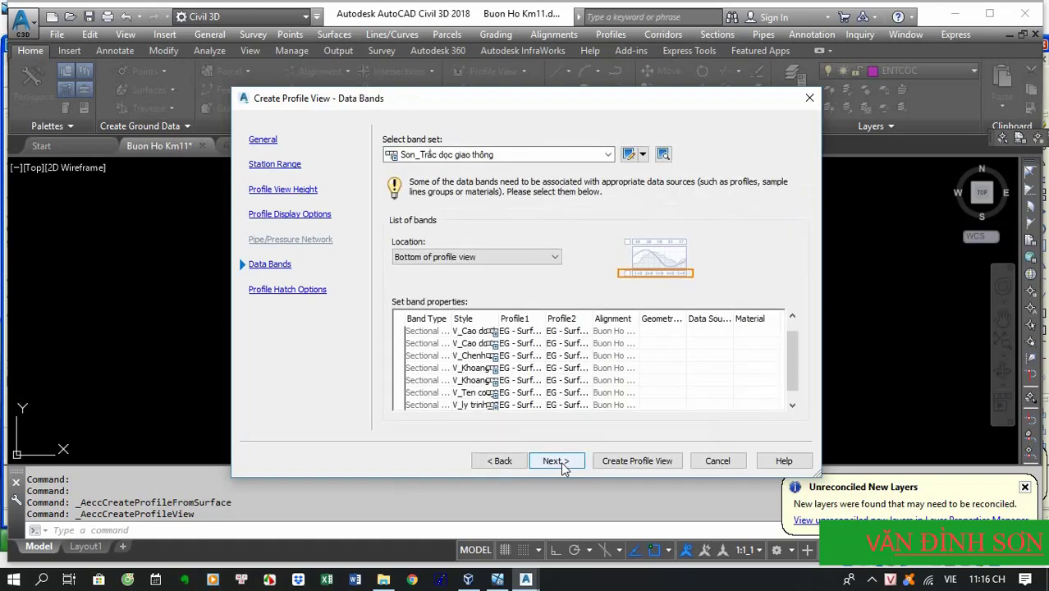
click(561, 467)
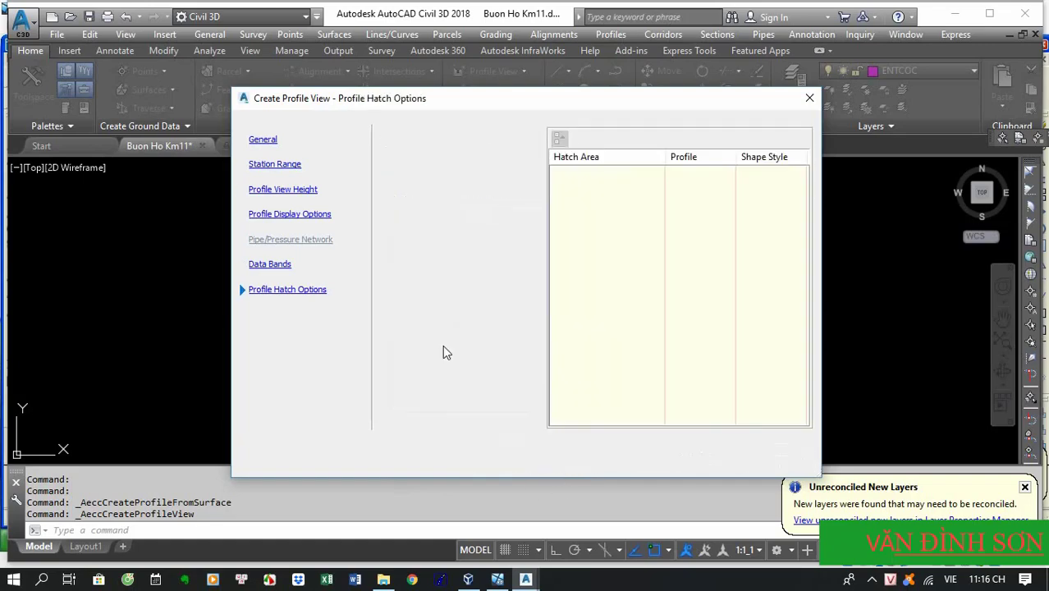
click(629, 463)
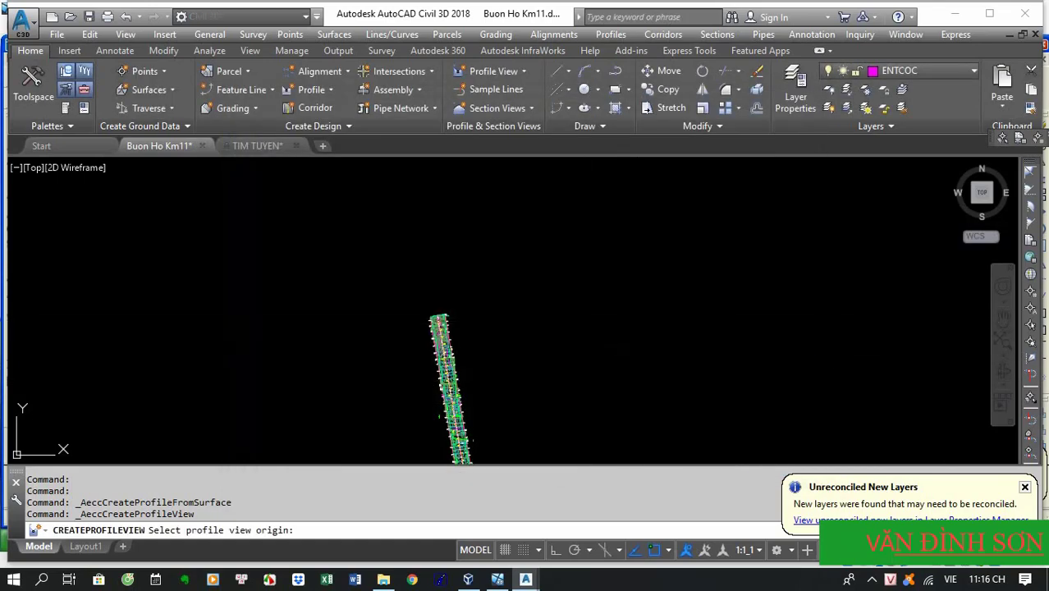
click(642, 344)
Examine the start of the new profile view, including its elevation axis, ground line and data bands
scroll(672, 347, up, 5)
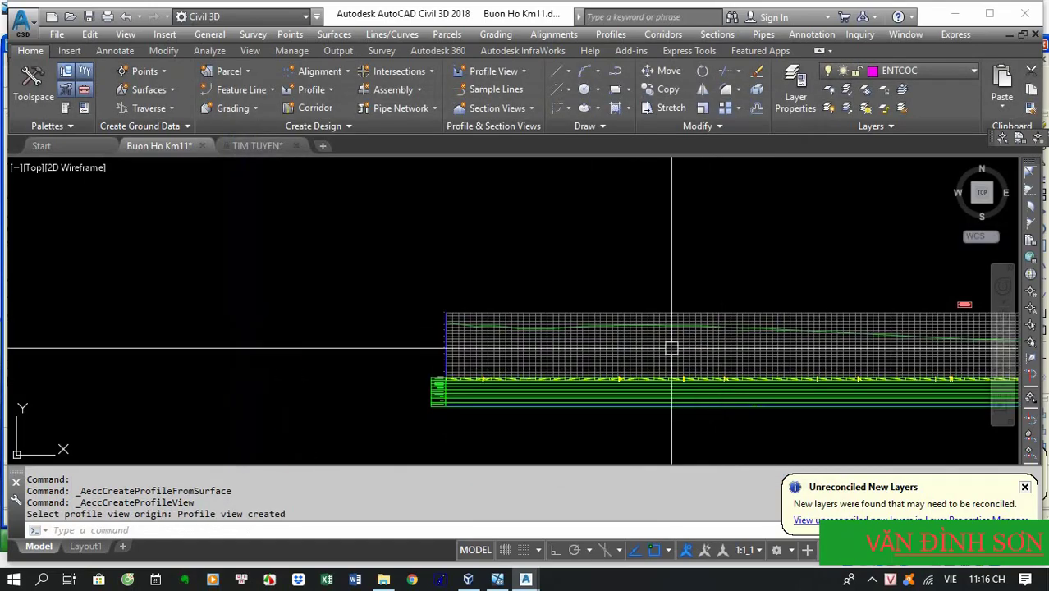
scroll(459, 334, up, 5)
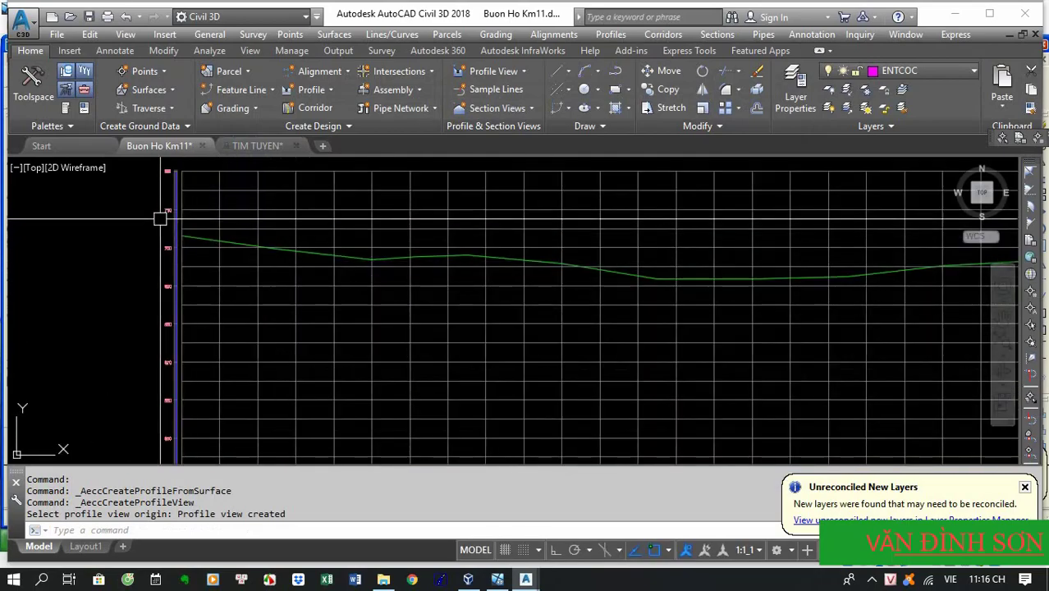
scroll(369, 258, down, 3)
scroll(292, 359, up, 5)
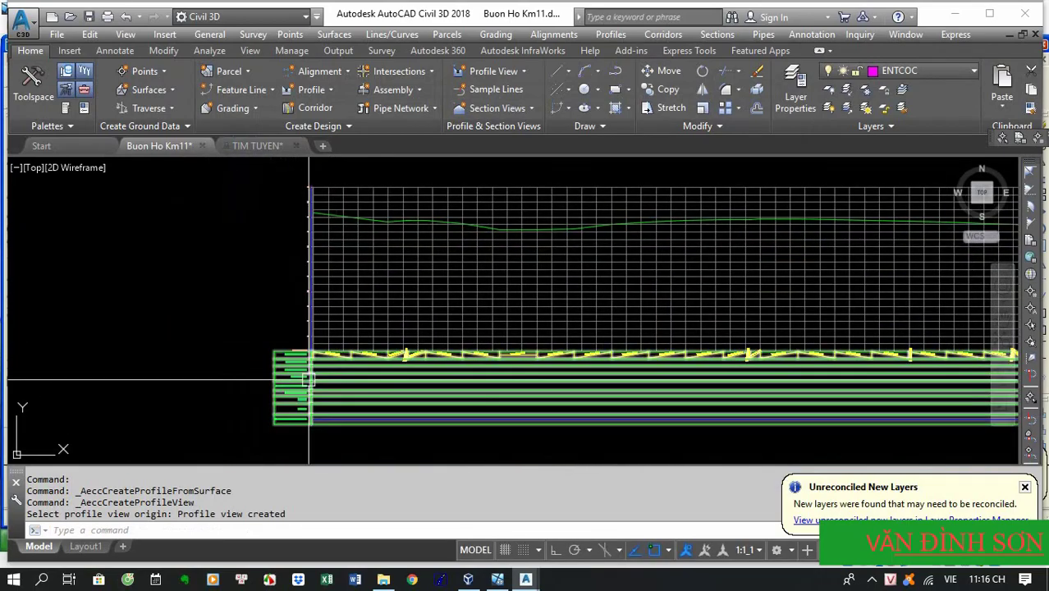
scroll(292, 359, up, 2)
scroll(367, 293, down, 5)
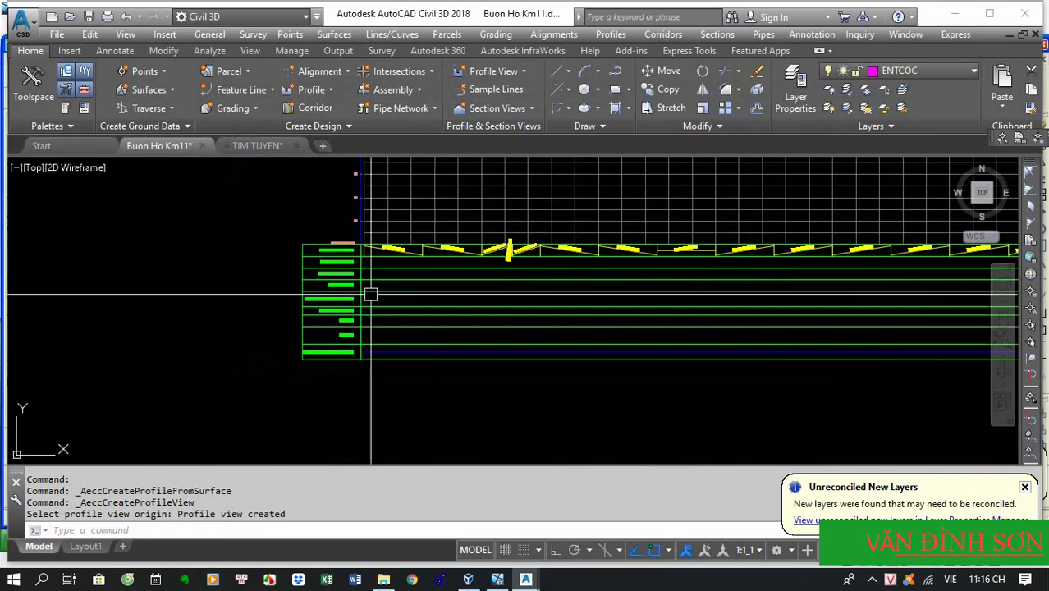
Switch to AutoCAD 2005 in the virtual machine and check the properties of the stake line at point 9671
click(498, 580)
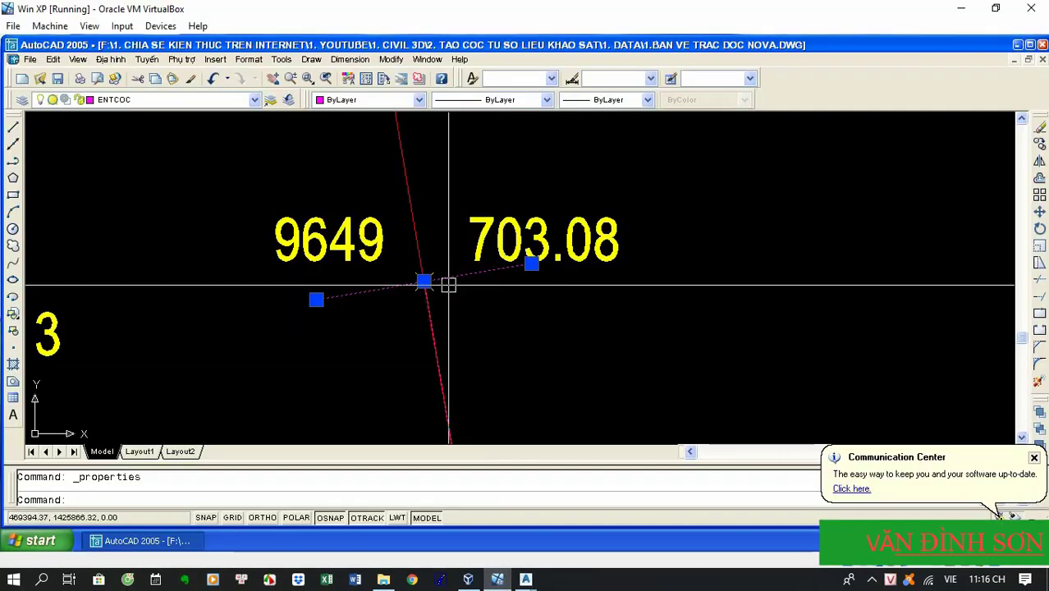
scroll(445, 281, down, 5)
scroll(468, 246, up, 6)
key(Escape)
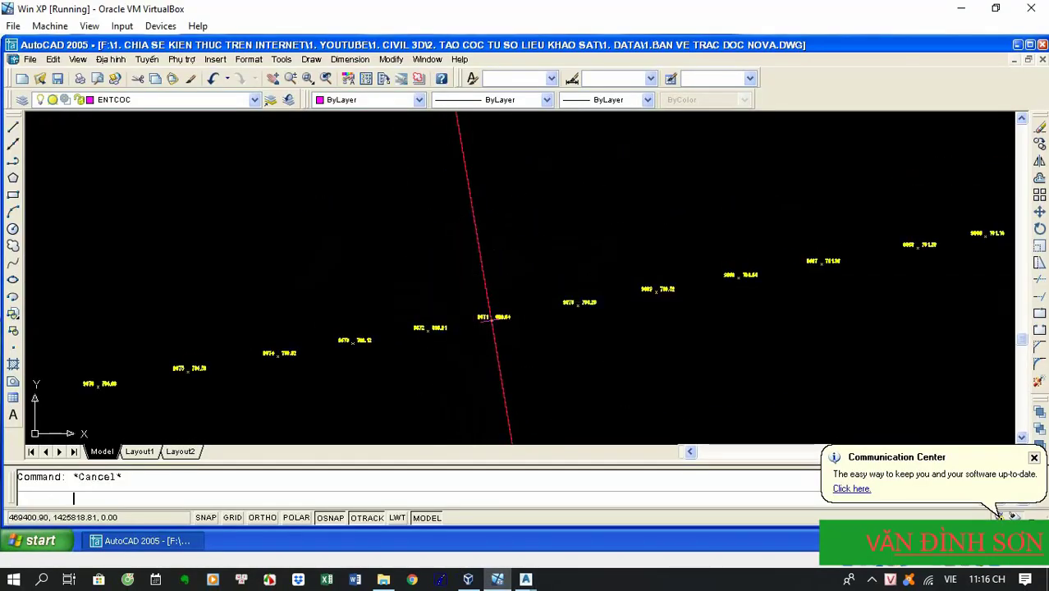
click(503, 348)
key(ctrl+1)
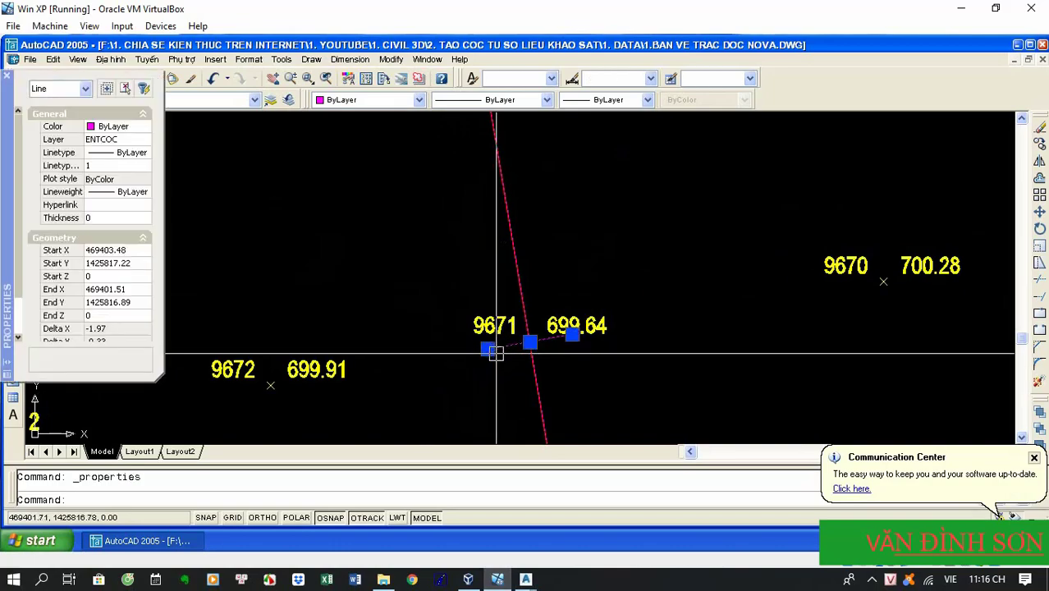
click(7, 78)
Isolate layer ENTCOC using the stake line at point 9649
scroll(403, 323, down, 6)
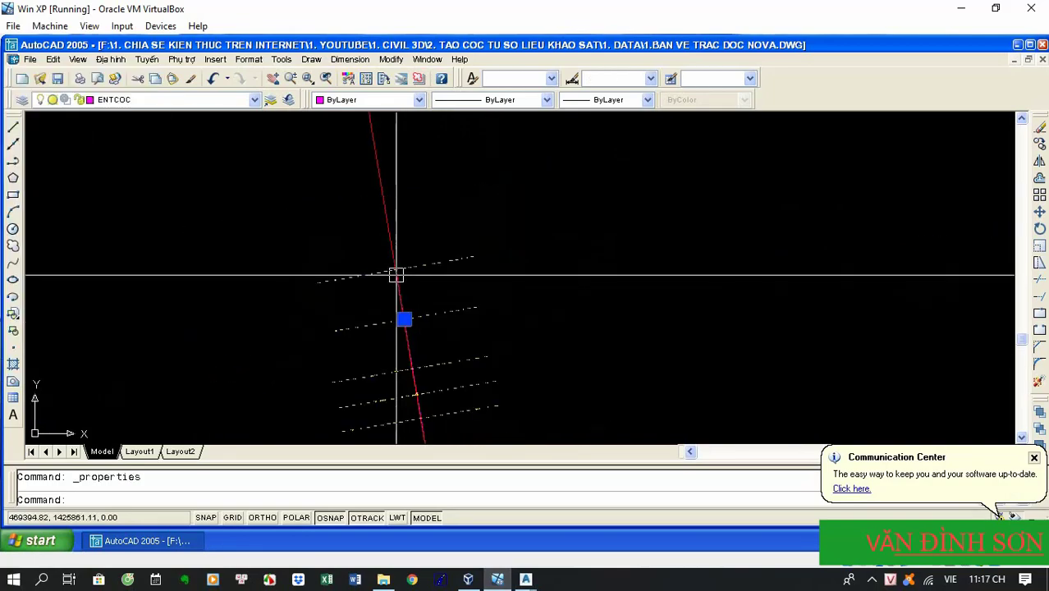
key(Escape)
scroll(395, 244, up, 8)
click(412, 260)
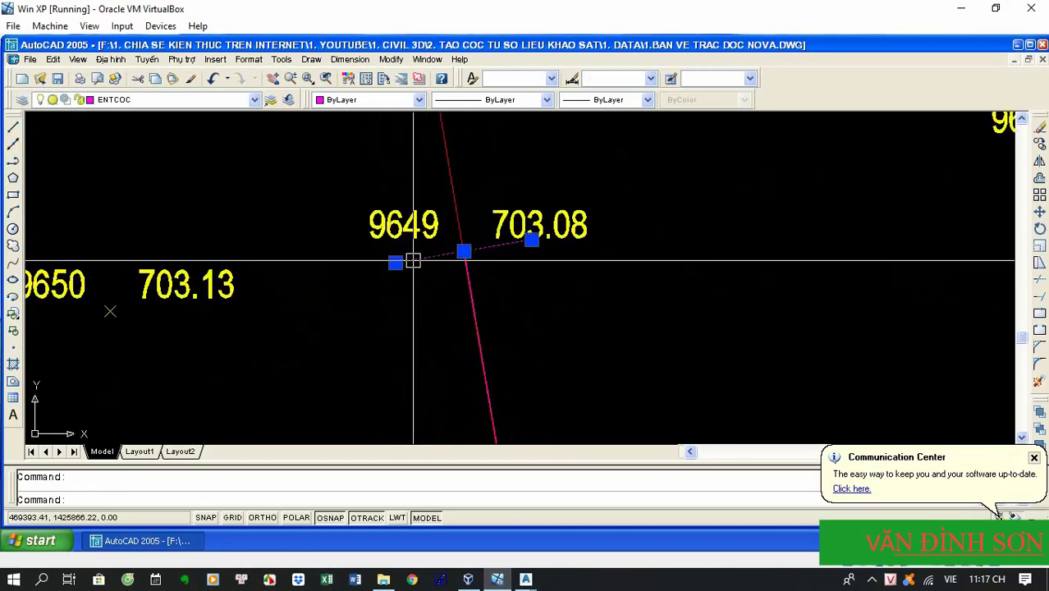
text(ll)
key(Return)
key(Escape)
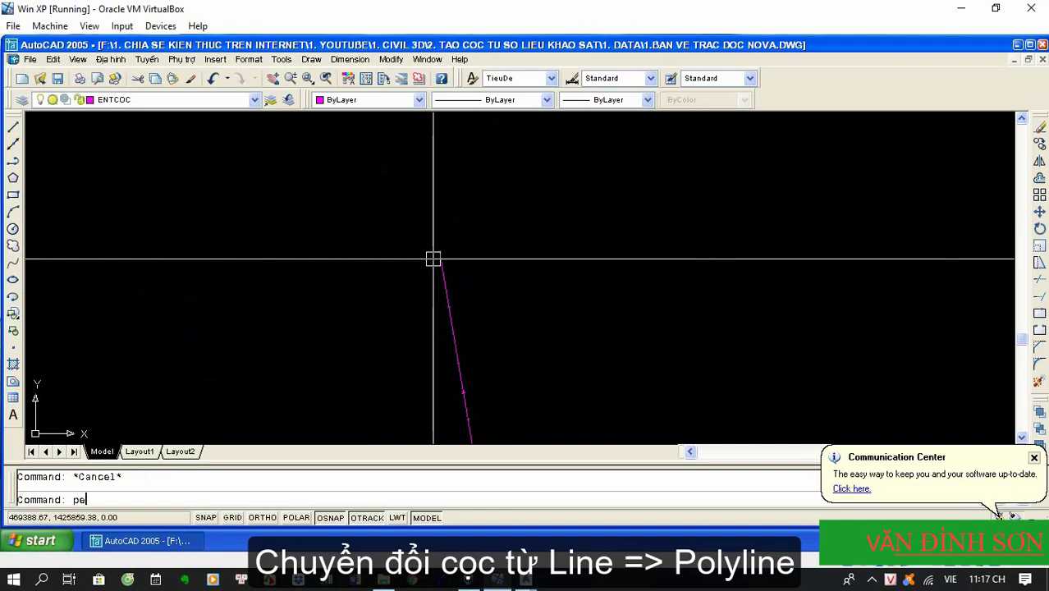
Convert all stake lines on layer ENTCOC to polylines with PEDIT Multiple
key(Return)
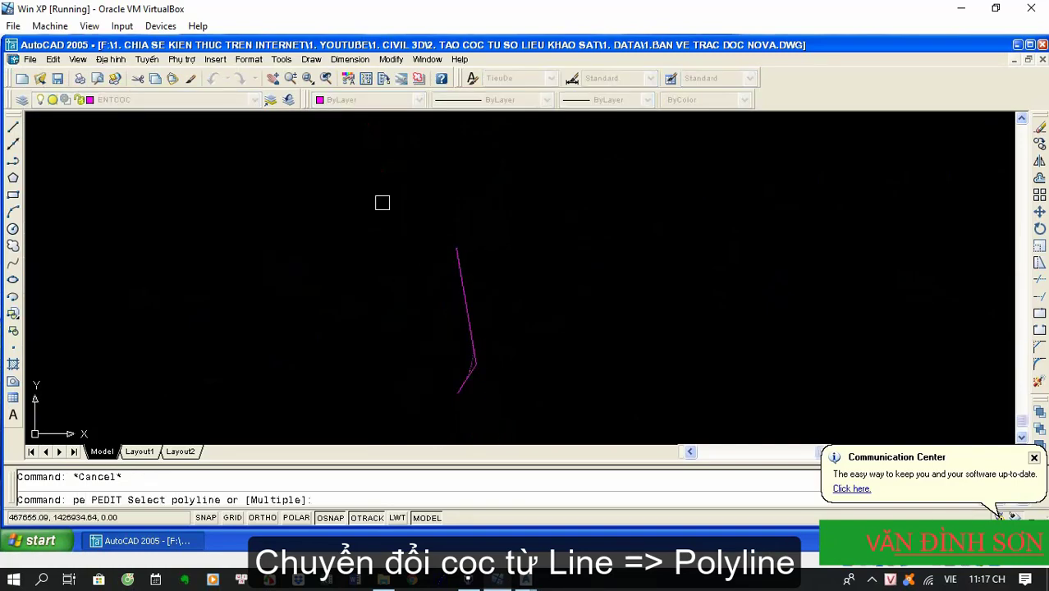
text(m)
key(Return)
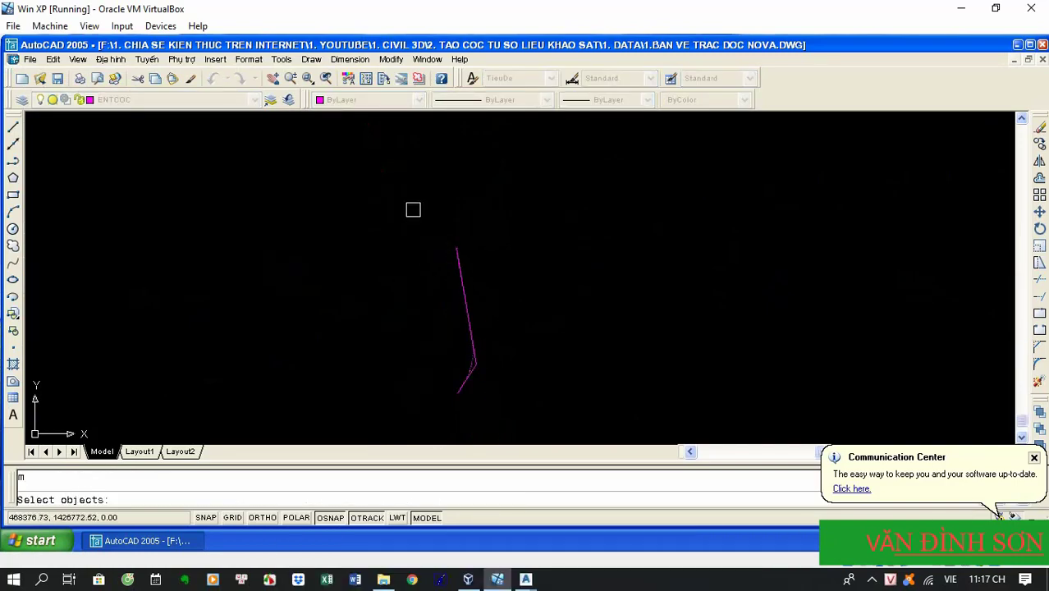
click(519, 306)
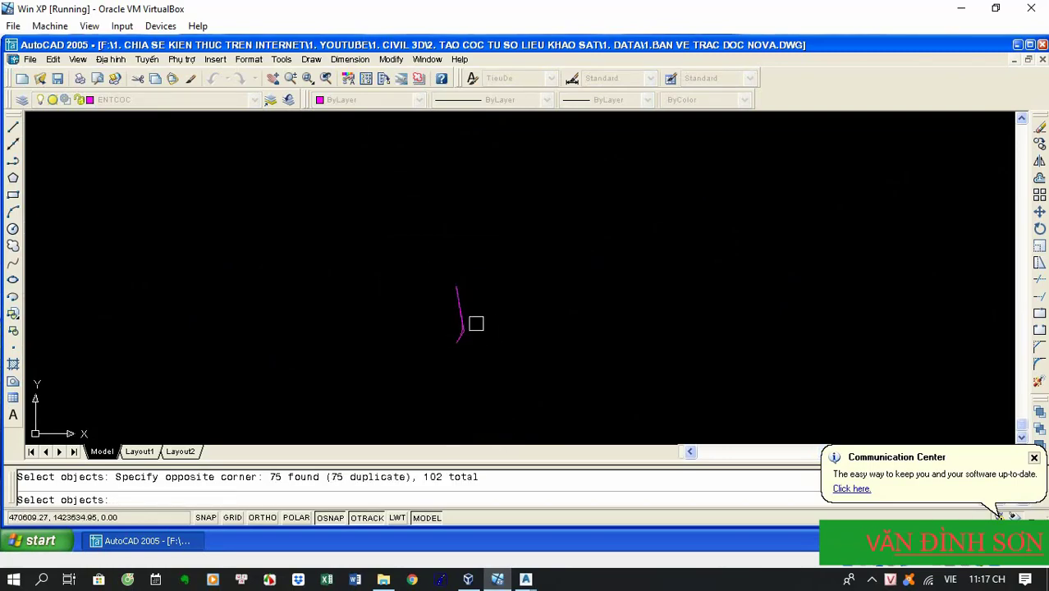
scroll(476, 323, up, 5)
key(Return)
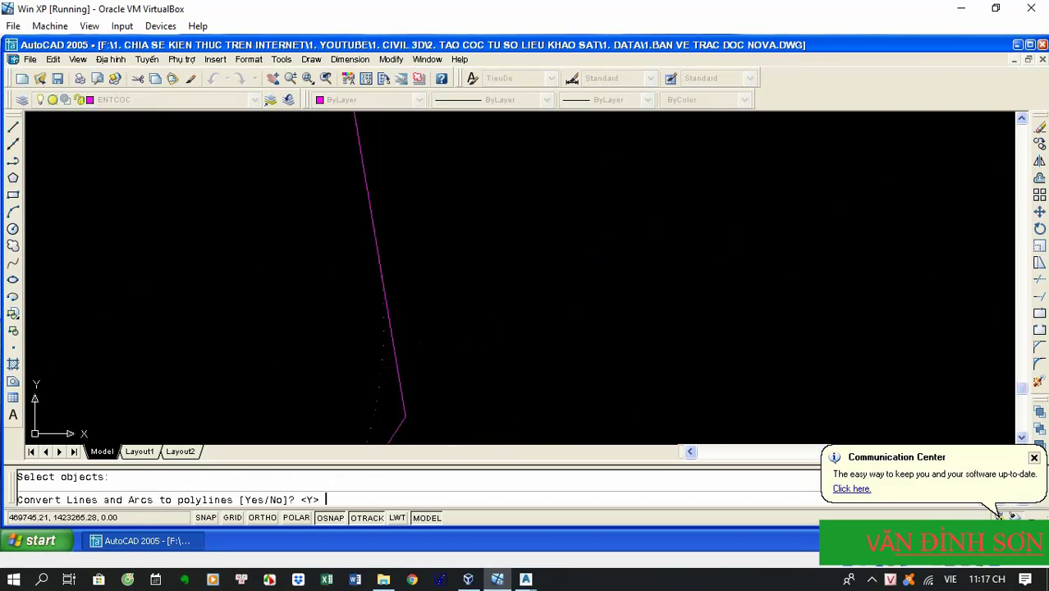
key(Return)
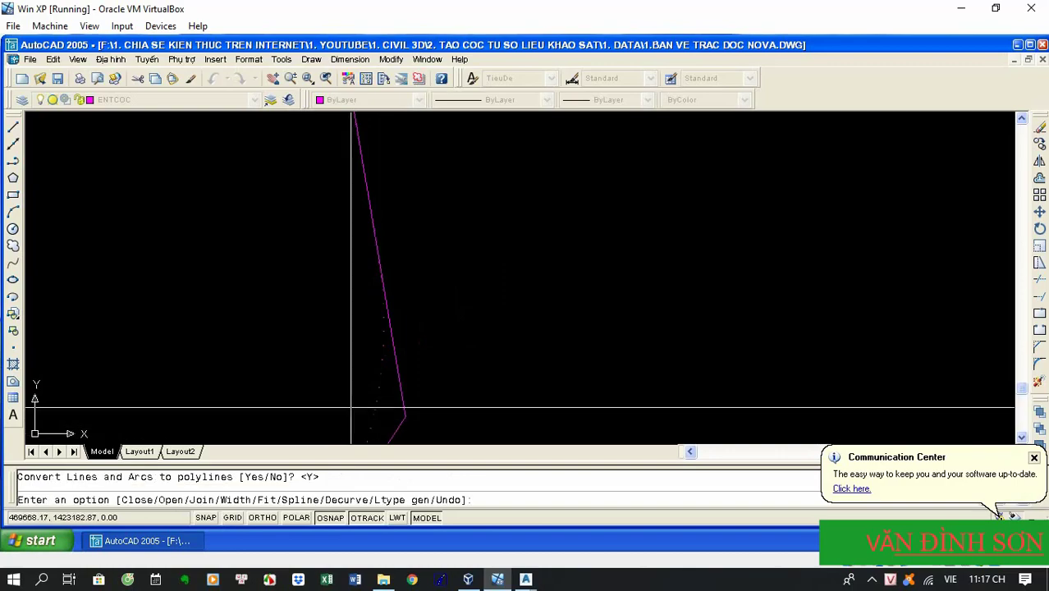
middle_drag(345, 405, 374, 406)
key(Escape)
Check the object type of a converted stake in its properties and clear the selection
scroll(389, 386, up, 8)
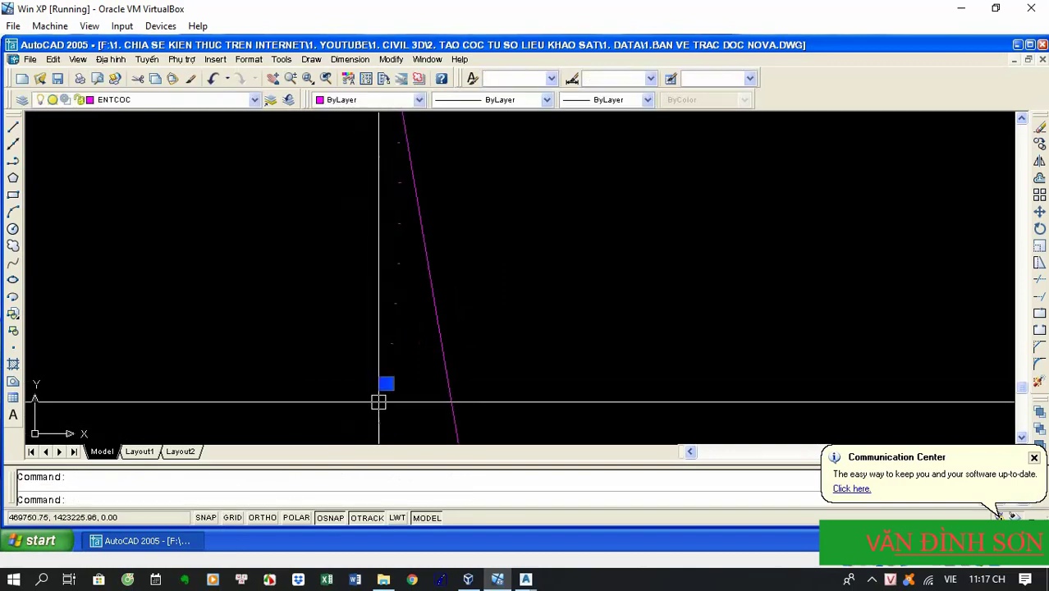
key(ctrl+1)
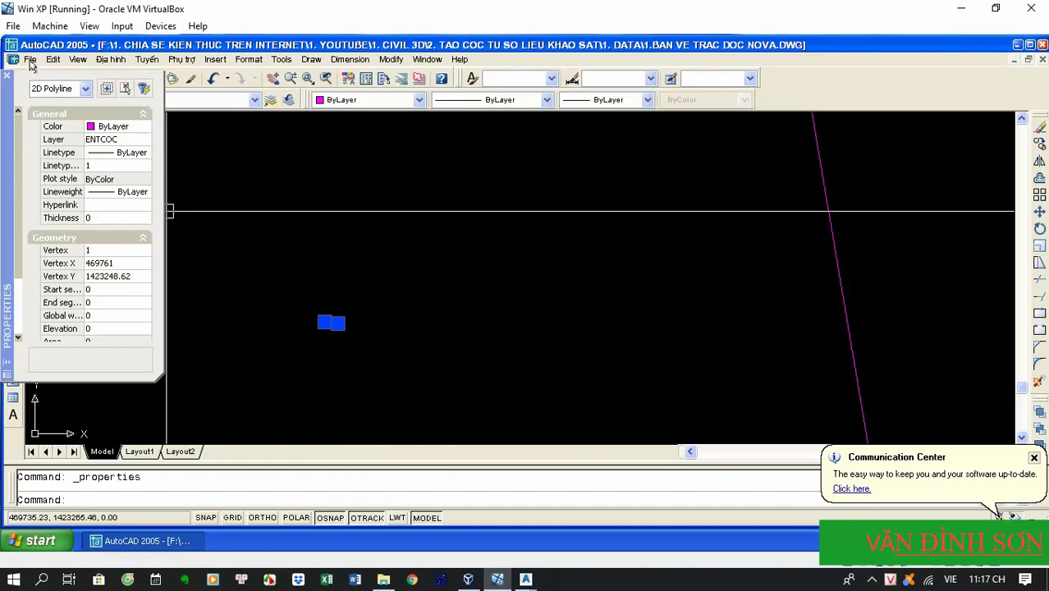
key(ctrl+1)
key(Escape)
Convert the selected 2D polyline stakes to lightweight polylines with the CONVERT command's Polyline and Select options
scroll(442, 342, down, 5)
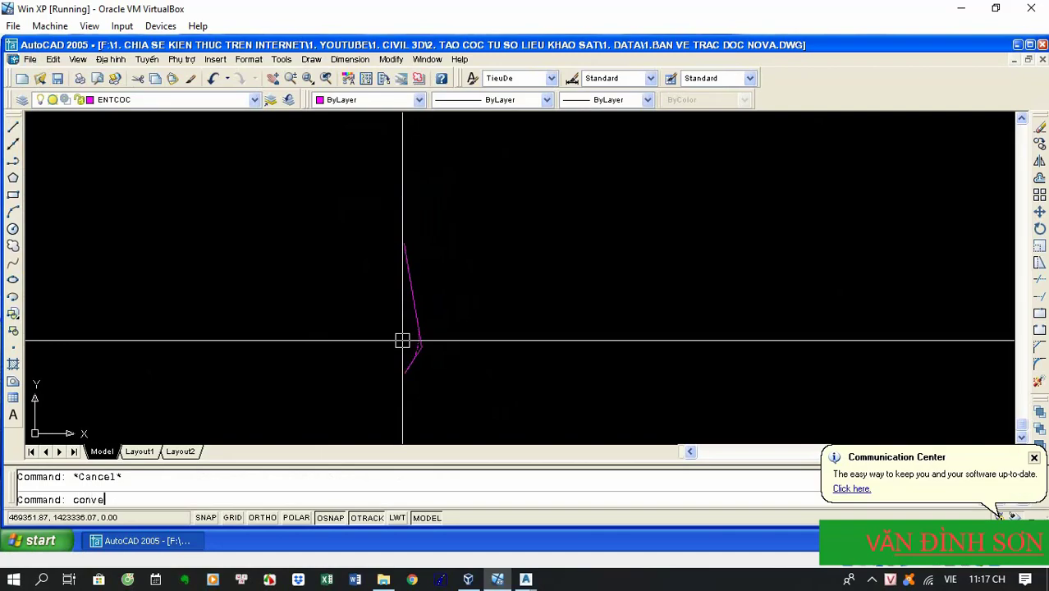
key(Return)
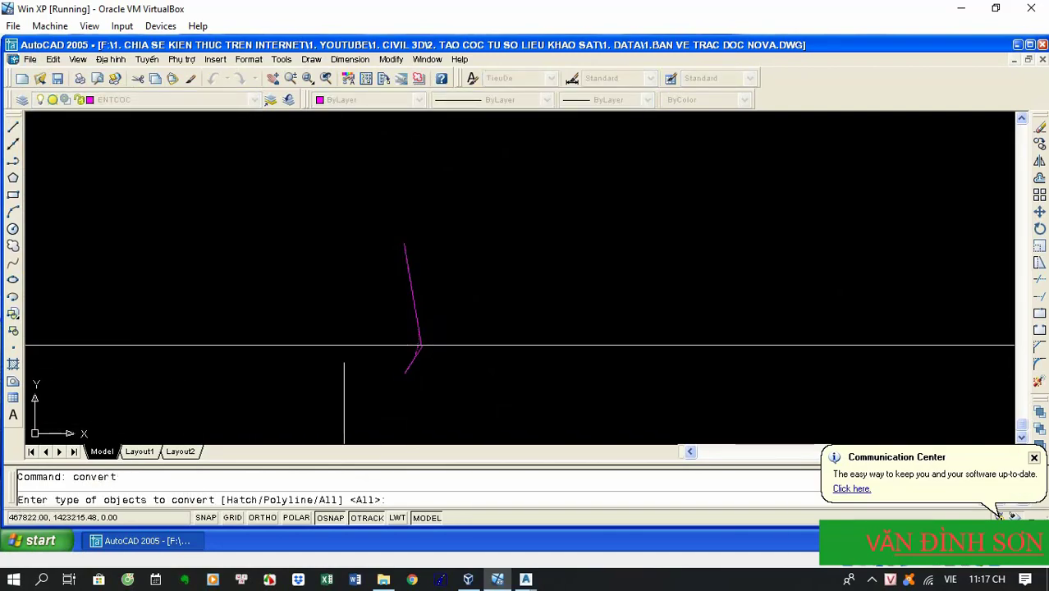
text(p)
key(Return)
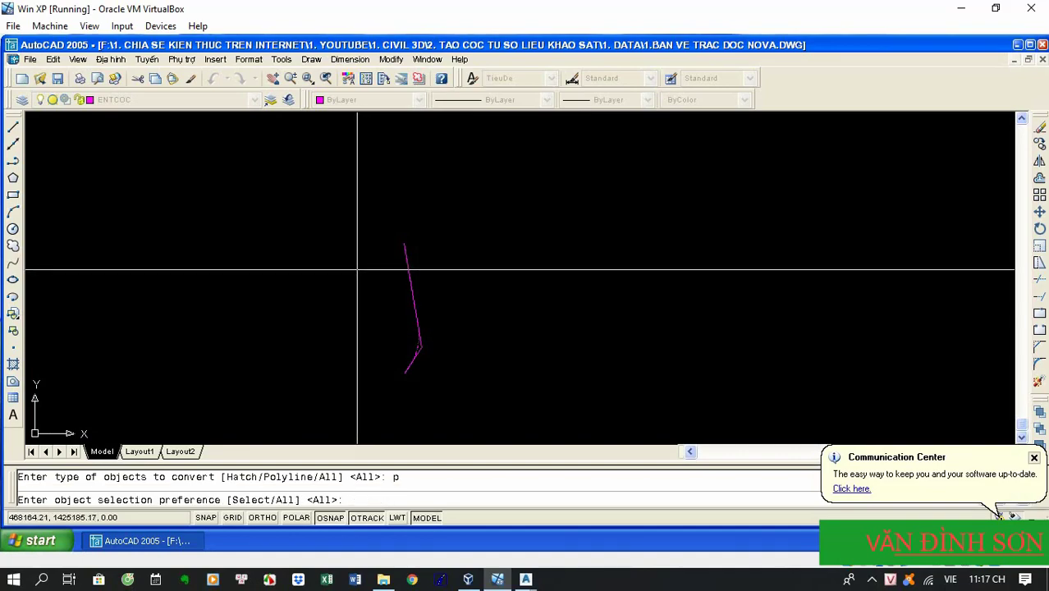
text(s)
key(Return)
click(453, 326)
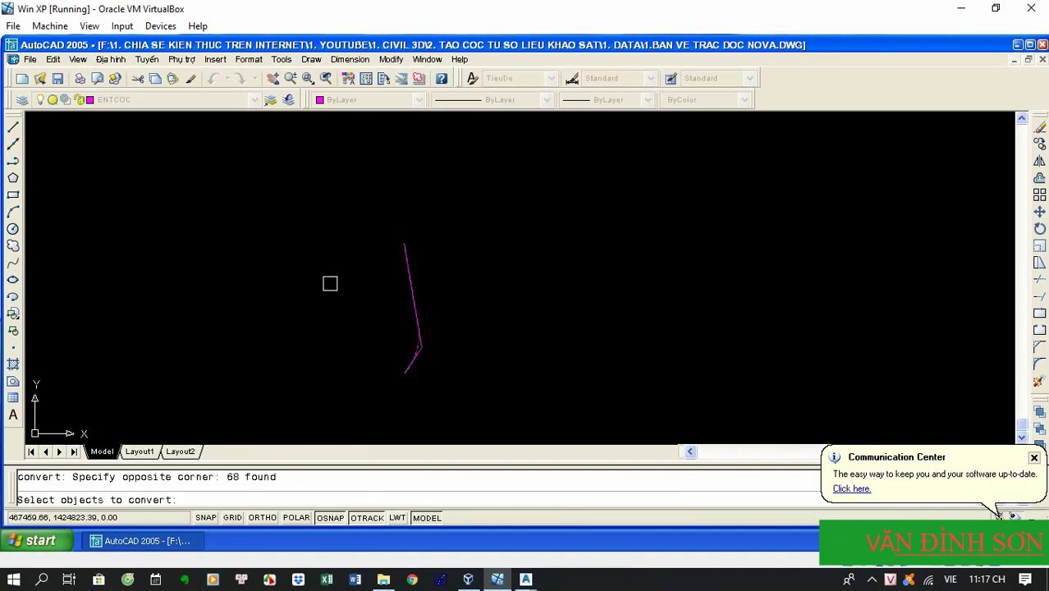
click(504, 394)
key(Return)
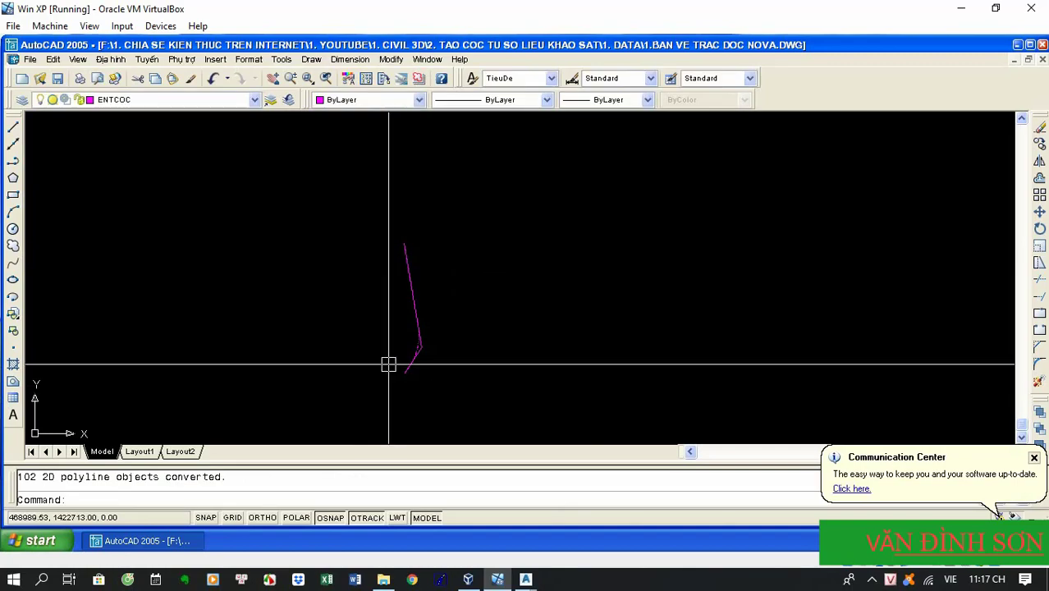
Check the properties of one stake after the CONVERT operation and clear the selection
scroll(456, 324, up, 6)
click(461, 309)
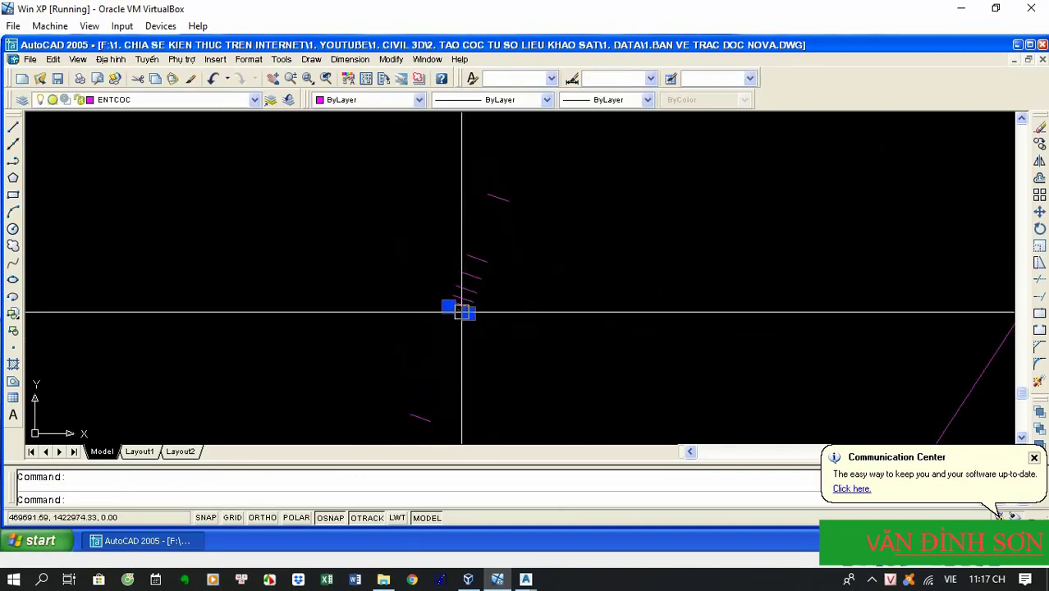
key(ctrl+1)
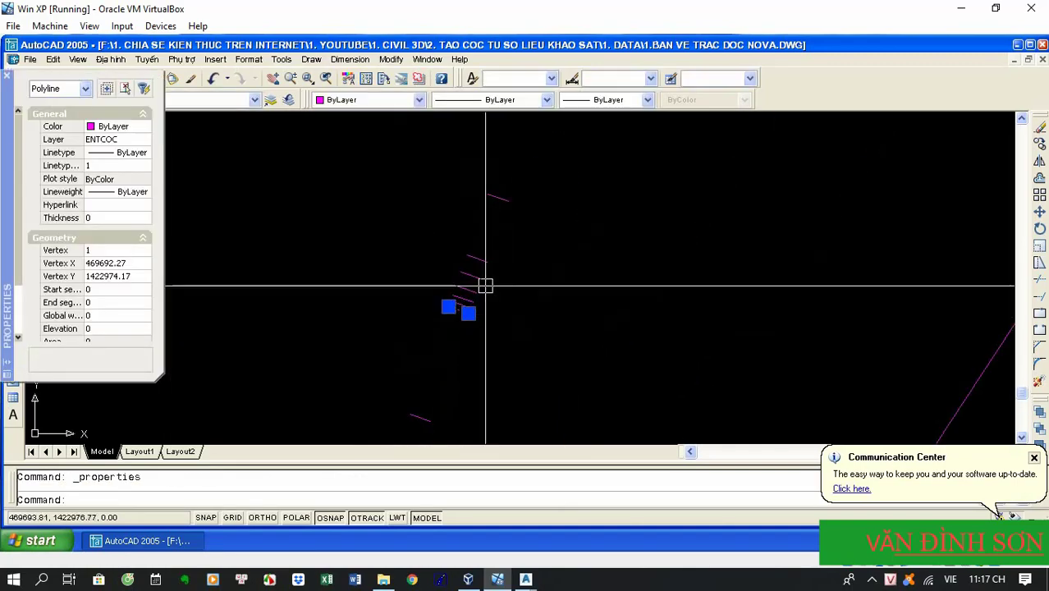
key(ctrl+1)
key(Escape)
Copy the stake polylines, switch to Civil 3D and paste them into the Buon Ho Km11 drawing at their original coordinates
scroll(453, 310, up, 3)
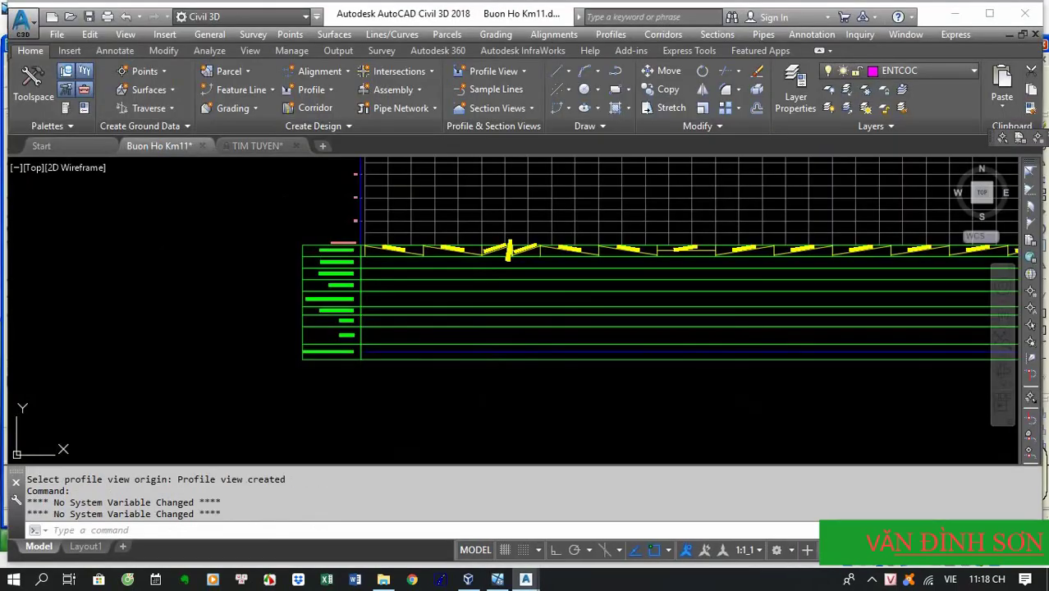
scroll(410, 310, down, 3)
scroll(246, 293, up, 3)
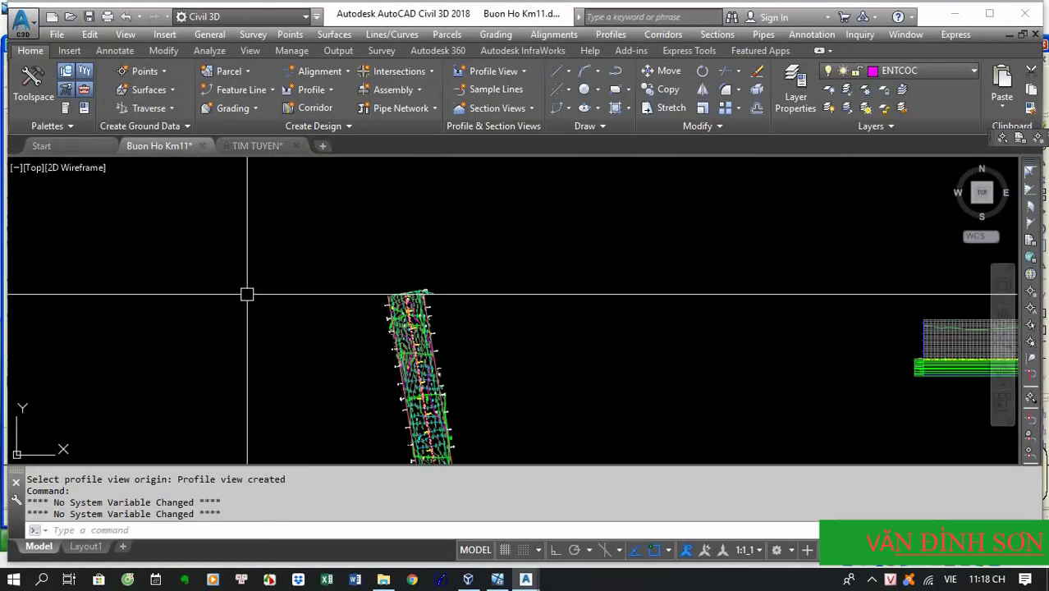
right_click(374, 283)
mouse_move(456, 352)
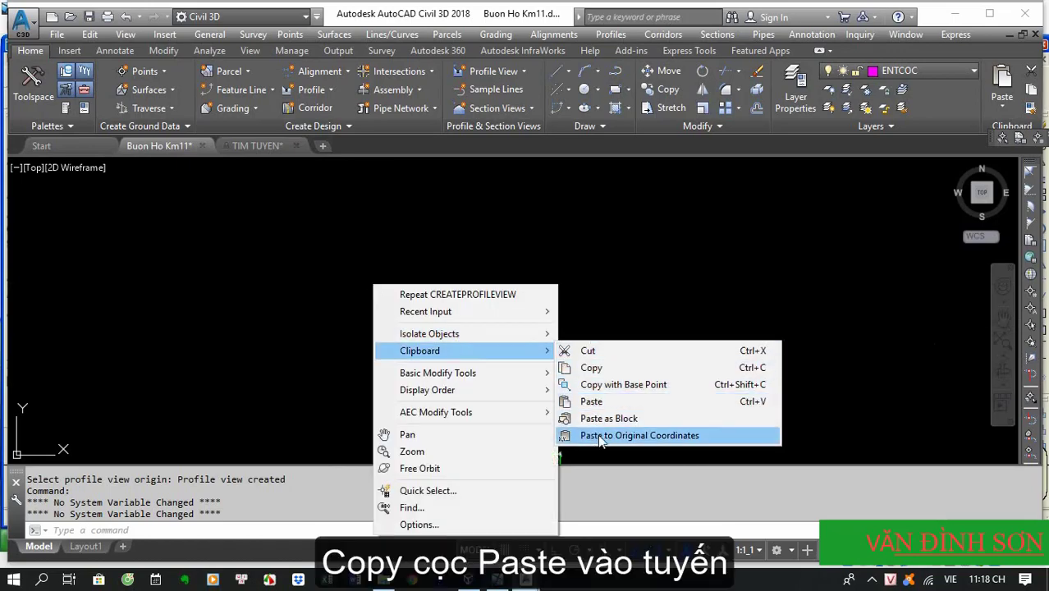
click(600, 438)
scroll(486, 304, up, 10)
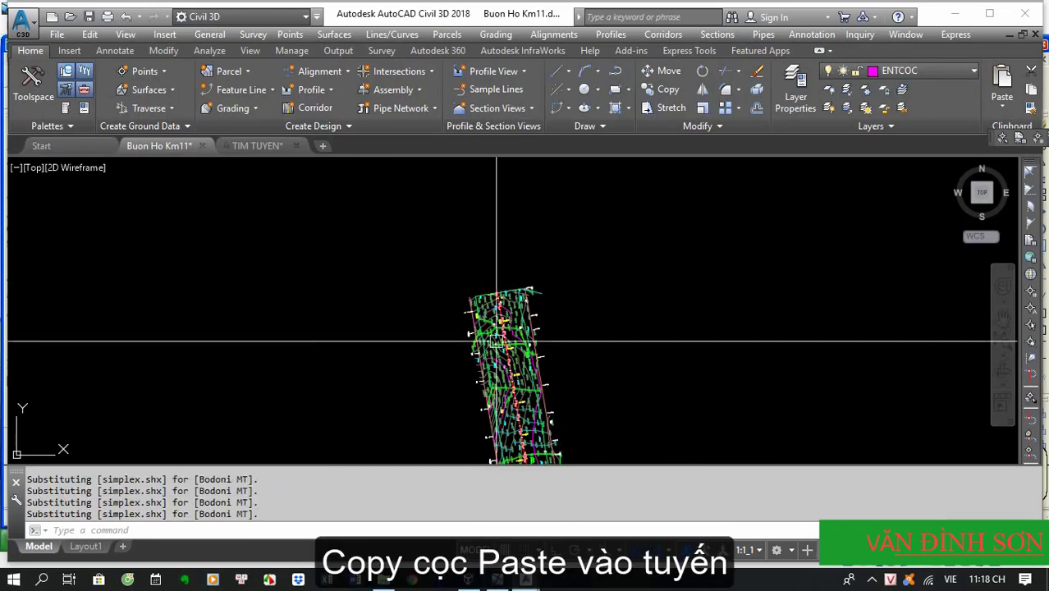
Open the external references list of the Buon Ho Km11 drawing
key(Escape)
key(Escape)
key(Escape)
text(XR)
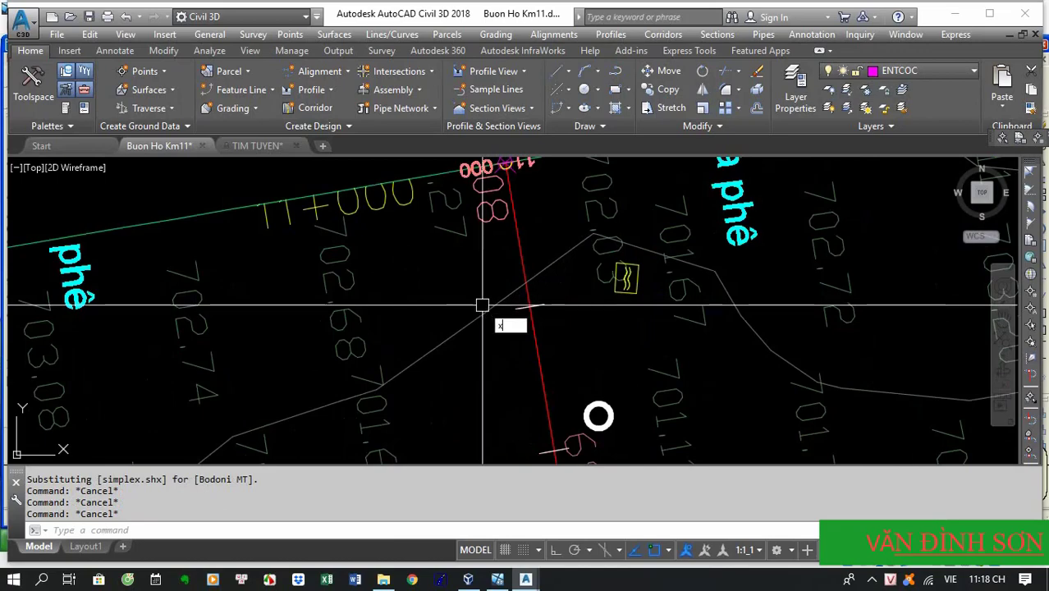
key(Return)
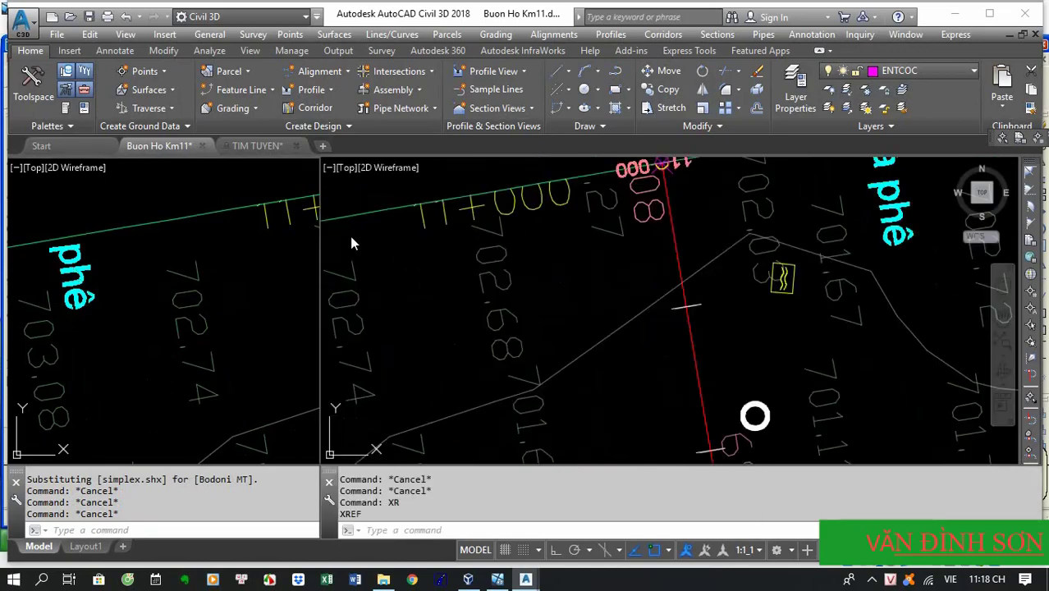